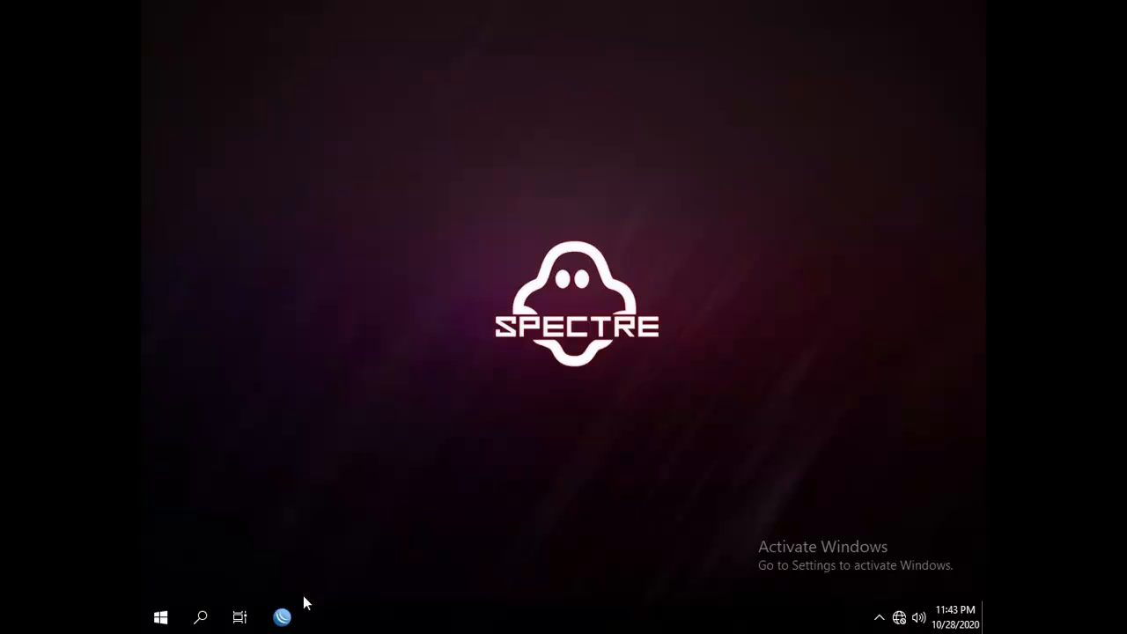
Connect WinBox to Router 1 at 00:0C:29:1D:A0:08 as admin and maximize its session window.
{"action": "left_click", "coordinate": [282, 617]}
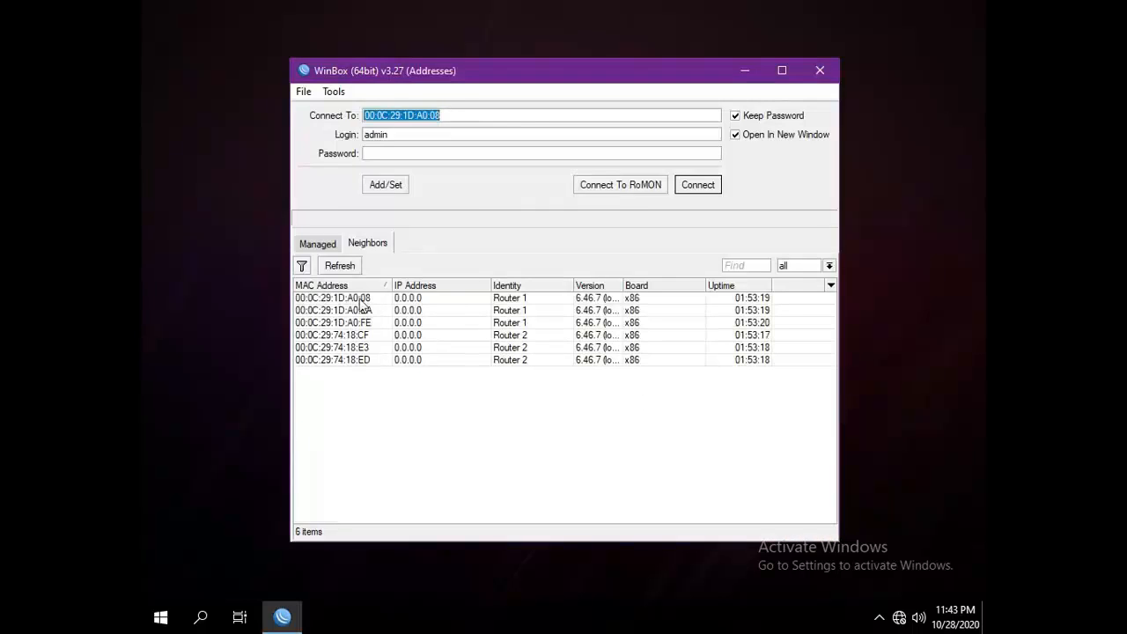
{"action": "left_click", "coordinate": [359, 300]}
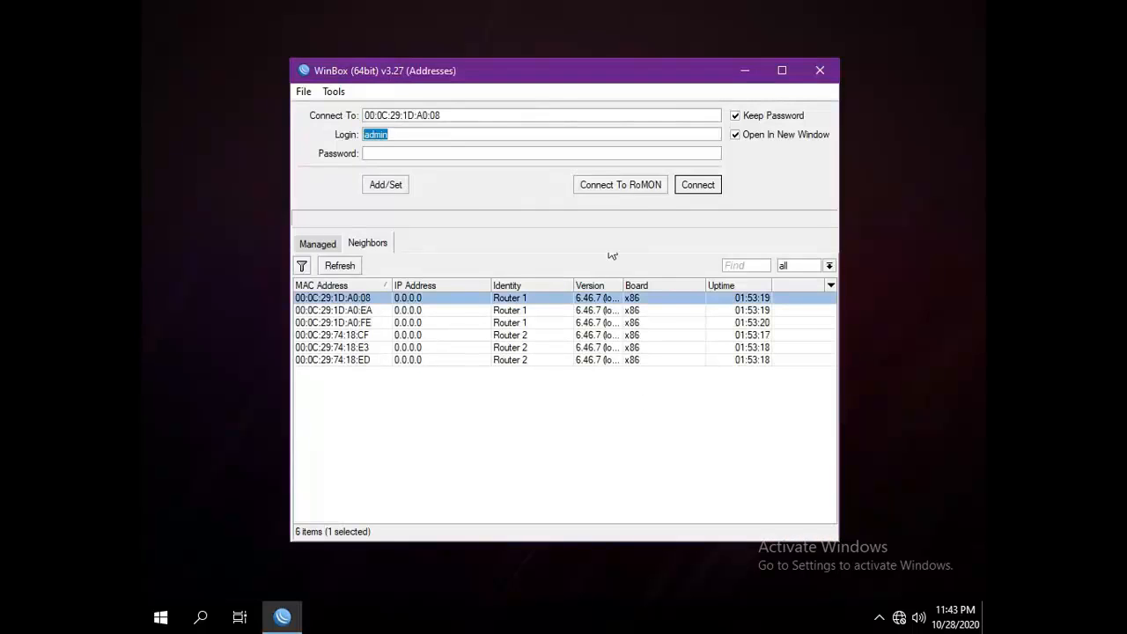
{"action": "left_click", "coordinate": [696, 185]}
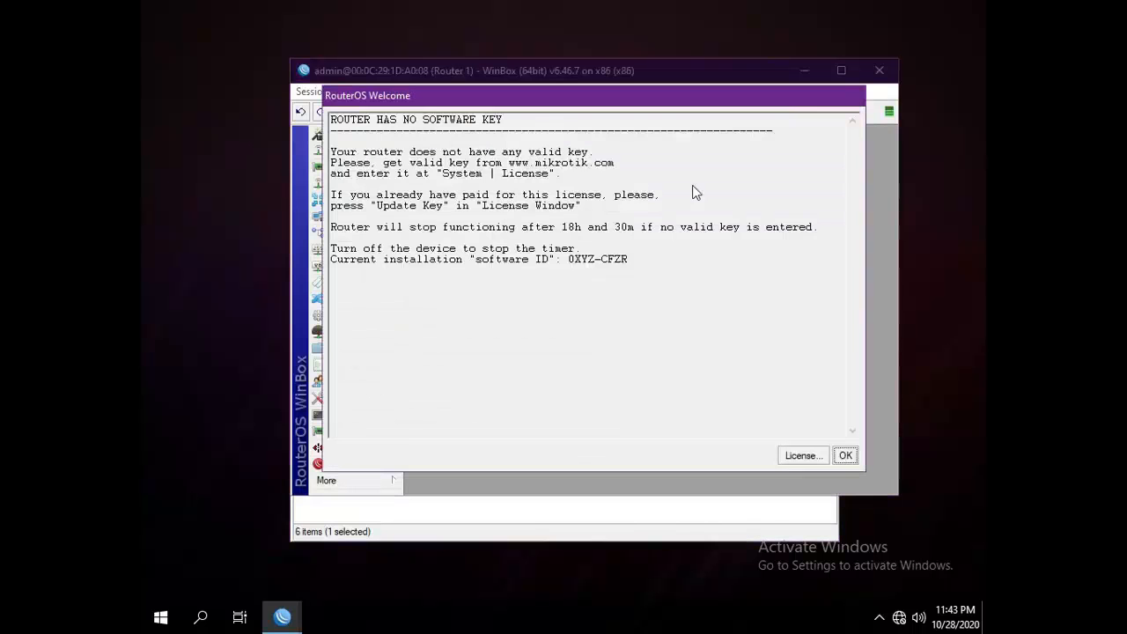
{"action": "left_click", "coordinate": [846, 454]}
{"action": "left_click", "coordinate": [840, 70]}
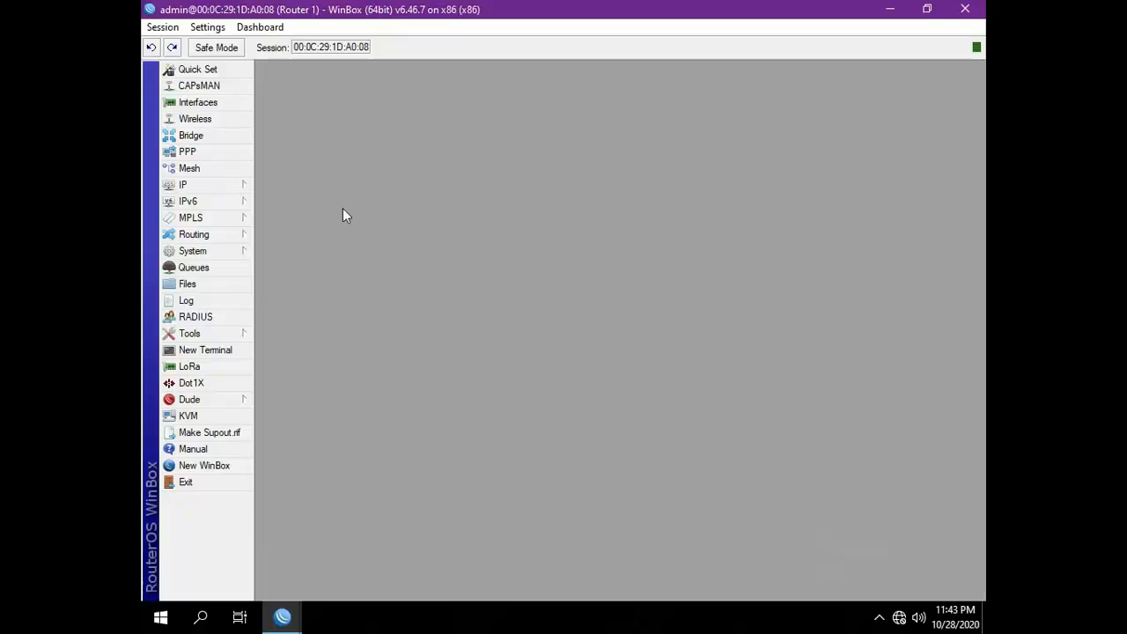
Add the IP address 12.12.12.1/24 on interface ether3 of Router 1.
{"action": "left_click", "coordinate": [225, 186]}
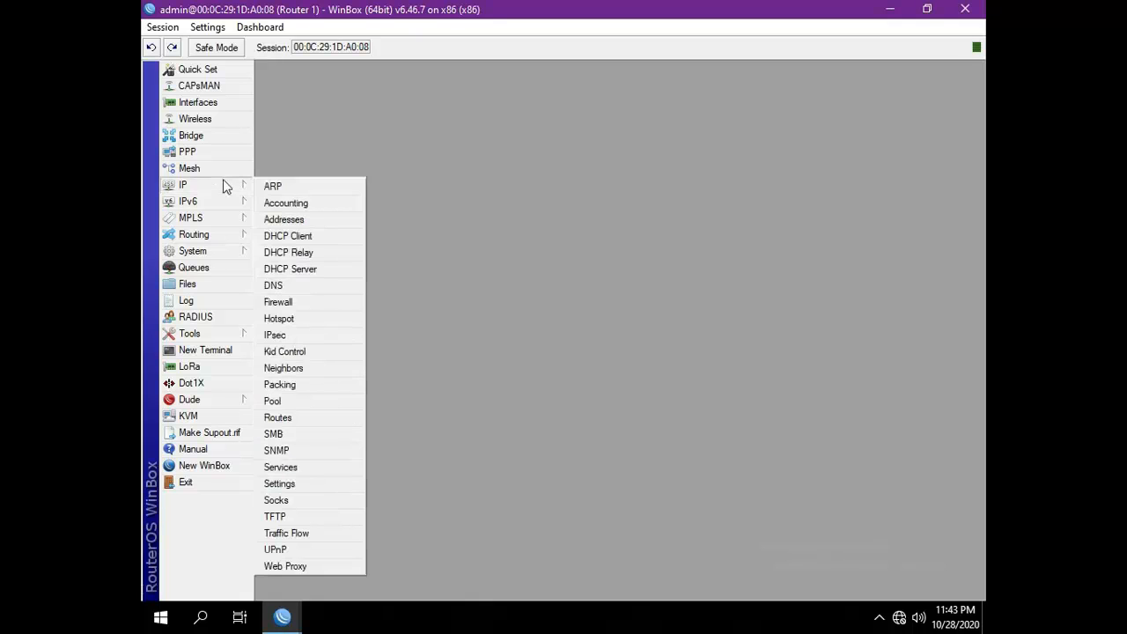
{"action": "left_click", "coordinate": [302, 220]}
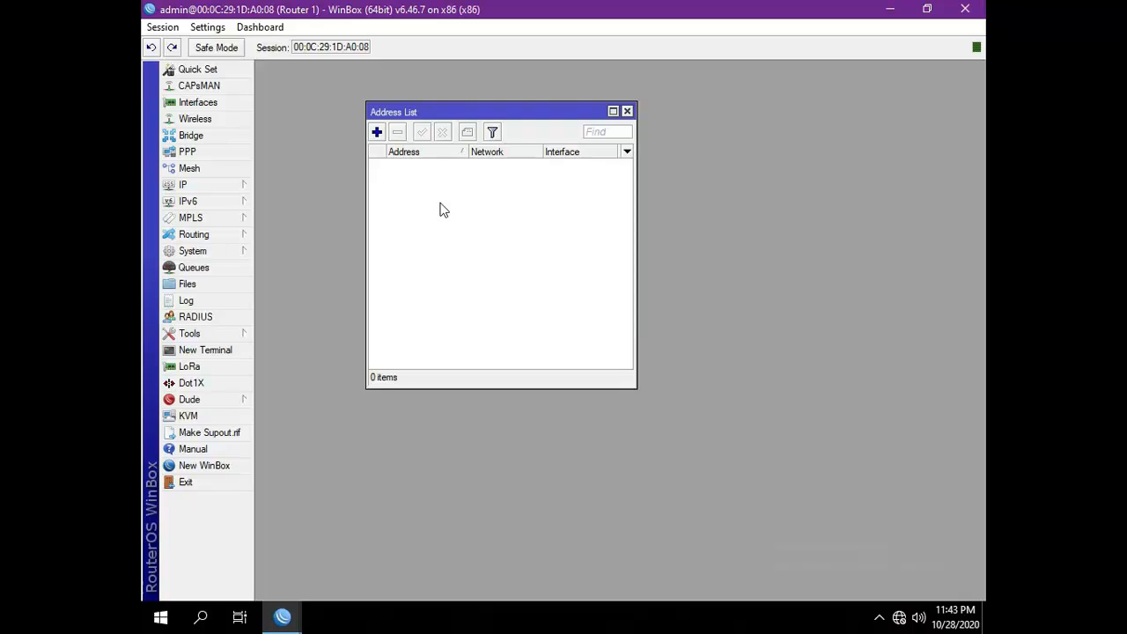
{"action": "left_click", "coordinate": [377, 133]}
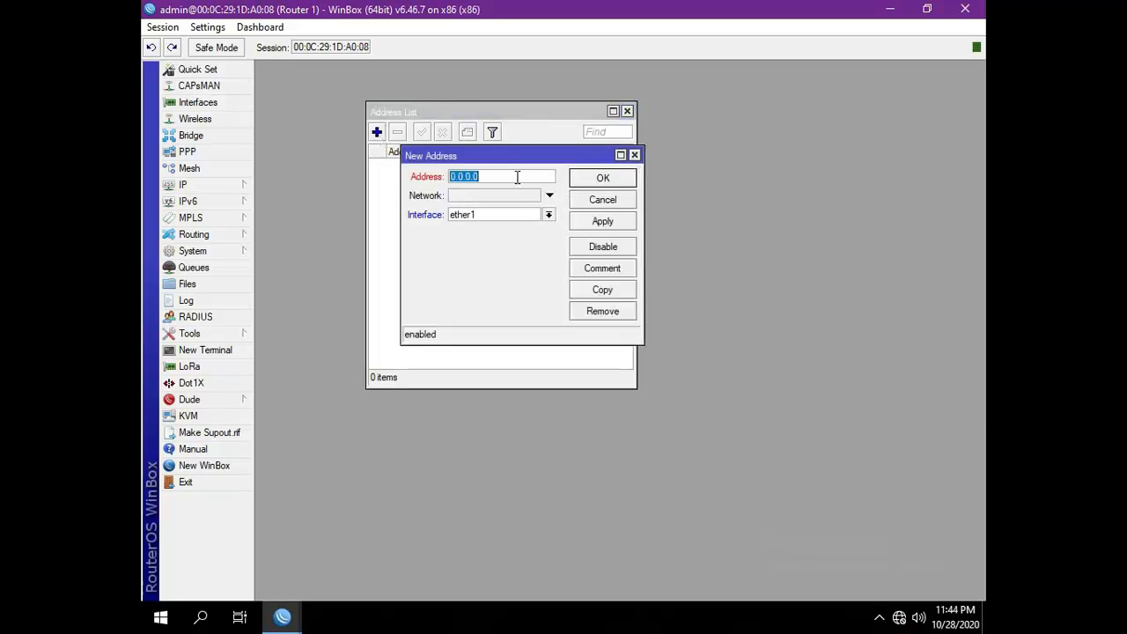
{"action": "type", "text": "12.12.12.1"}
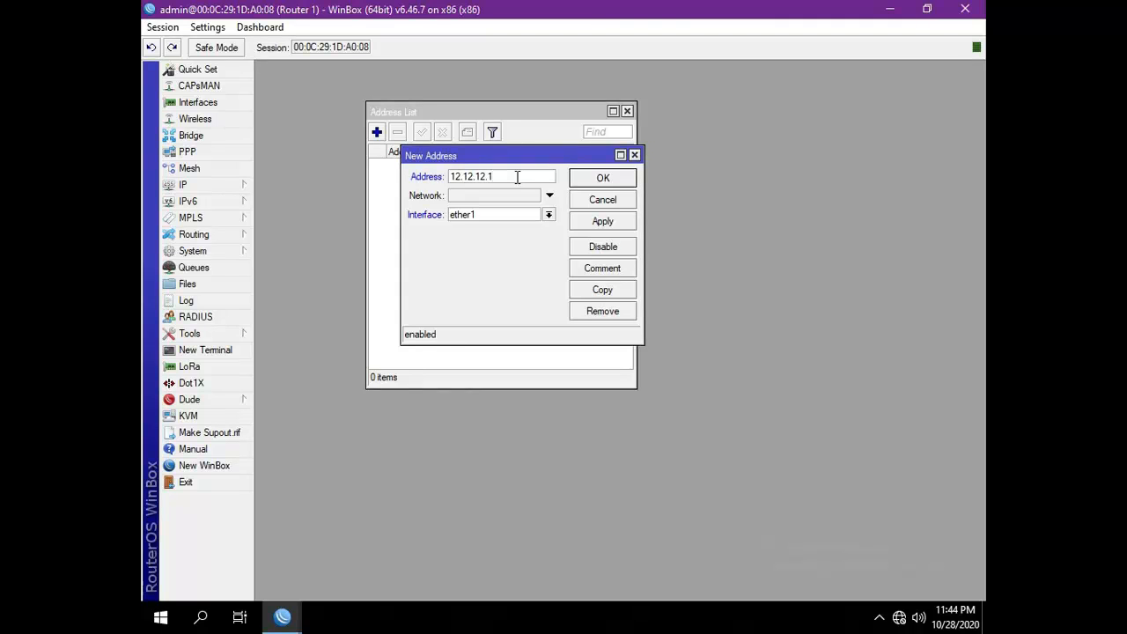
{"action": "type", "text": "/24"}
{"action": "left_click", "coordinate": [519, 219]}
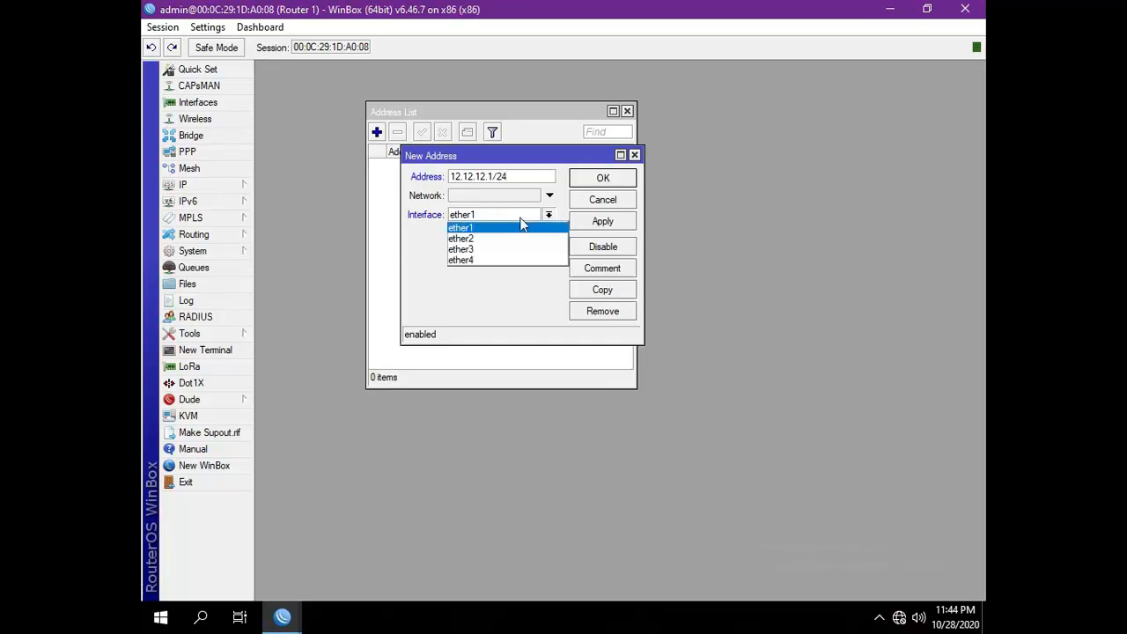
{"action": "left_click", "coordinate": [473, 250]}
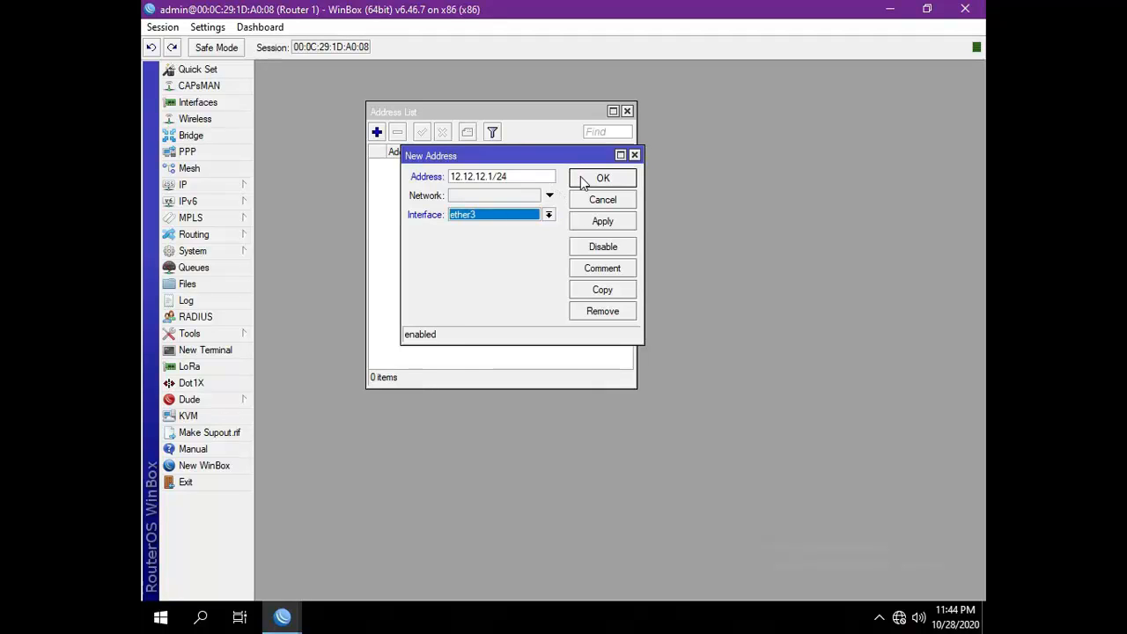
{"action": "left_click", "coordinate": [583, 181]}
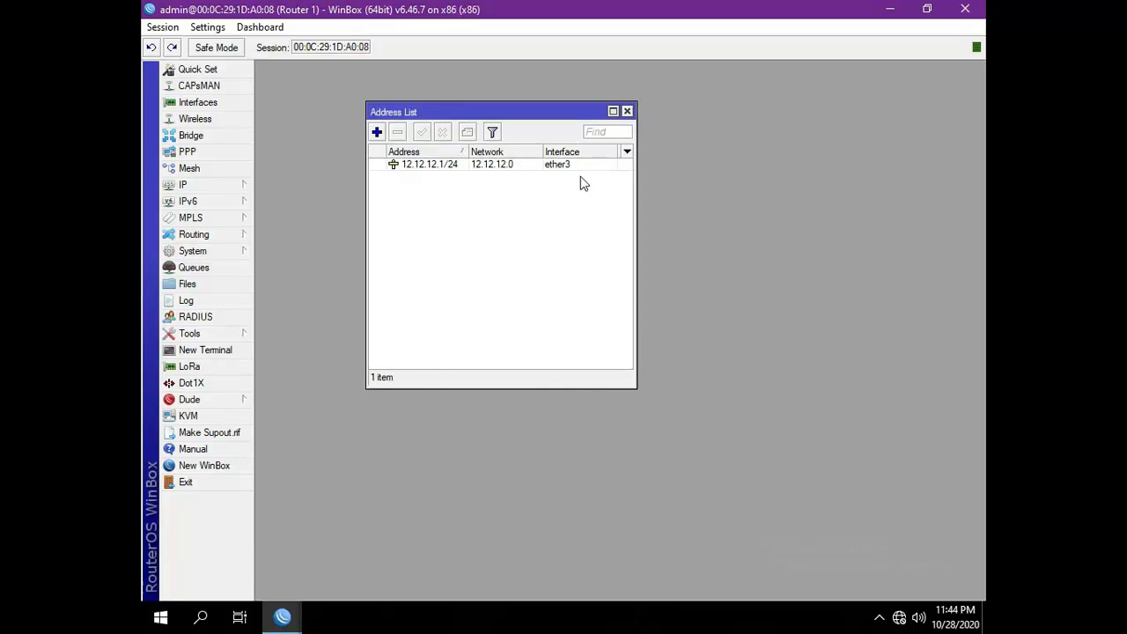
Add the IP address 192.168.1.1/24 on interface ether4 of Router 1 and restore the session window to its smaller size.
{"action": "left_click", "coordinate": [376, 132]}
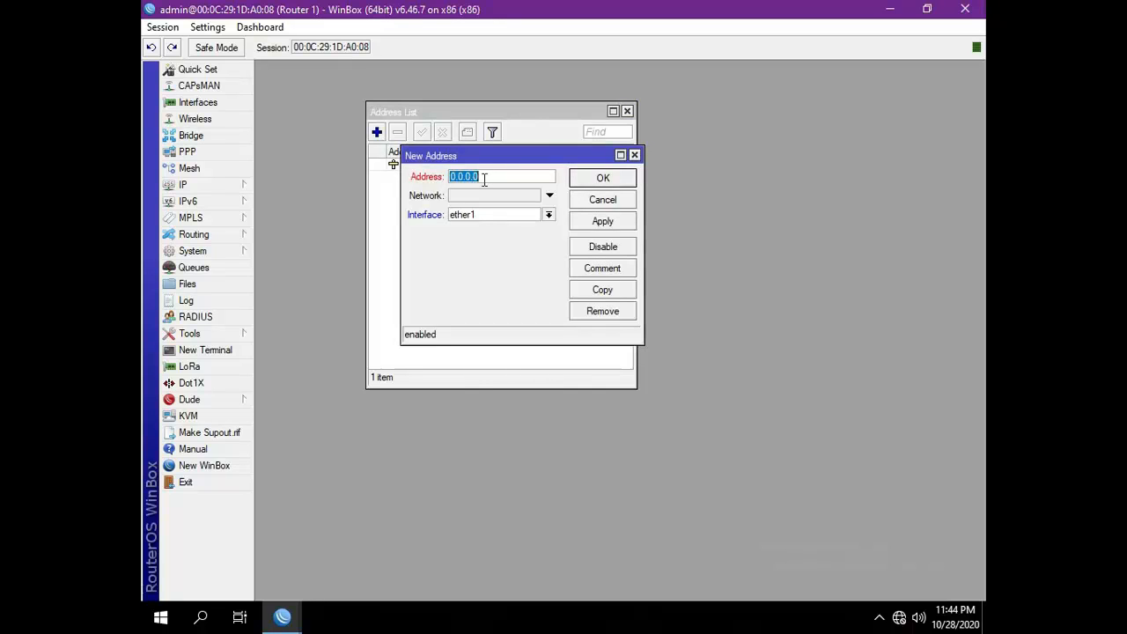
{"action": "type", "text": "192.168"}
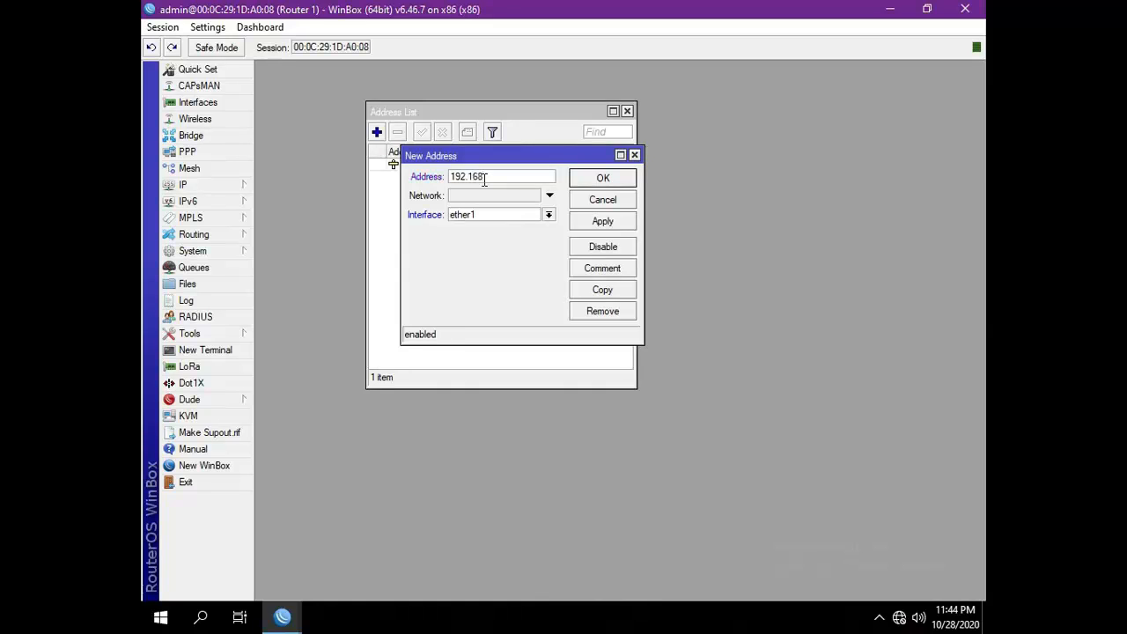
{"action": "type", "text": ".1.1/24"}
{"action": "left_click", "coordinate": [546, 215]}
{"action": "left_click", "coordinate": [493, 262]}
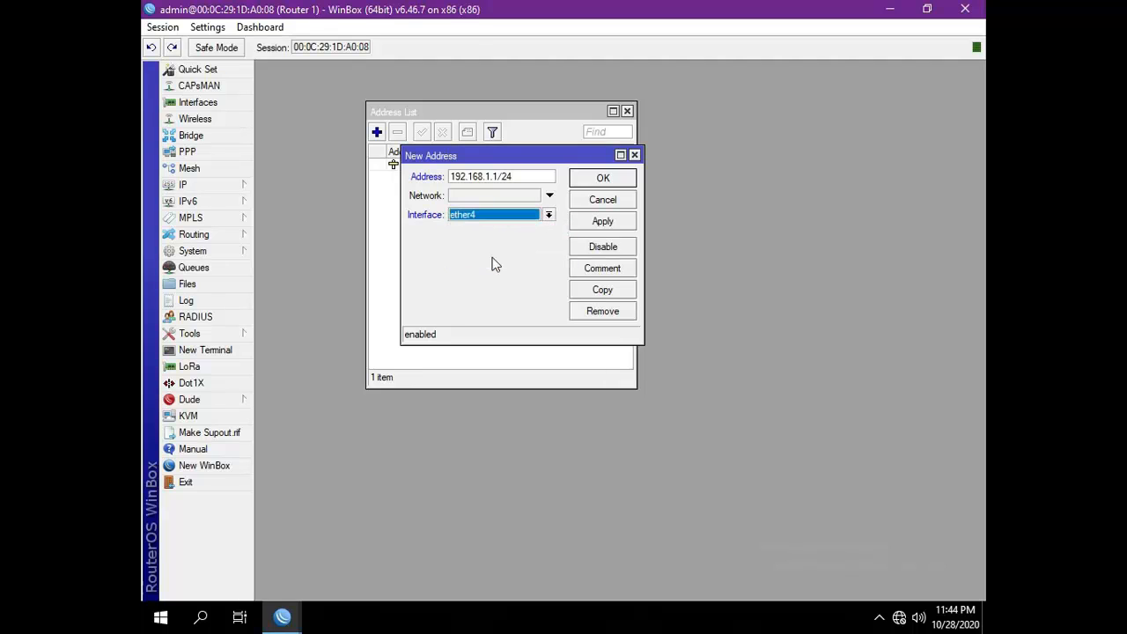
{"action": "left_click", "coordinate": [598, 181]}
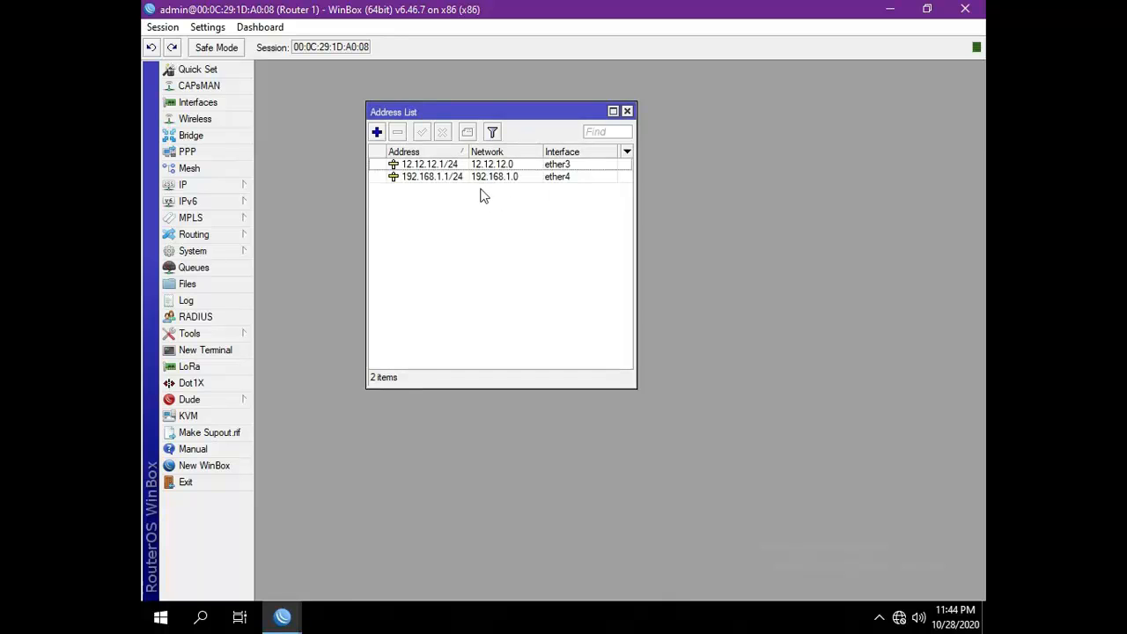
{"action": "left_click", "coordinate": [926, 10]}
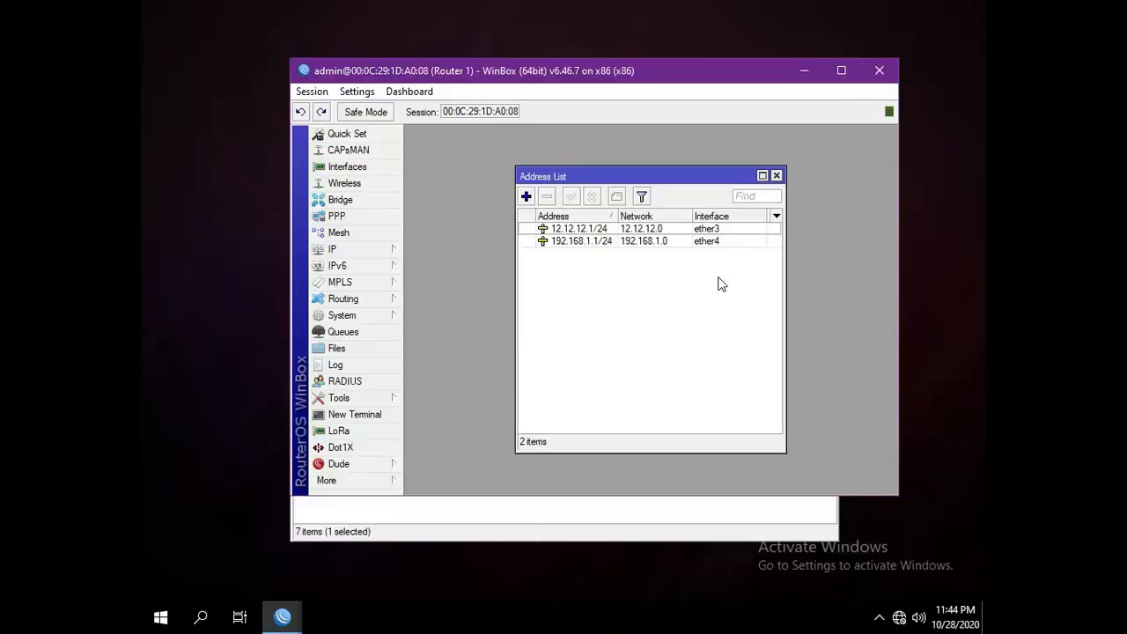
Open the Internet Protocol Version 4 (TCP/IPv4) properties of the Ethernet0 adapter in Windows network settings.
{"action": "right_click", "coordinate": [900, 623]}
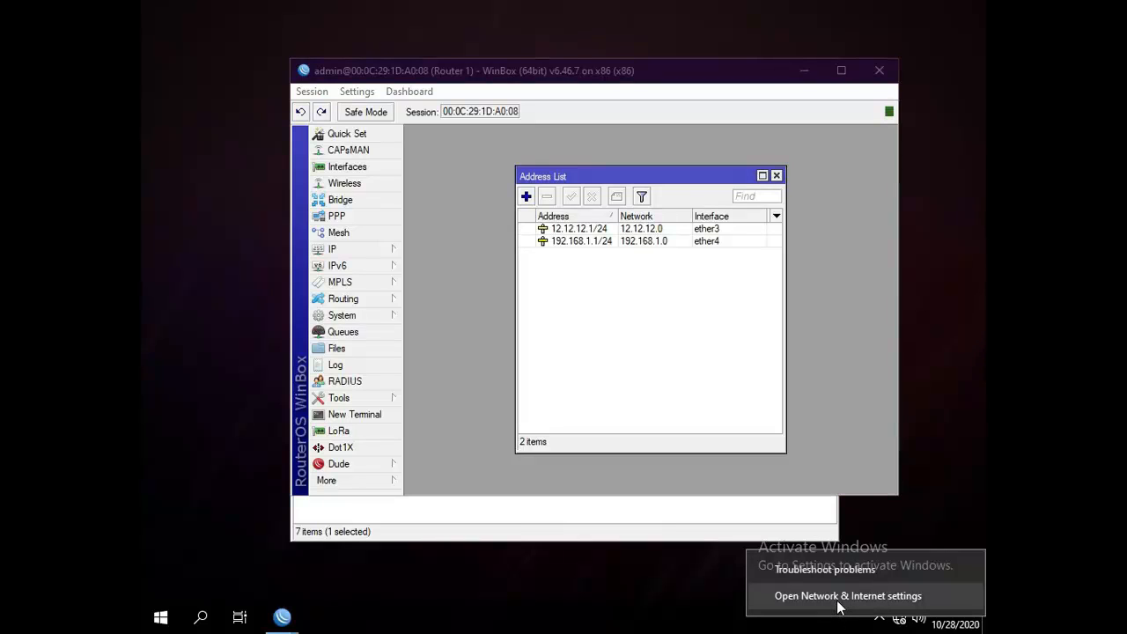
{"action": "left_click", "coordinate": [838, 598]}
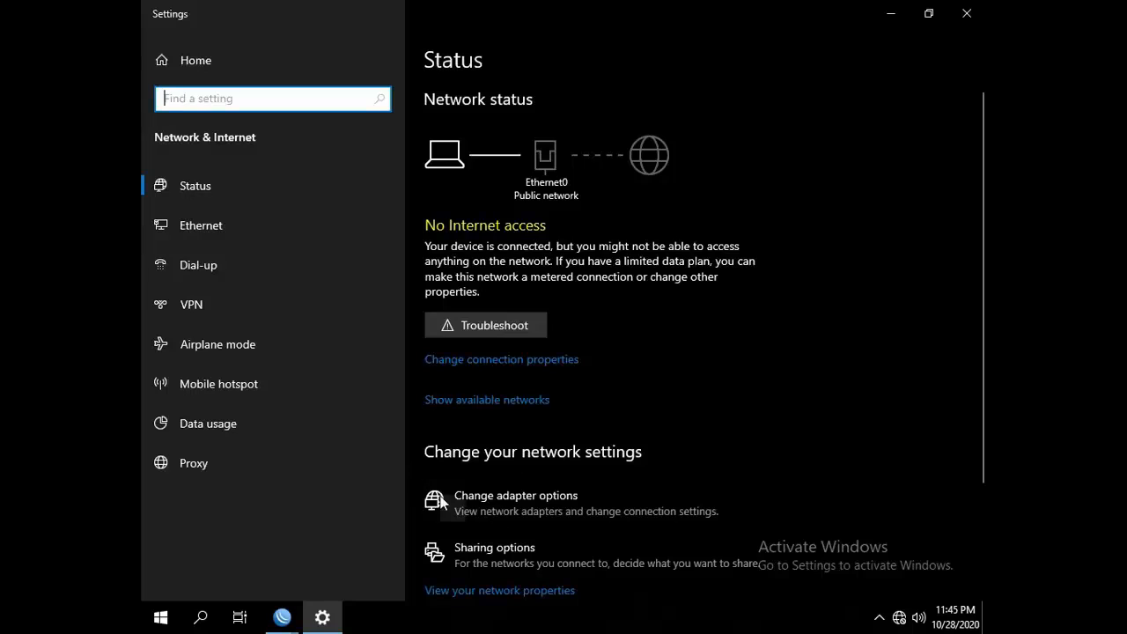
{"action": "left_click", "coordinate": [574, 499]}
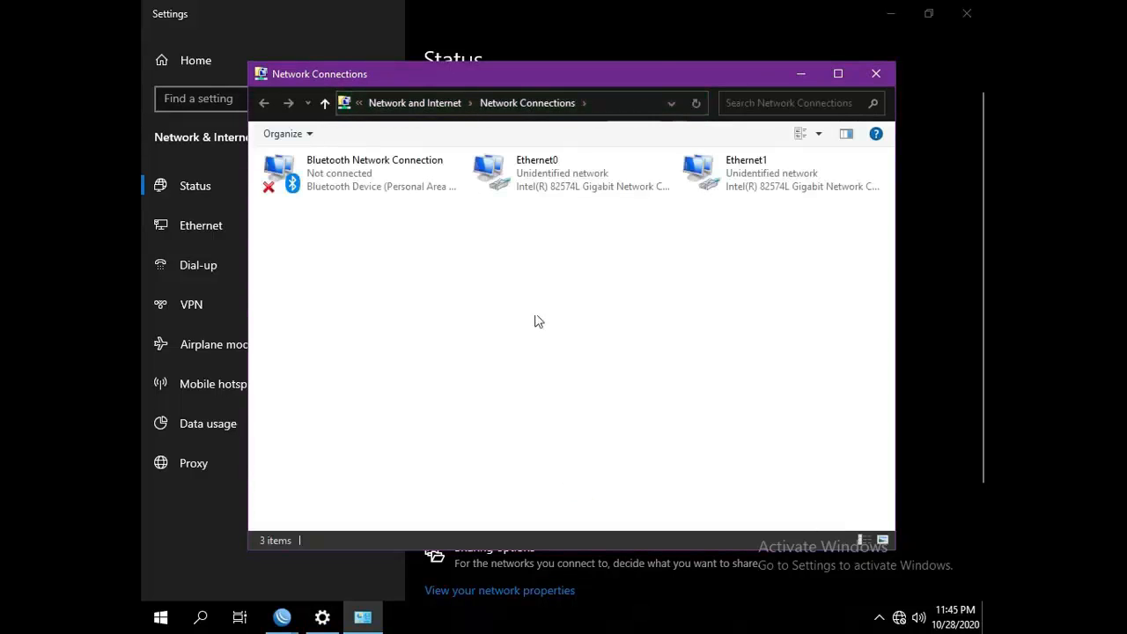
{"action": "left_click", "coordinate": [551, 185]}
{"action": "right_click", "coordinate": [551, 184]}
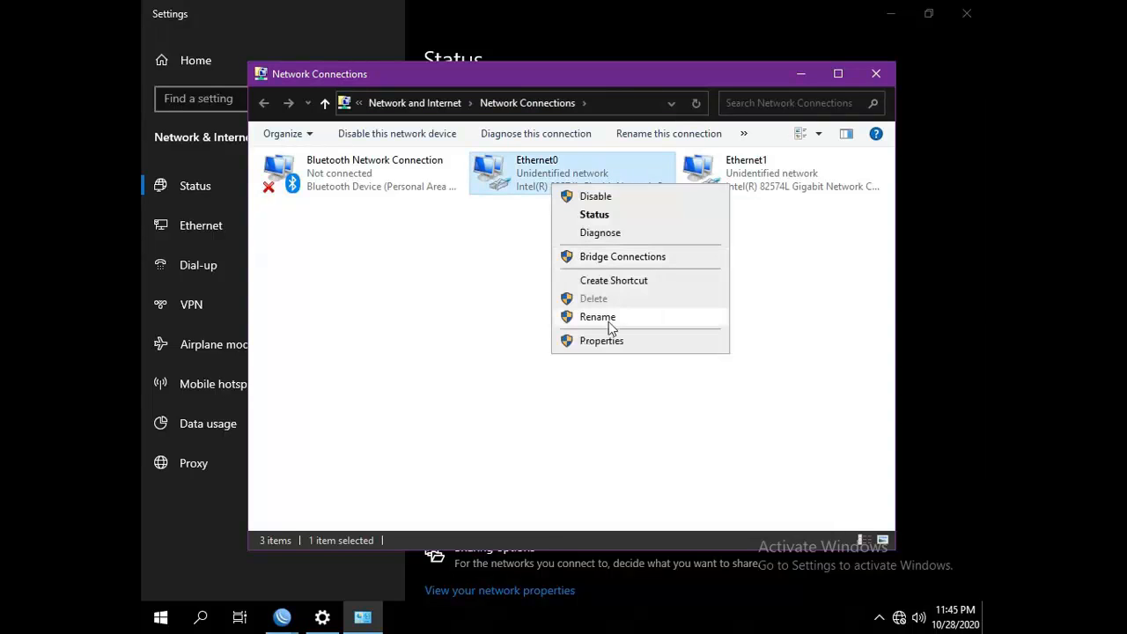
{"action": "left_click", "coordinate": [603, 341]}
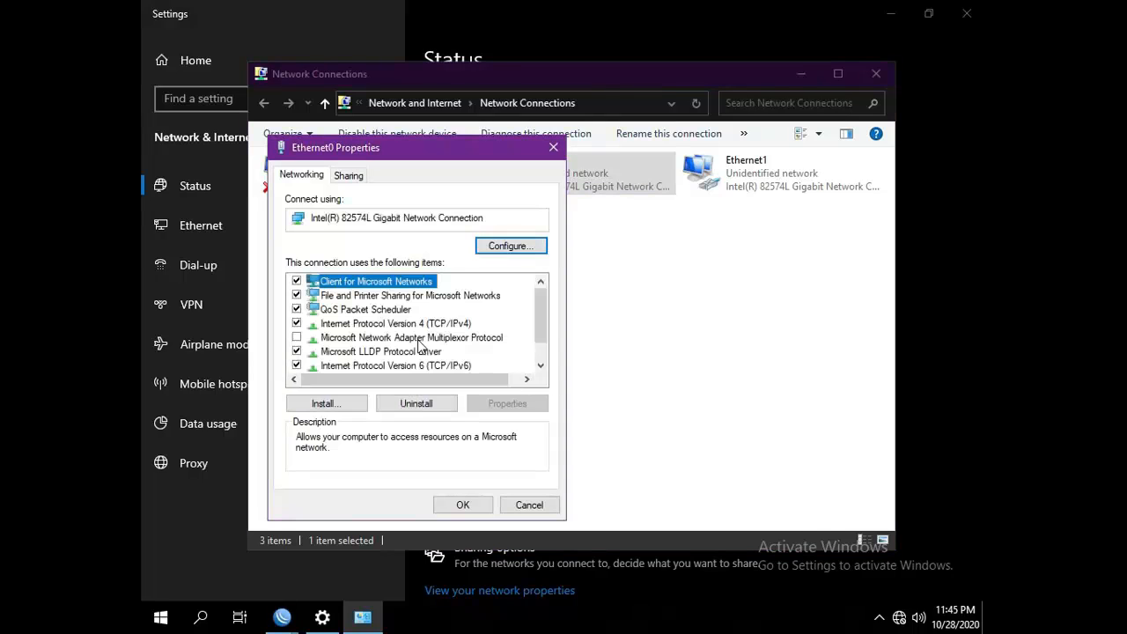
{"action": "left_click", "coordinate": [372, 325]}
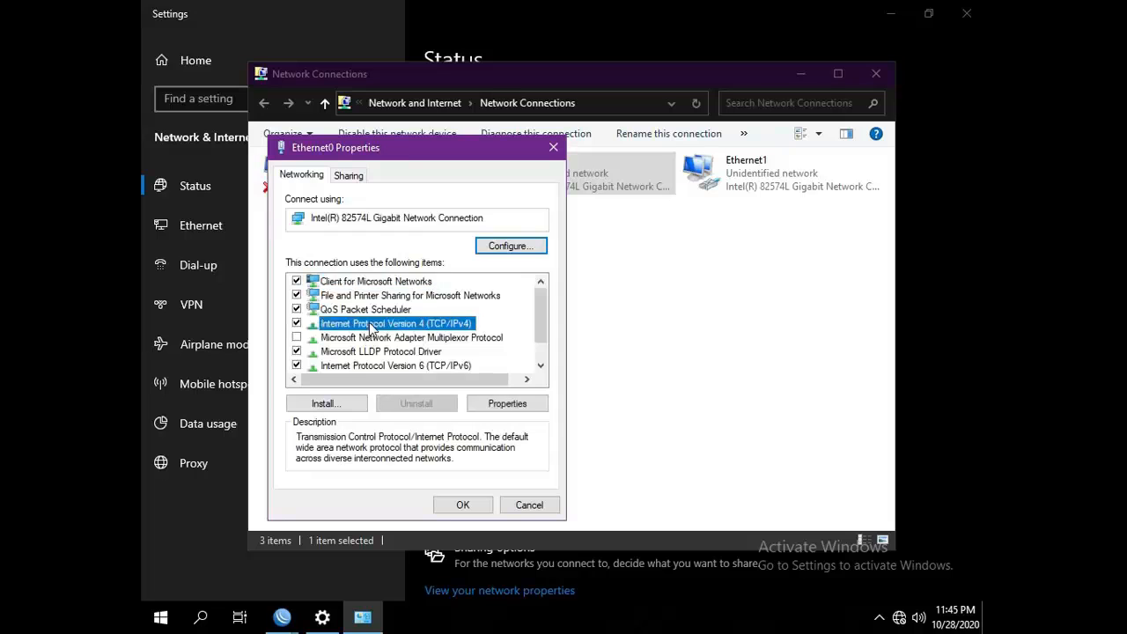
{"action": "left_click", "coordinate": [528, 403]}
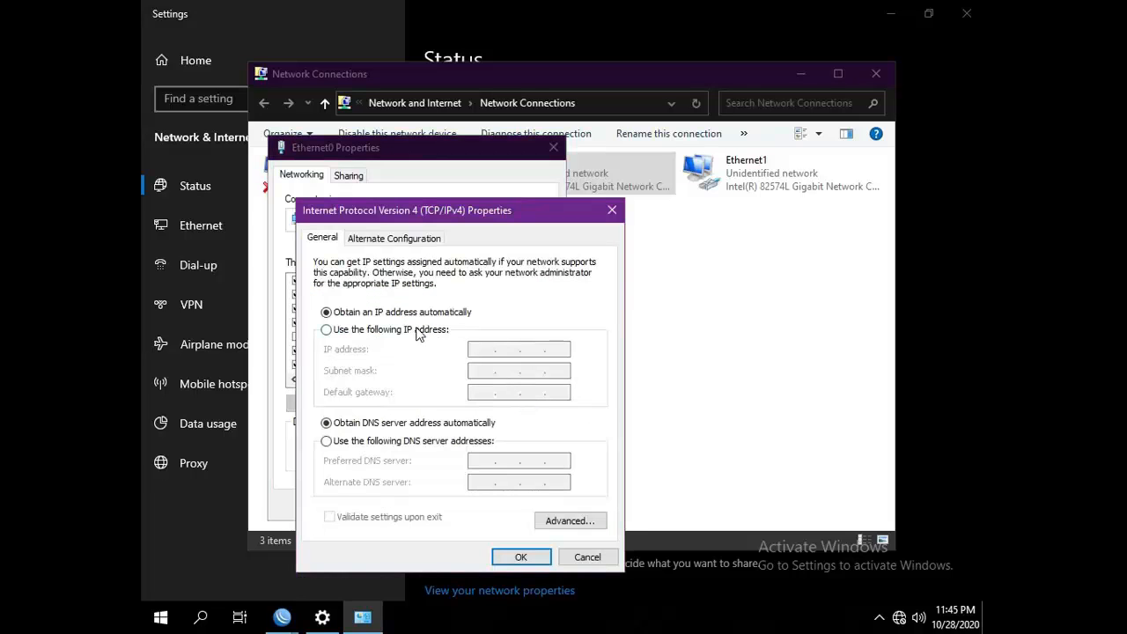
Give Ethernet0 the static IP 192.168.1.2, subnet mask 255.255.255.0 and gateway 192.168.1.1, and close the network settings windows.
{"action": "left_click", "coordinate": [418, 331]}
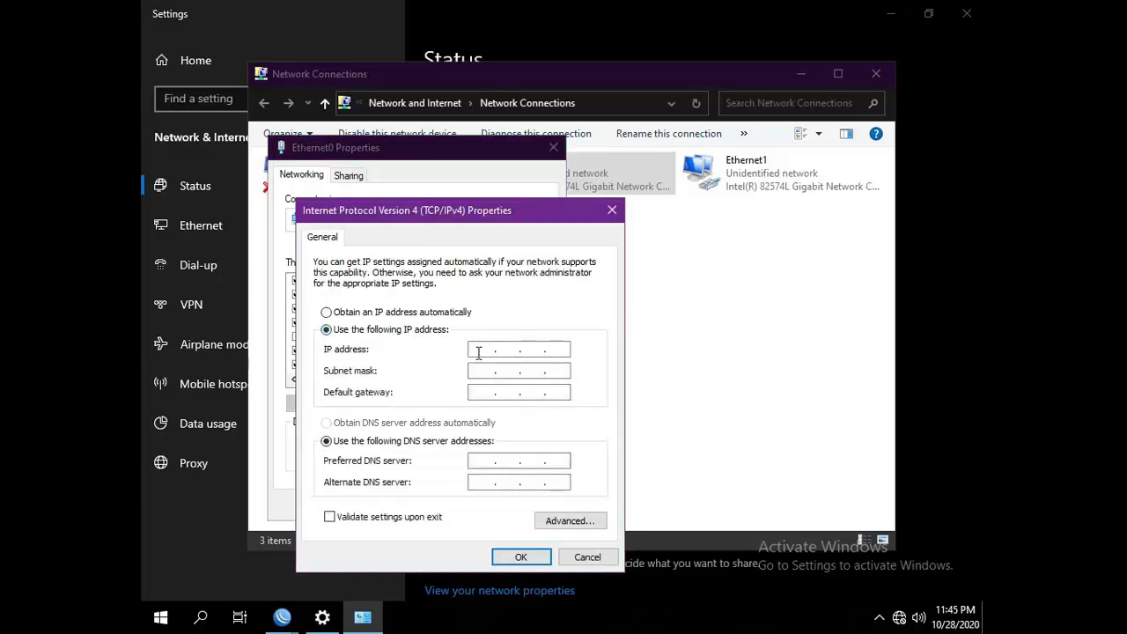
{"action": "type", "text": "192 . 168 . 1 . 2"}
{"action": "left_click", "coordinate": [481, 371]}
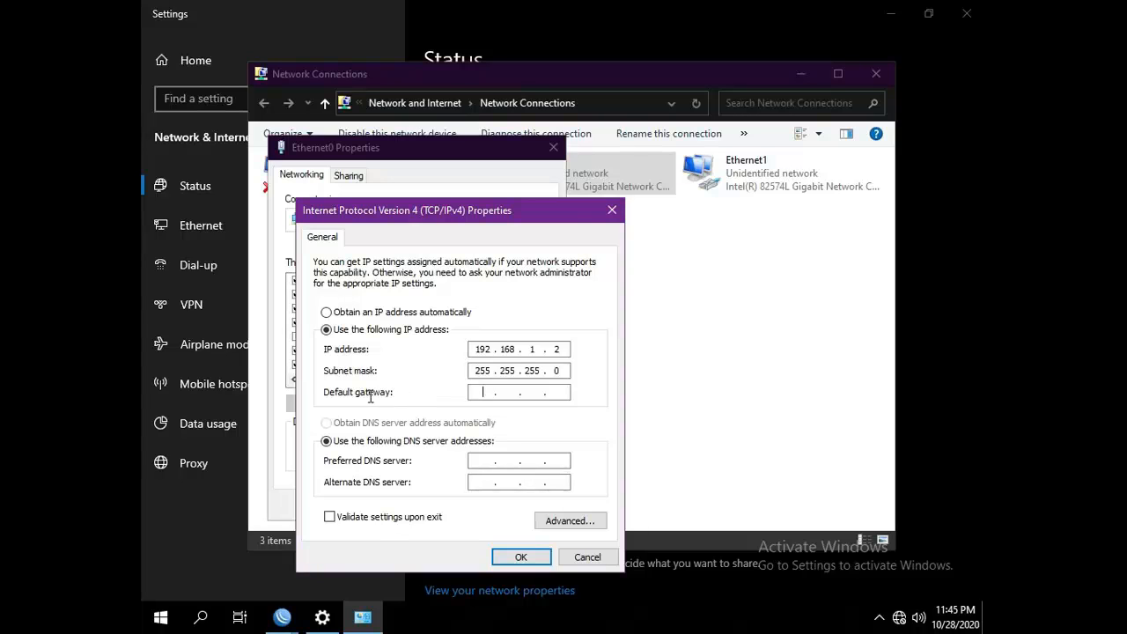
{"action": "left_click", "coordinate": [494, 393]}
{"action": "type", "text": "192 . 168 . 1 . 1"}
{"action": "left_click", "coordinate": [521, 557]}
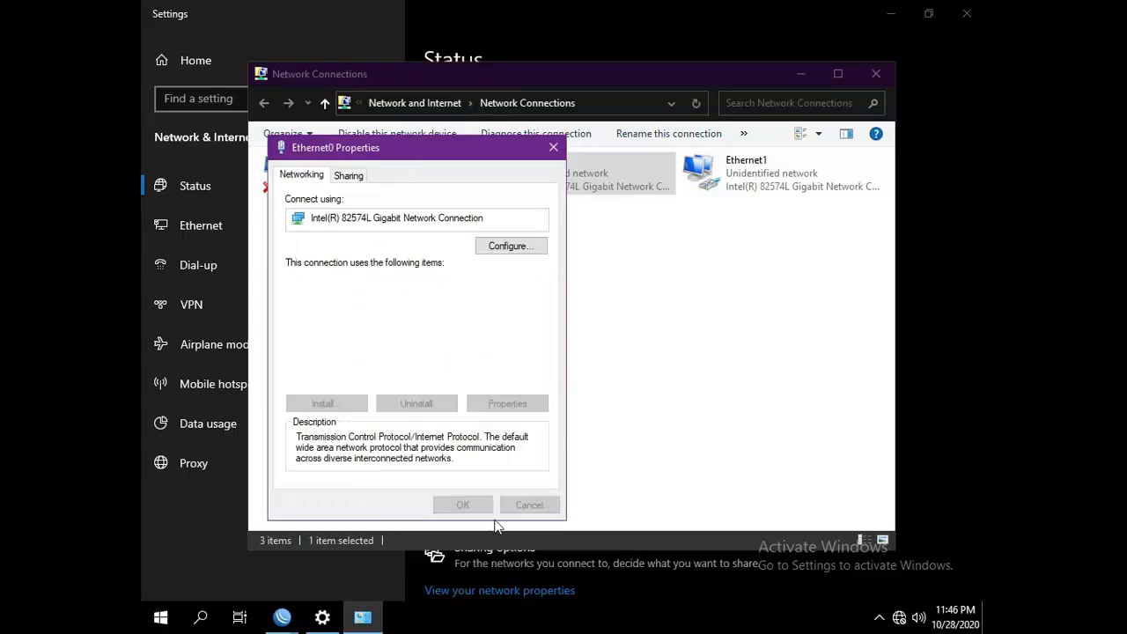
{"action": "left_click", "coordinate": [474, 505]}
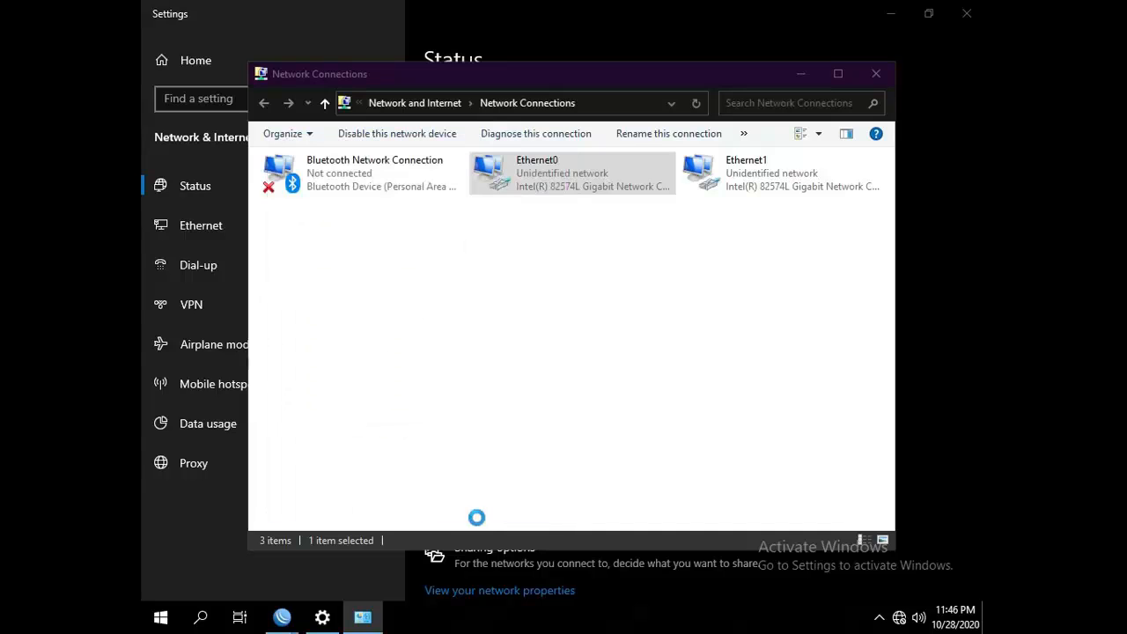
{"action": "left_click", "coordinate": [877, 74]}
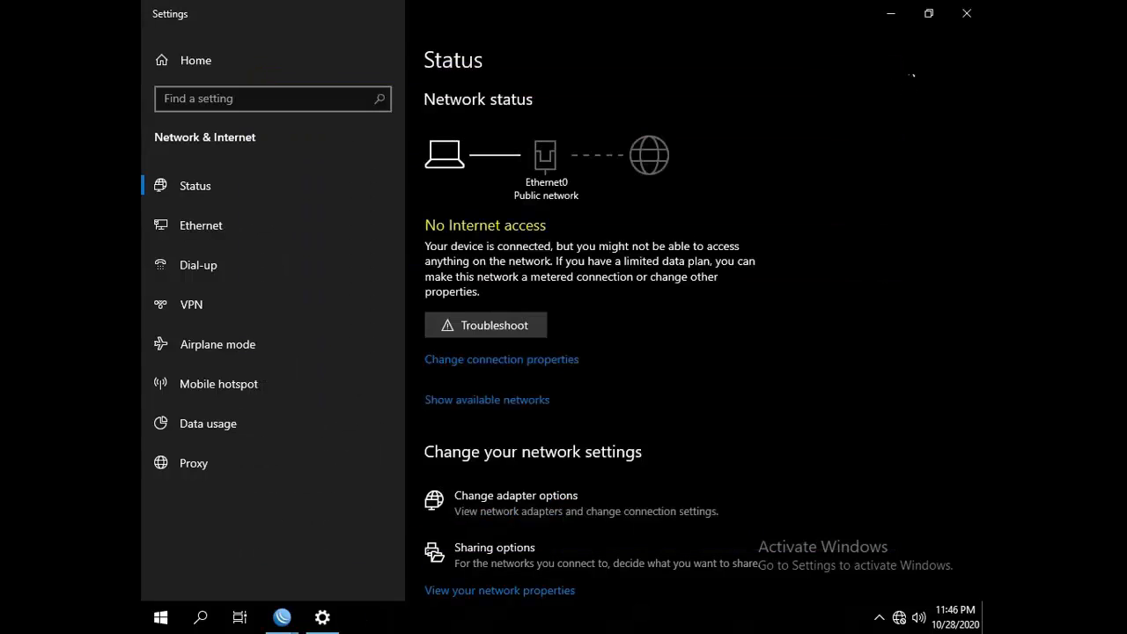
{"action": "left_click", "coordinate": [960, 18]}
{"action": "left_click", "coordinate": [965, 14]}
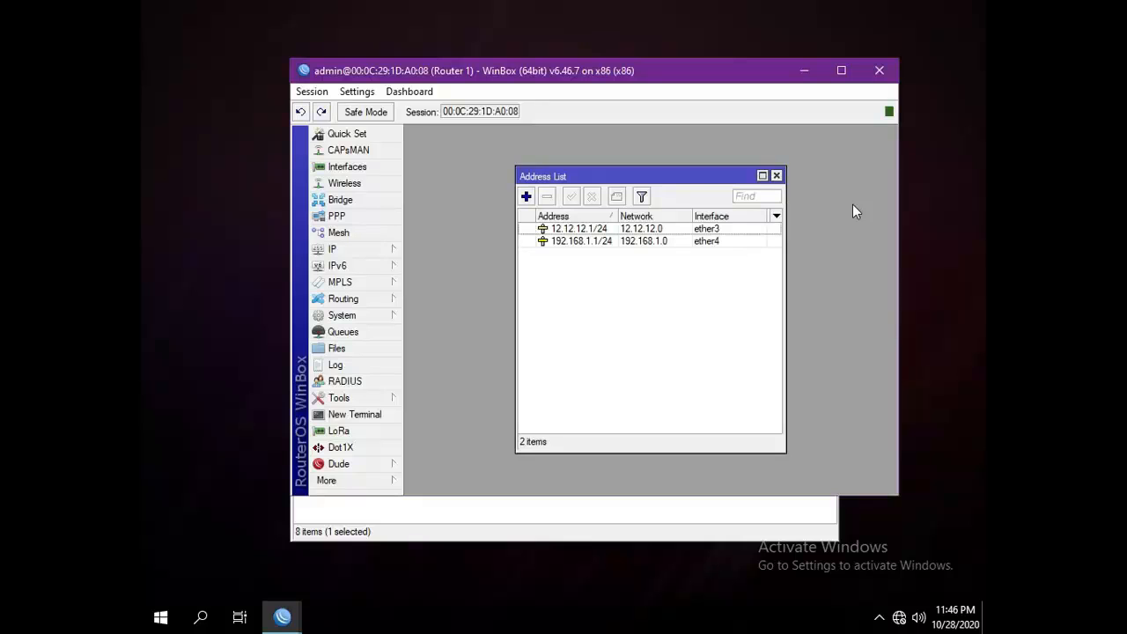
Switch to the second client machine and connect WinBox to Router 2 at 00:0C:29:74:18:CF as admin, with its session window maximized.
{"action": "key", "text": "ctrl+alt"}
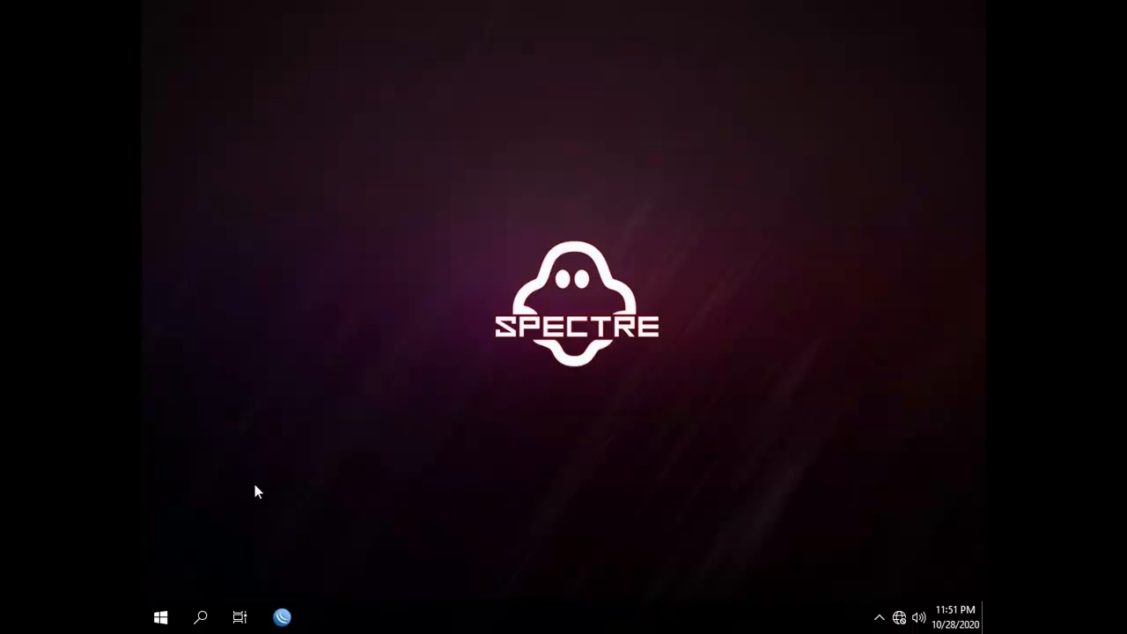
{"action": "left_click", "coordinate": [286, 620]}
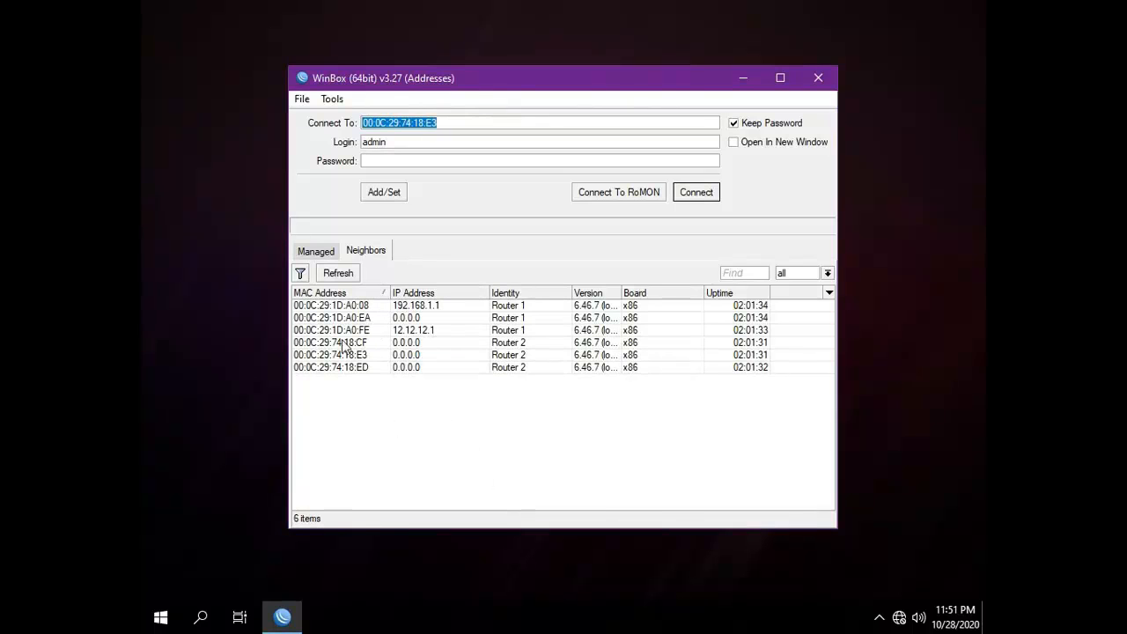
{"action": "left_click", "coordinate": [342, 343]}
{"action": "left_click", "coordinate": [696, 193]}
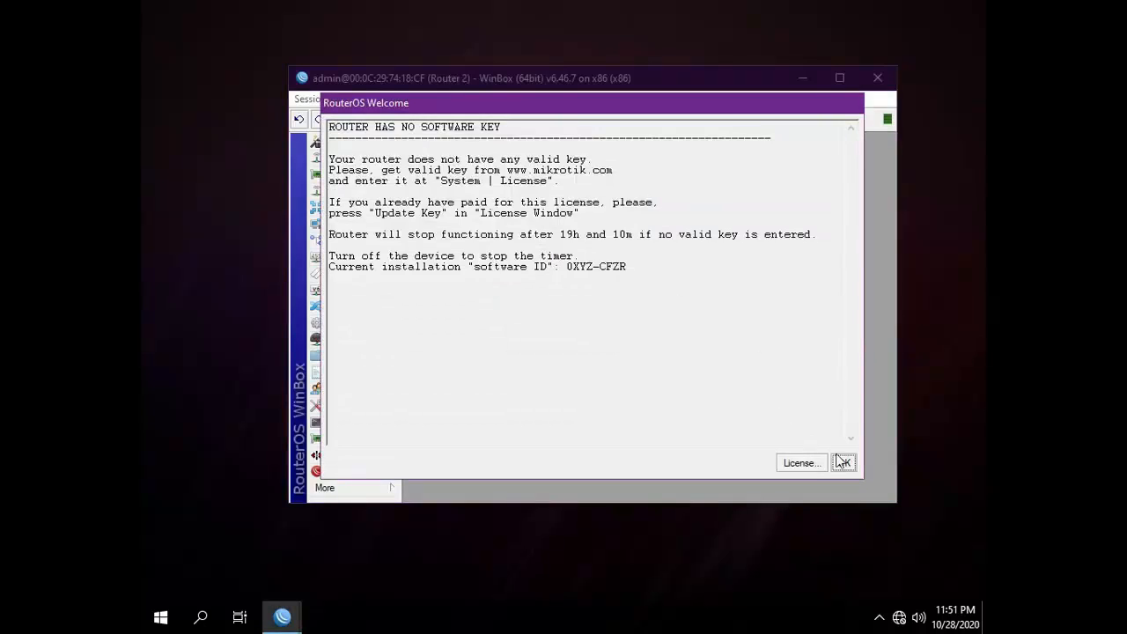
{"action": "left_click", "coordinate": [840, 462]}
{"action": "left_click", "coordinate": [839, 79]}
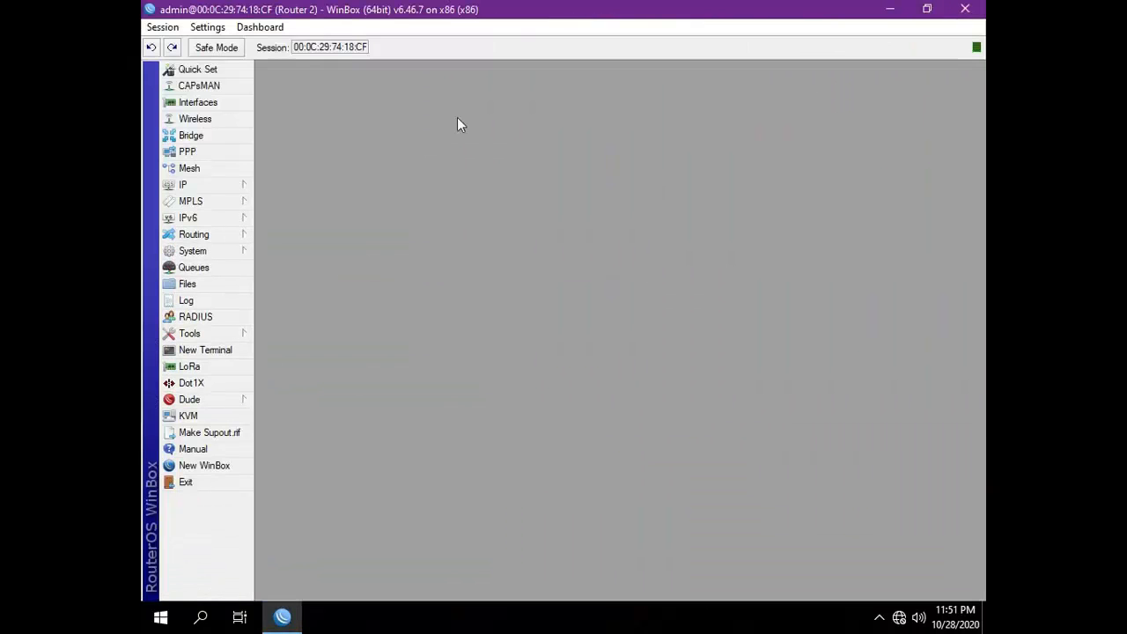
Add the IP address 12.12.12.2/24 on interface ether3 of Router 2.
{"action": "left_click", "coordinate": [240, 184]}
{"action": "left_click", "coordinate": [280, 220]}
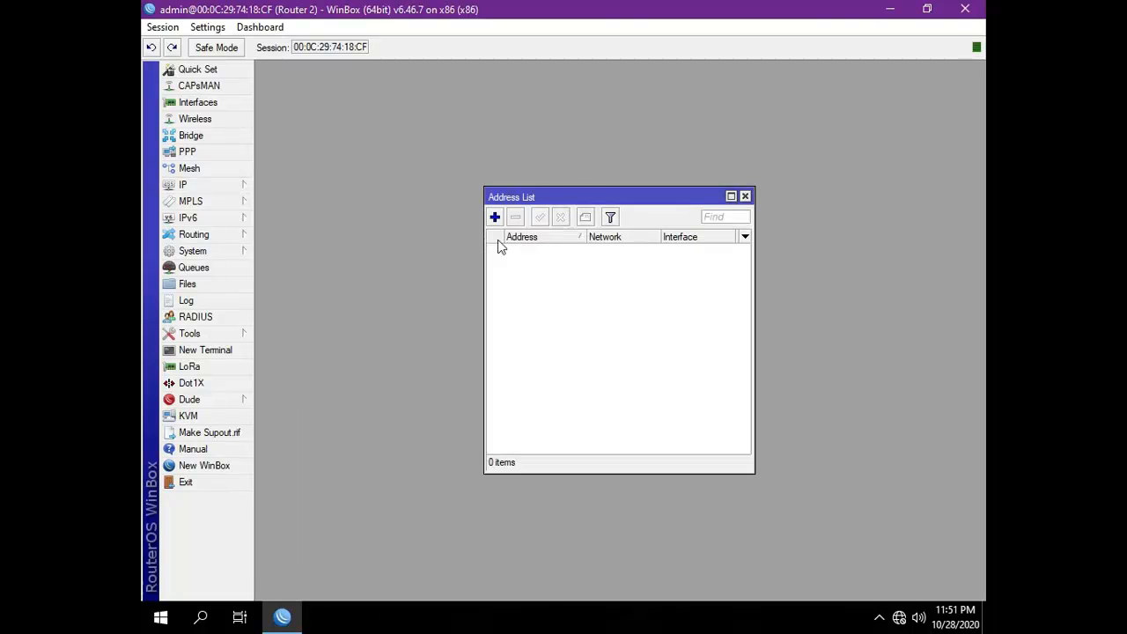
{"action": "left_click", "coordinate": [494, 217]}
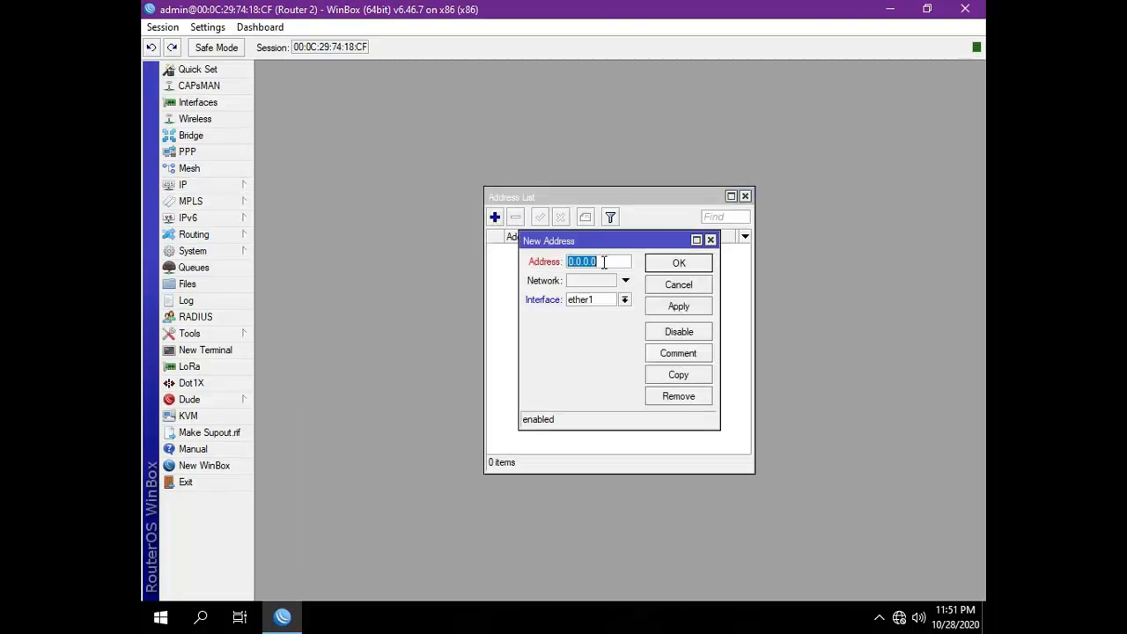
{"action": "type", "text": "12.12.12"}
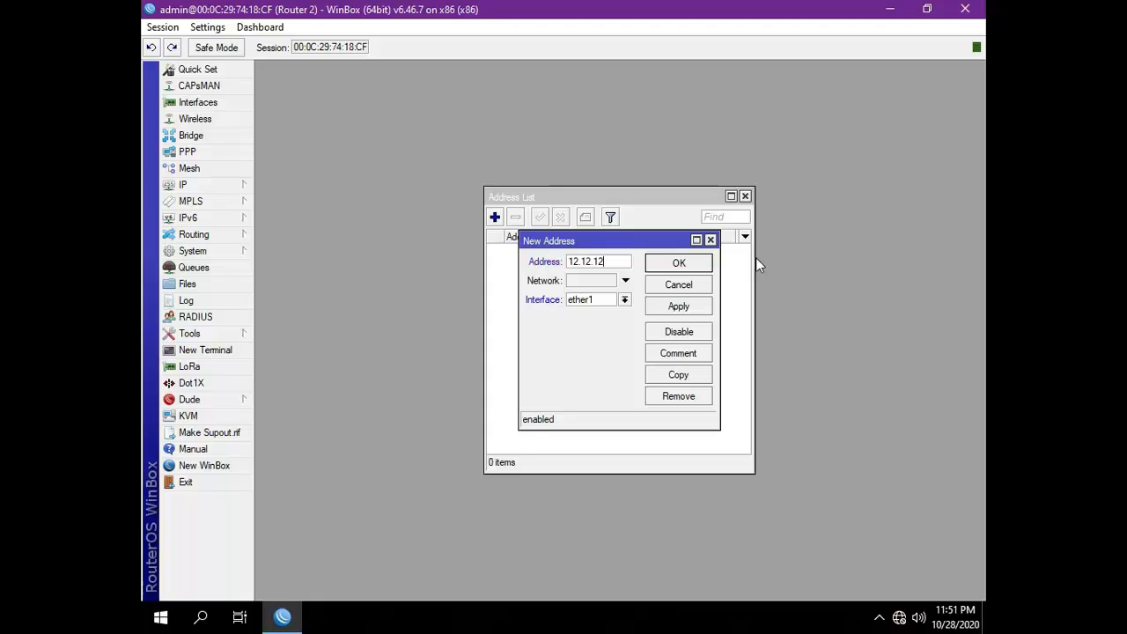
{"action": "type", "text": ".2/24"}
{"action": "left_click", "coordinate": [596, 305]}
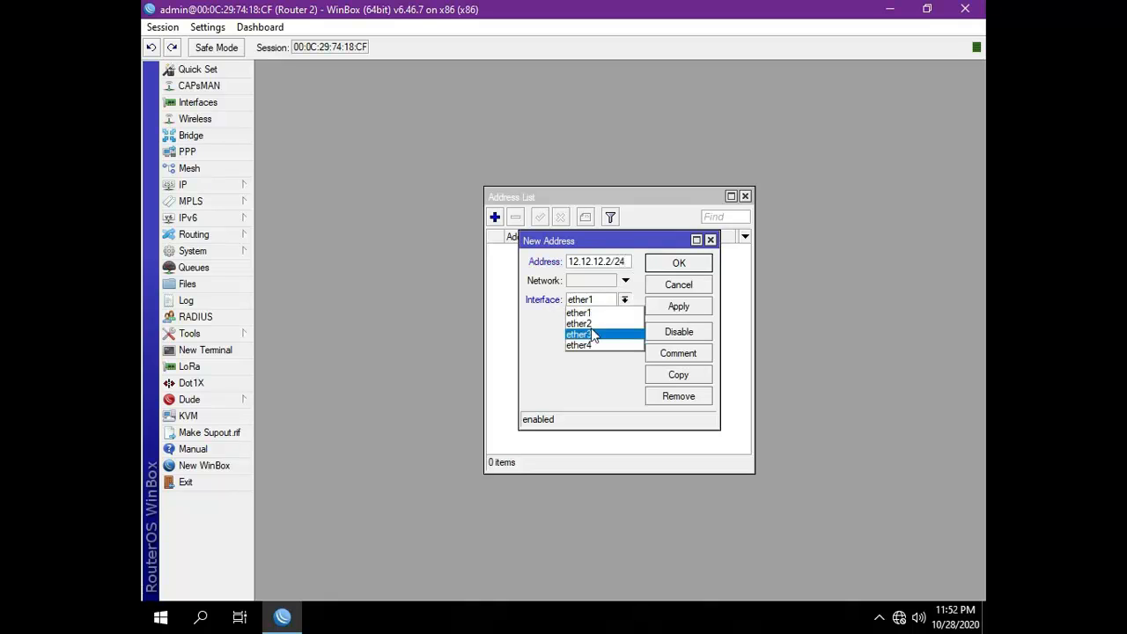
{"action": "left_click", "coordinate": [591, 335]}
{"action": "left_click", "coordinate": [678, 264]}
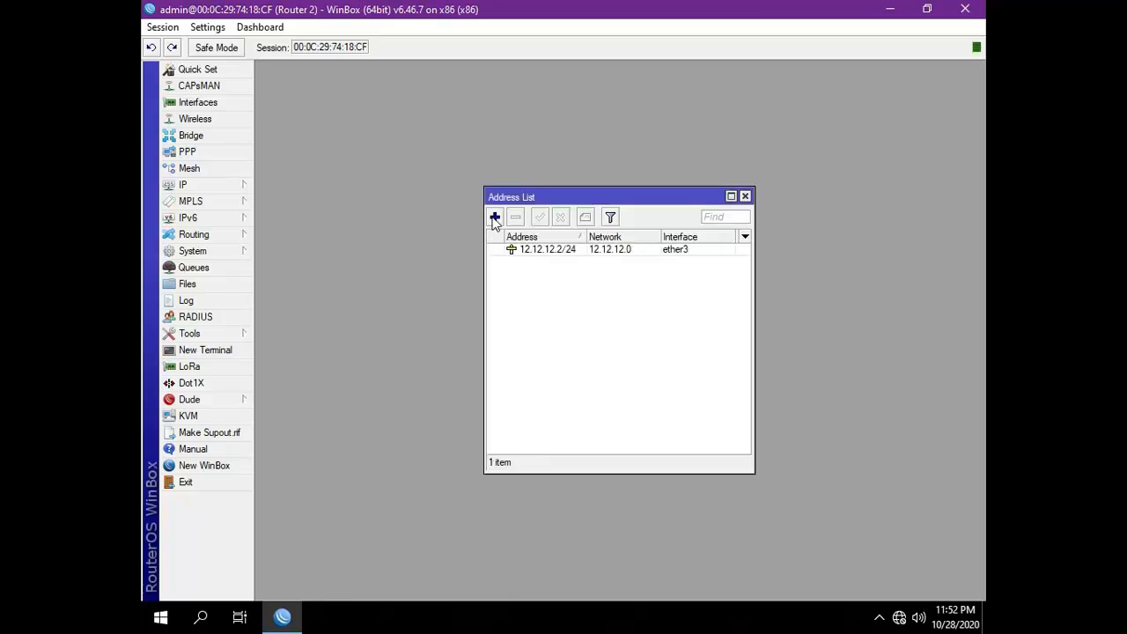
Add the IP address 192.168.2.1/24 on interface ether4 of Router 2, close the address list and restore the session window to its smaller size.
{"action": "left_click", "coordinate": [495, 218]}
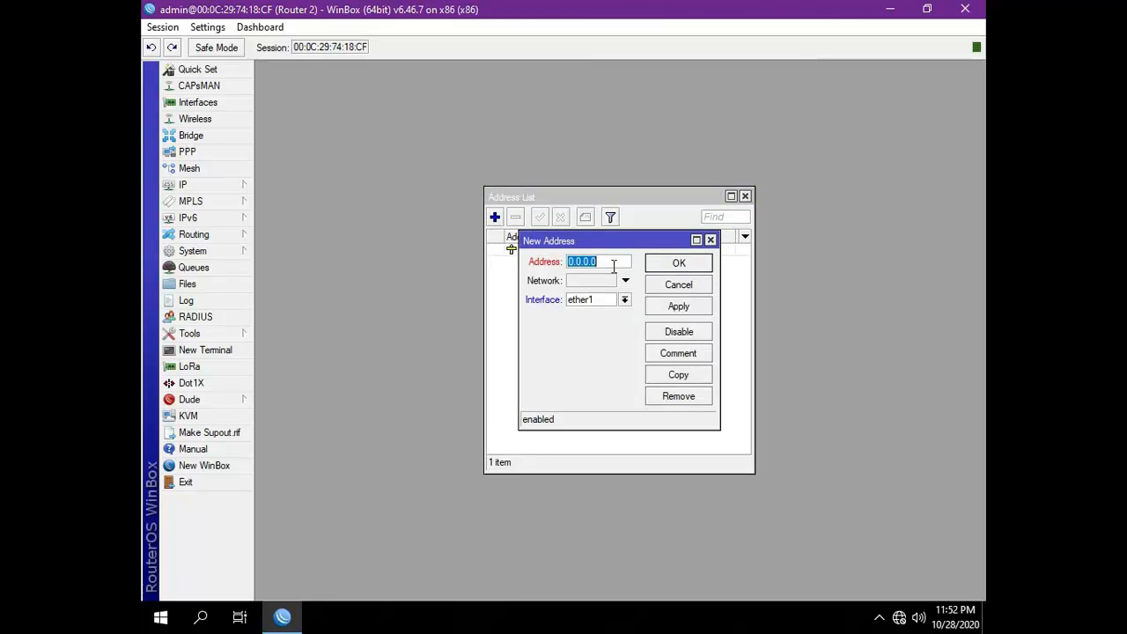
{"action": "type", "text": "192.168.2"}
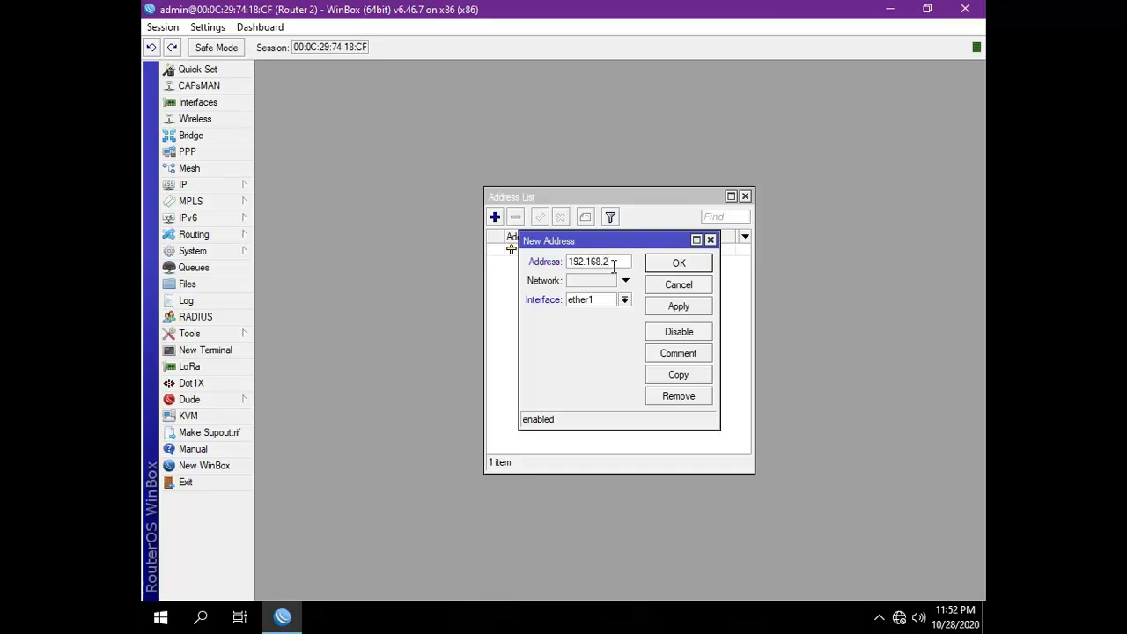
{"action": "type", "text": ".1/24"}
{"action": "left_click", "coordinate": [604, 301]}
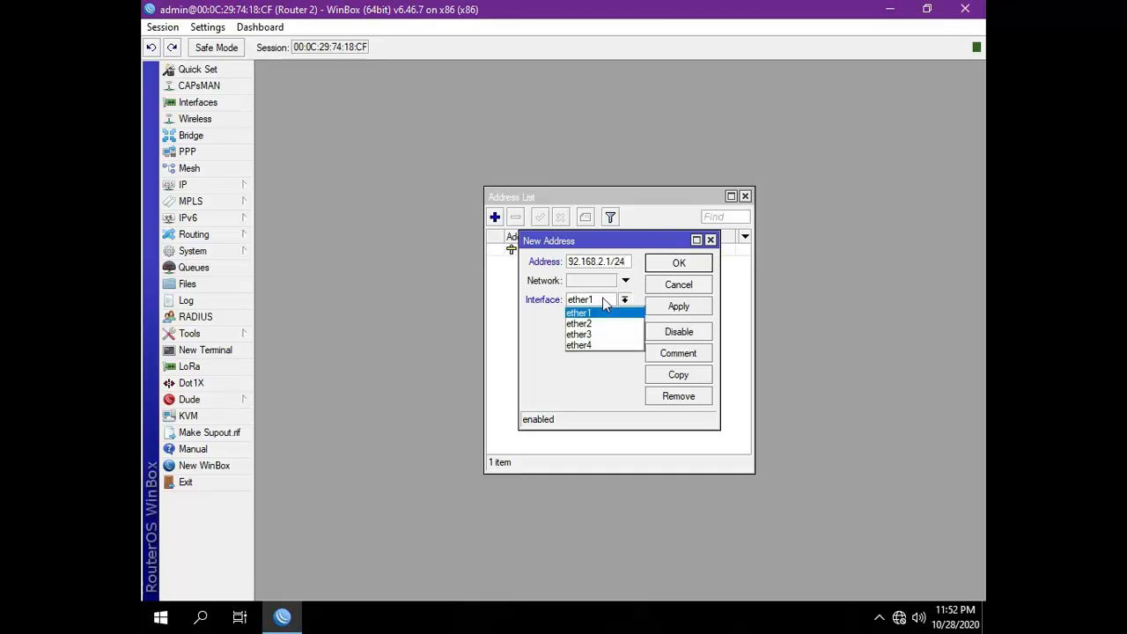
{"action": "left_click", "coordinate": [589, 346]}
{"action": "left_click", "coordinate": [656, 267]}
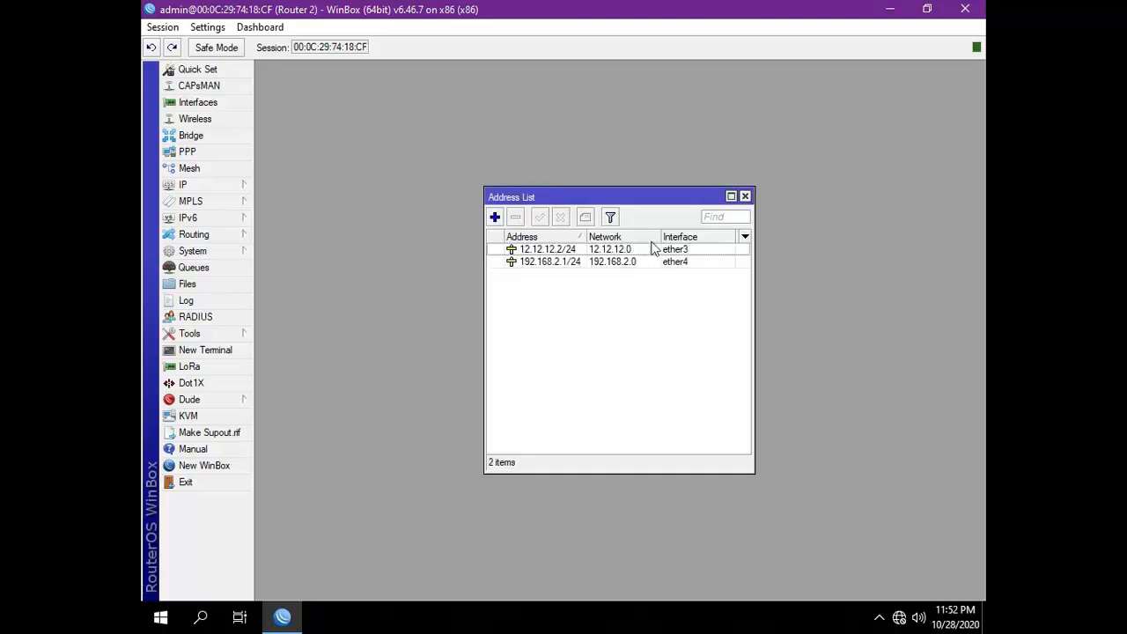
{"action": "left_click", "coordinate": [744, 196]}
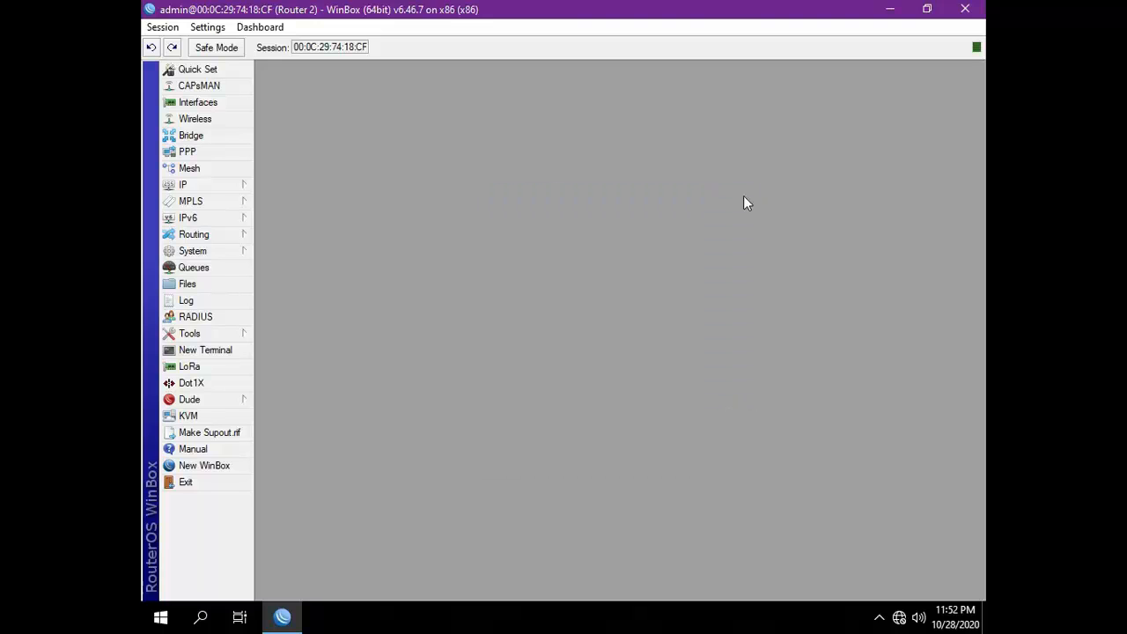
{"action": "left_click", "coordinate": [926, 9]}
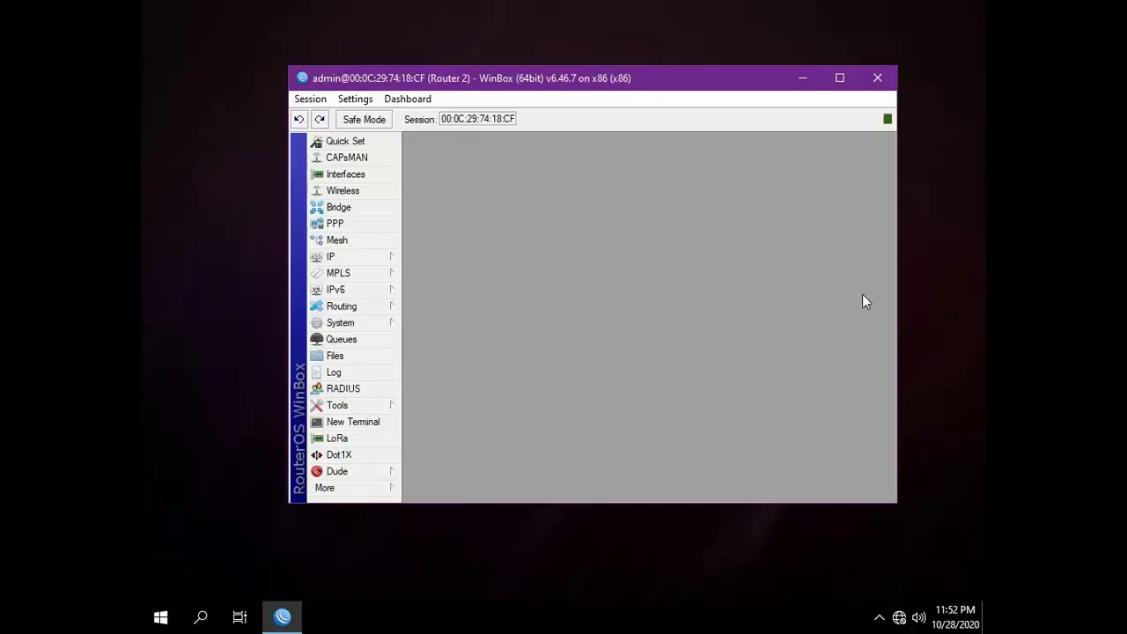
Open the Internet Protocol Version 4 (TCP/IPv4) properties of the second client's Ethernet0 adapter in Windows network settings.
{"action": "right_click", "coordinate": [898, 616]}
{"action": "left_click", "coordinate": [896, 602]}
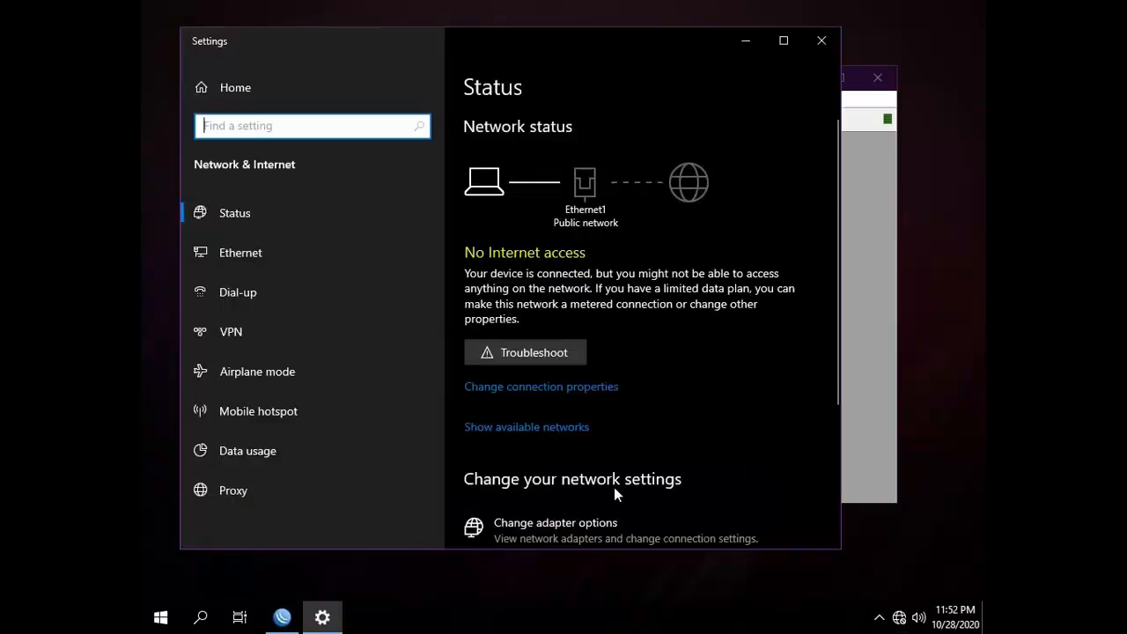
{"action": "left_click", "coordinate": [613, 525]}
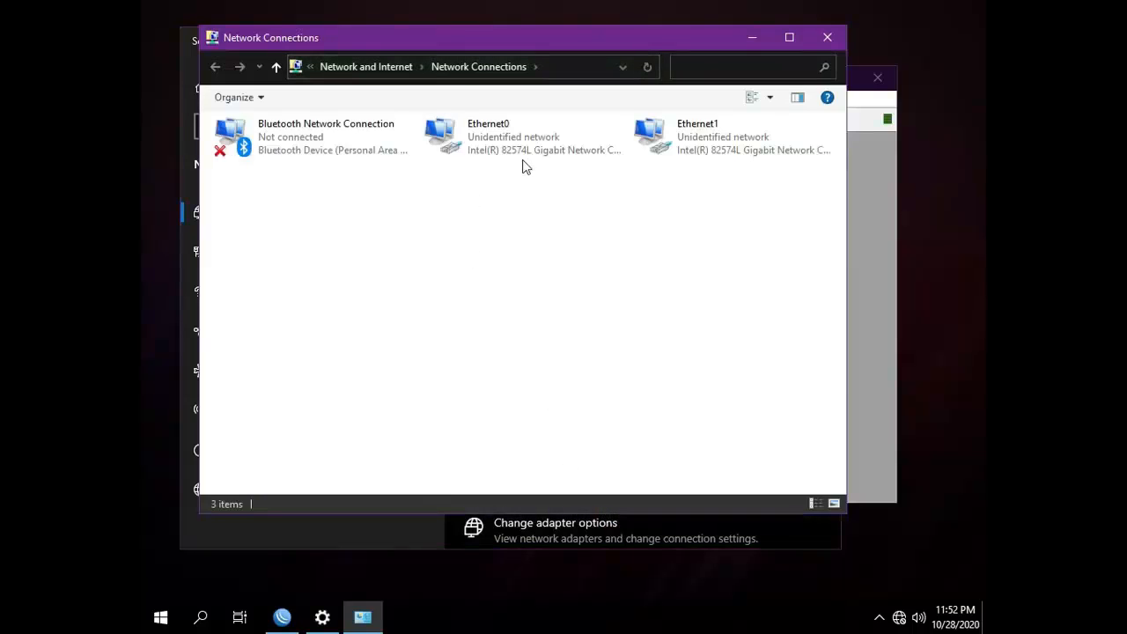
{"action": "left_click", "coordinate": [515, 150]}
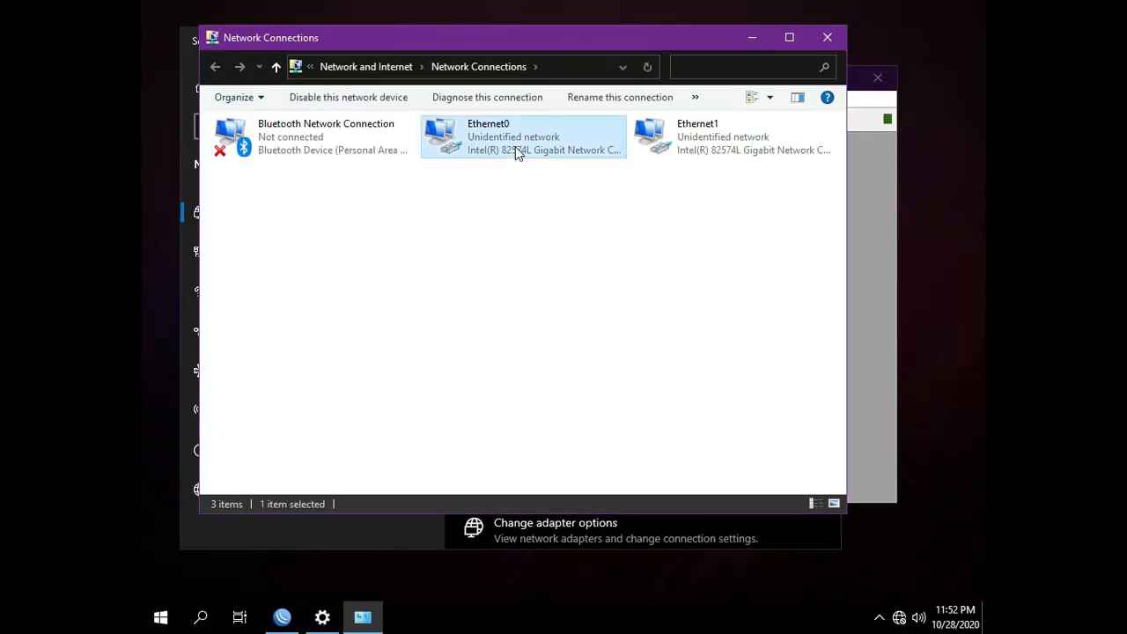
{"action": "right_click", "coordinate": [515, 146]}
{"action": "left_click", "coordinate": [565, 303]}
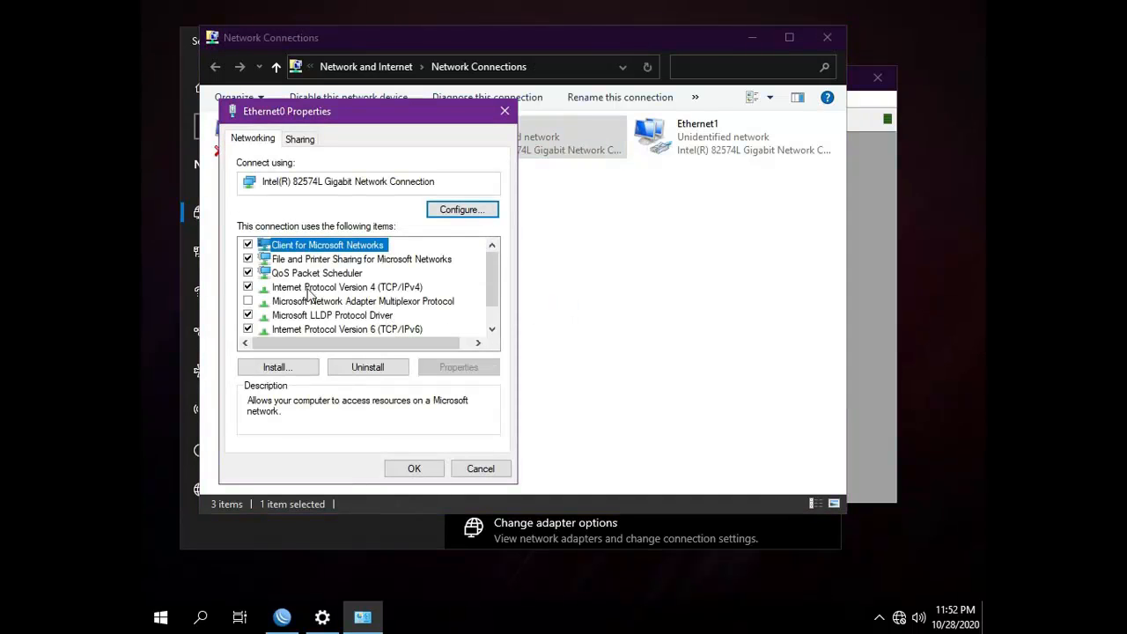
{"action": "left_click", "coordinate": [316, 287]}
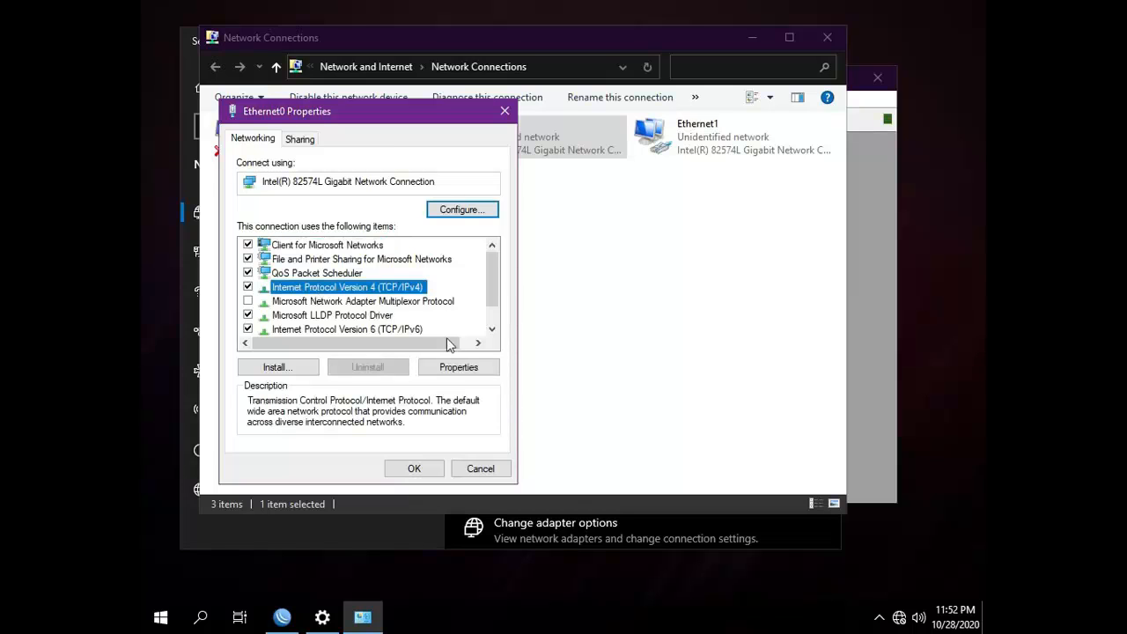
{"action": "left_click", "coordinate": [457, 368]}
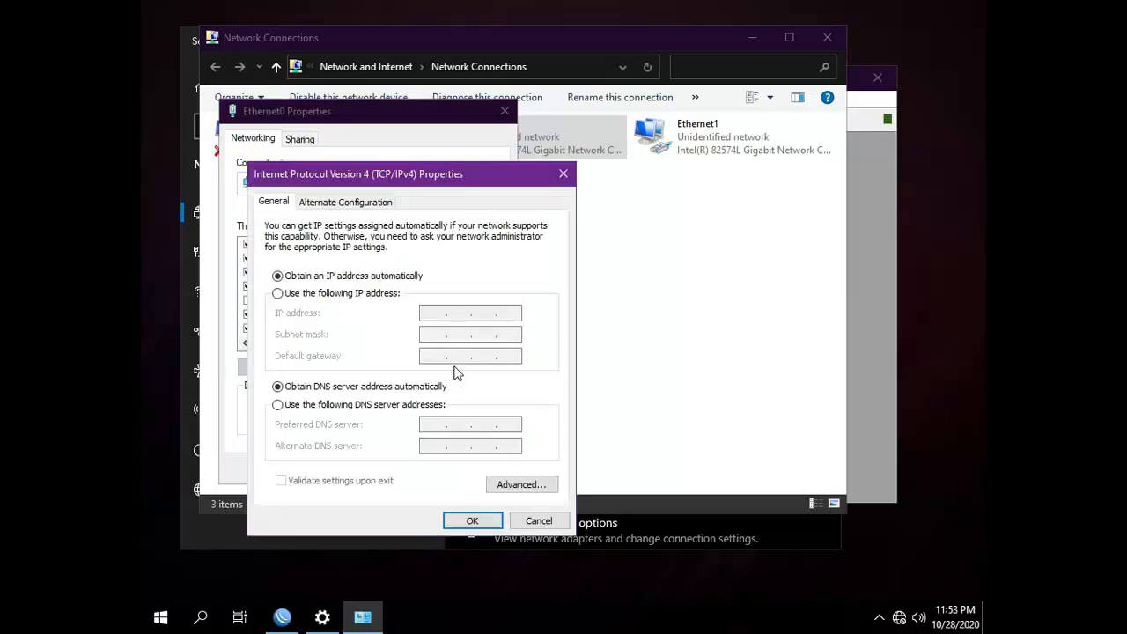
Give Ethernet0 the static IP 192.168.2.2, subnet mask 255.255.255.0 and gateway 192.168.2.1, close the network settings windows and return to the Router 2 session.
{"action": "left_click", "coordinate": [344, 296]}
{"action": "type", "text": "192."}
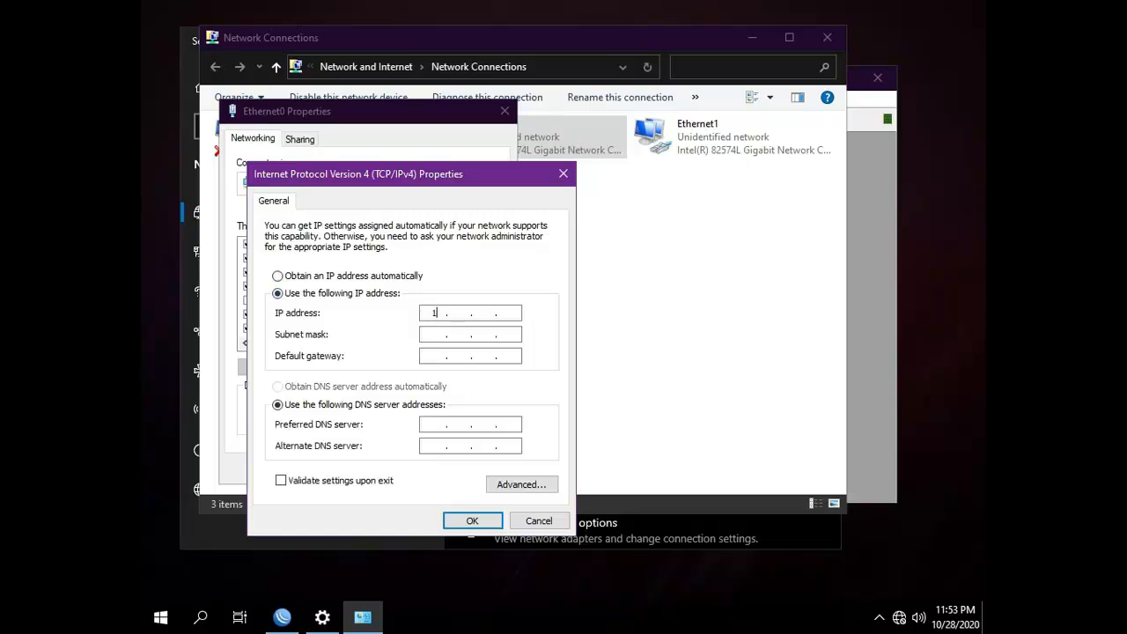
{"action": "type", "text": "168.2.2"}
{"action": "key", "text": "Tab"}
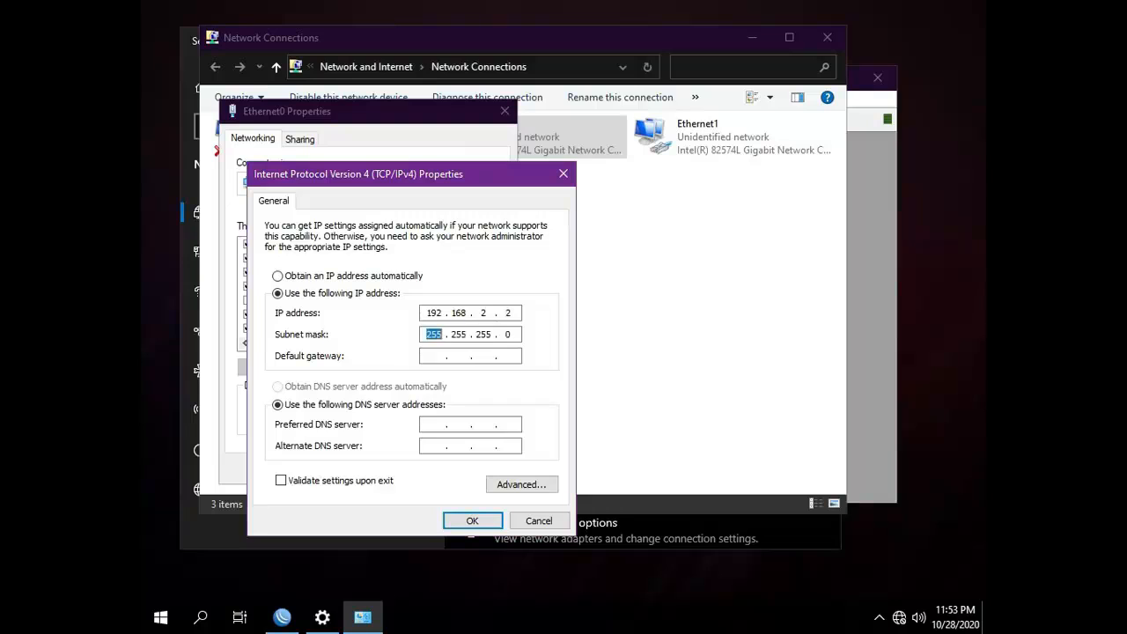
{"action": "key", "text": "Tab"}
{"action": "type", "text": "192 . 168 . 2 . 1"}
{"action": "left_click", "coordinate": [466, 521]}
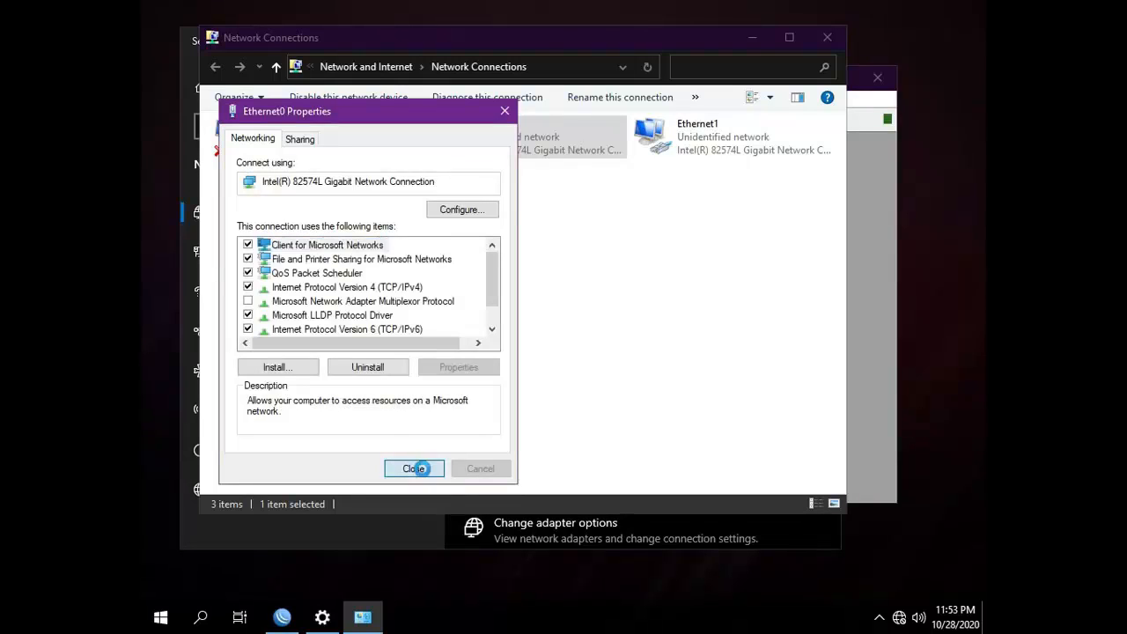
{"action": "left_click", "coordinate": [418, 469]}
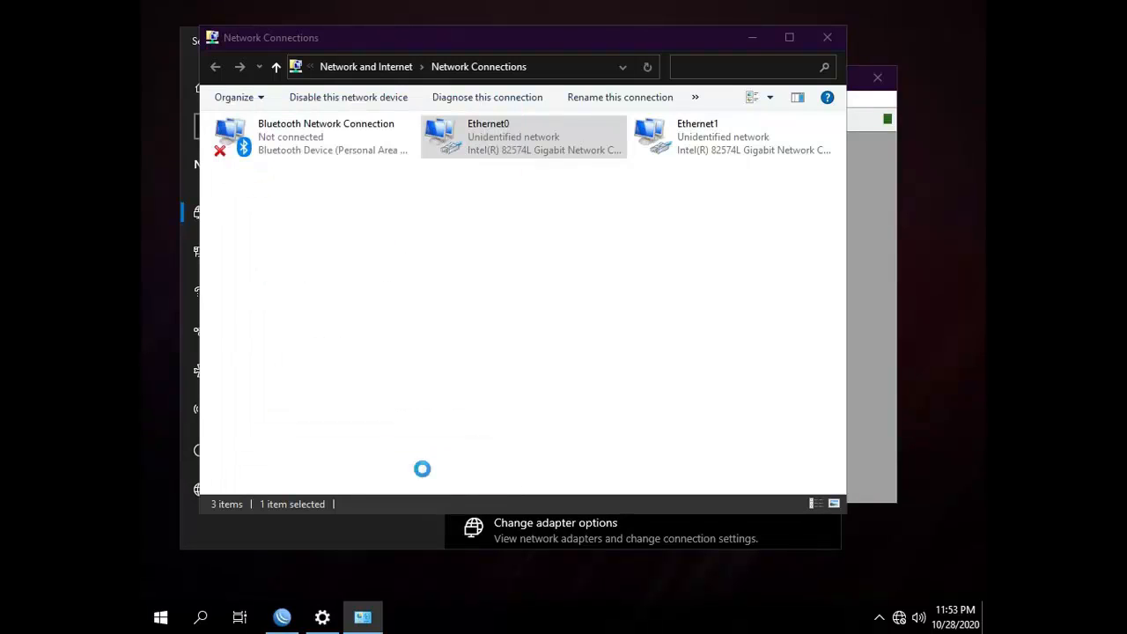
{"action": "left_click", "coordinate": [827, 39]}
{"action": "left_click", "coordinate": [820, 42]}
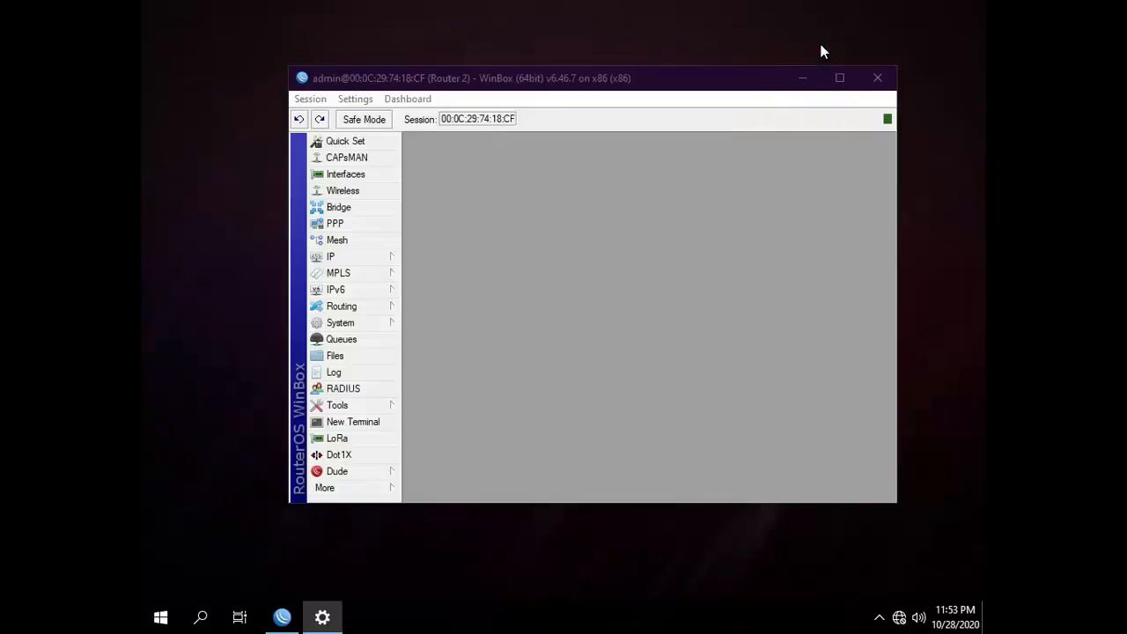
{"action": "left_click", "coordinate": [662, 192]}
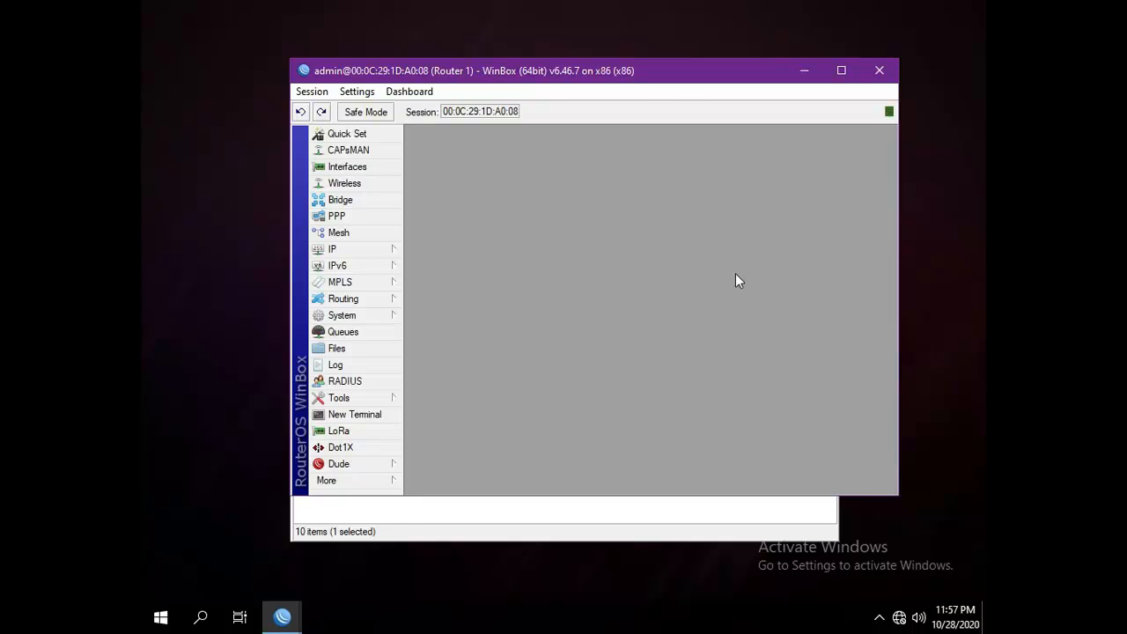
Open a terminal on Router 1, start the command ip route add and list its available parameters.
{"action": "left_click", "coordinate": [379, 416]}
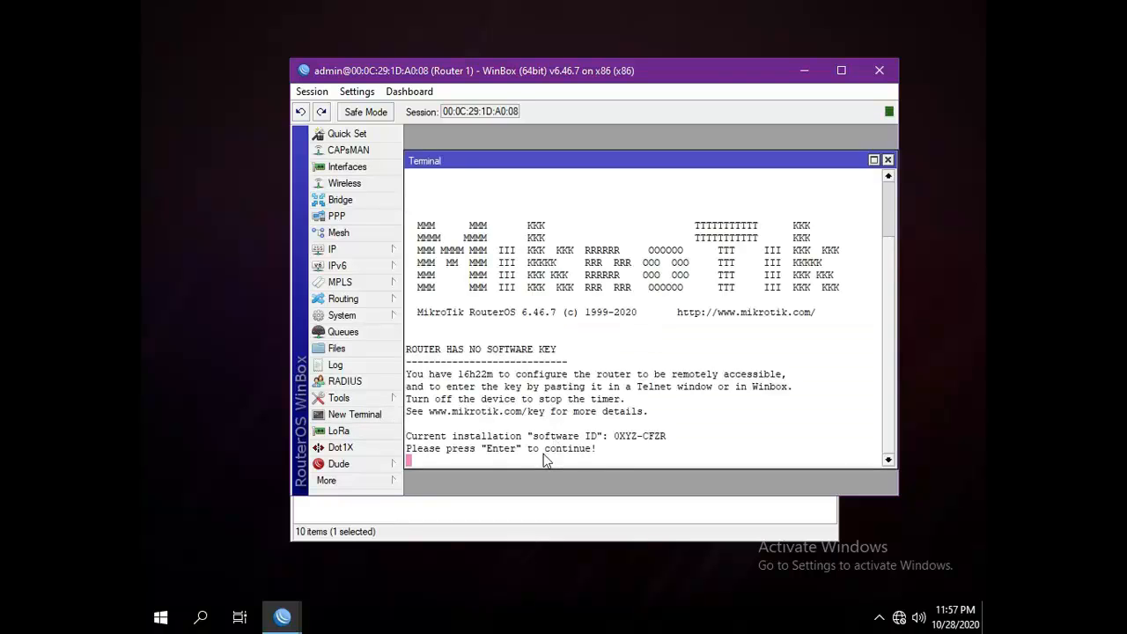
{"action": "key", "text": "Return"}
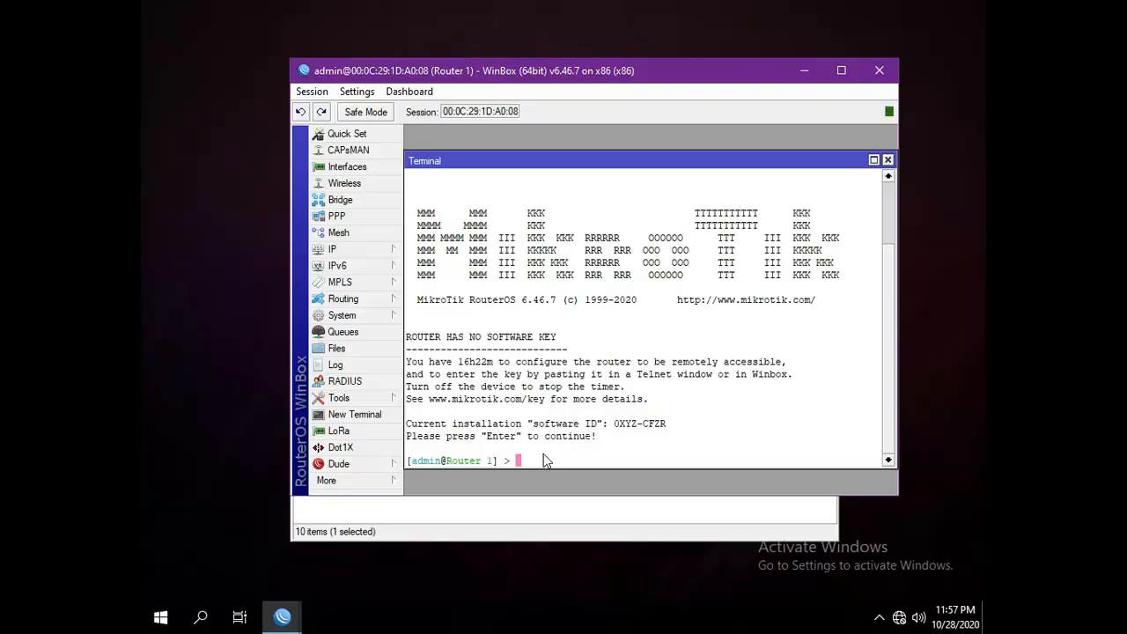
{"action": "type", "text": "ip route add"}
{"action": "key", "text": "Tab"}
{"action": "key", "text": "Tab"}
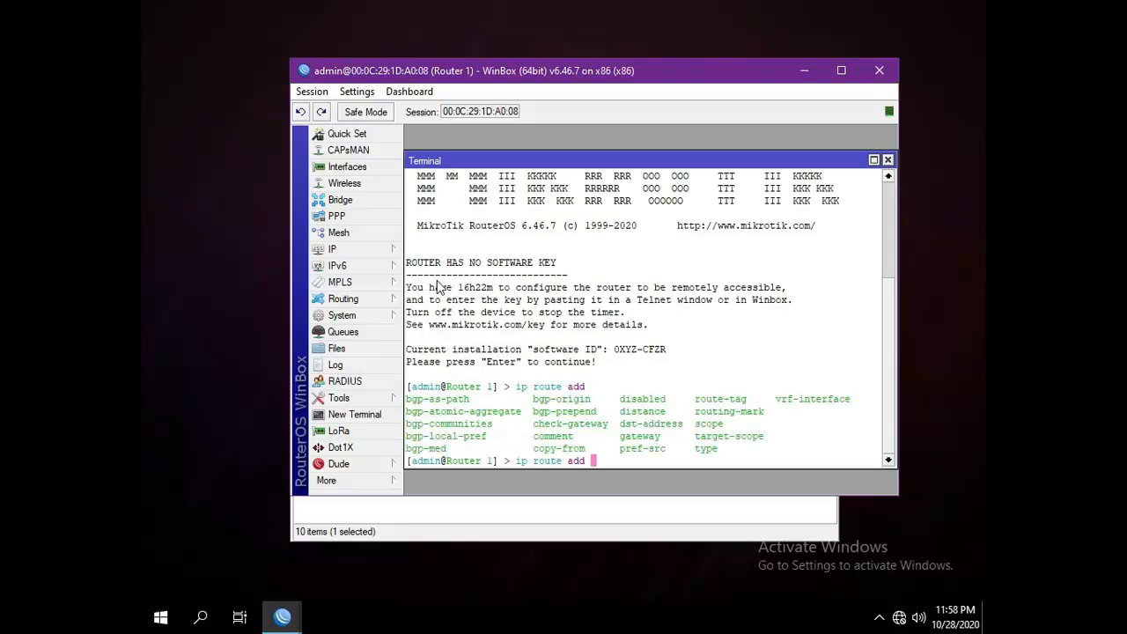
Complete and run the Router 1 command with dst-address=192.168.2.0/24 and gateway=12.12.12.2 to add the static route.
{"action": "type", "text": "dst"}
{"action": "key", "text": "Tab"}
{"action": "type", "text": "192"}
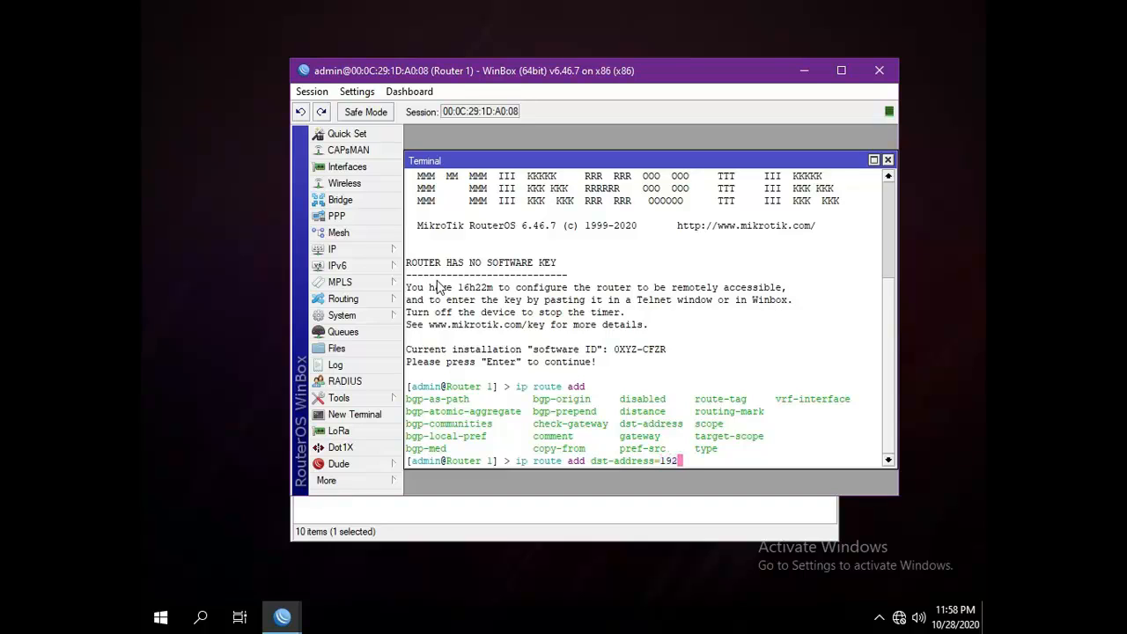
{"action": "type", "text": ".1"}
{"action": "type", "text": "68.2.0/24 gate"}
{"action": "key", "text": "Tab"}
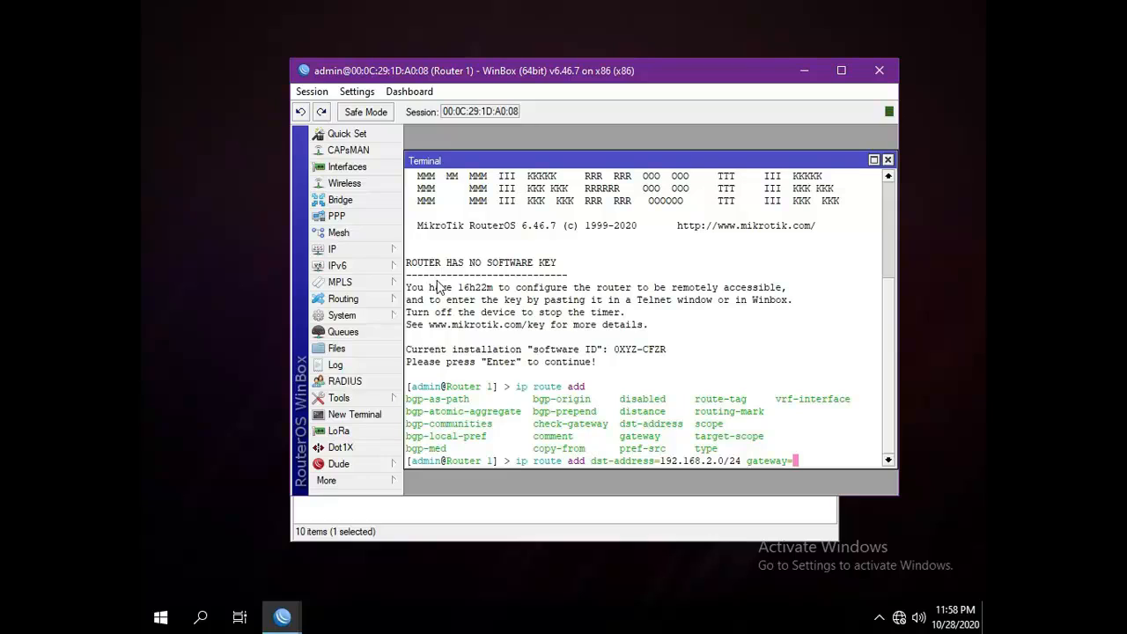
{"action": "type", "text": "12.12.12.2"}
{"action": "key", "text": "Return"}
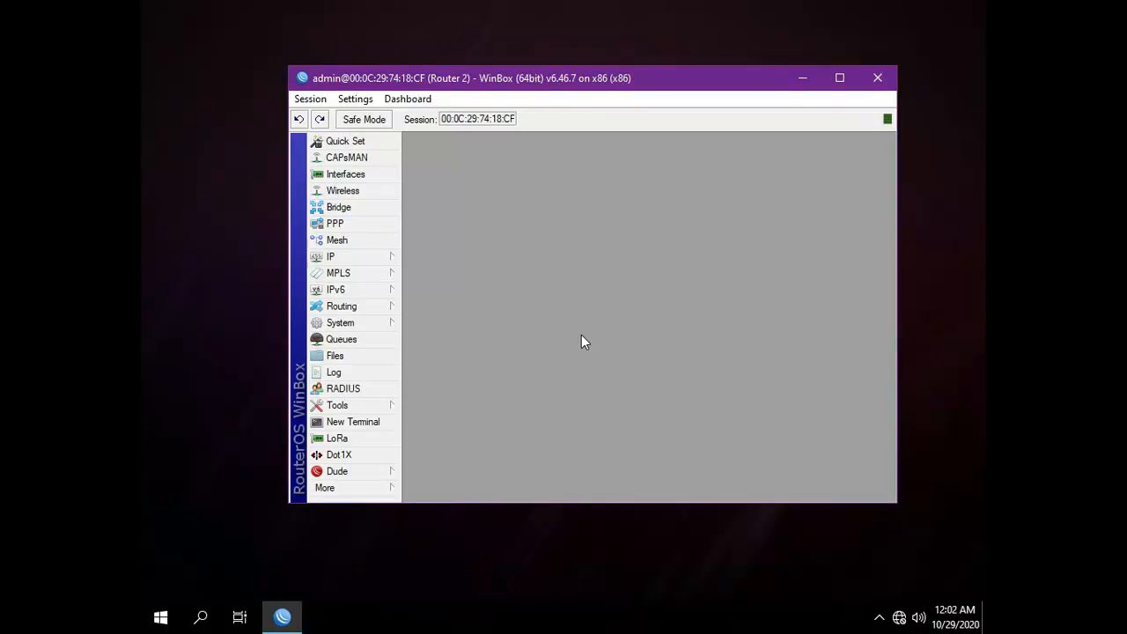
In a terminal on Router 2, add a static route with ip route add dst-address=192.168.1.0/24 gateway=12.12.12.1.
{"action": "left_click", "coordinate": [379, 425]}
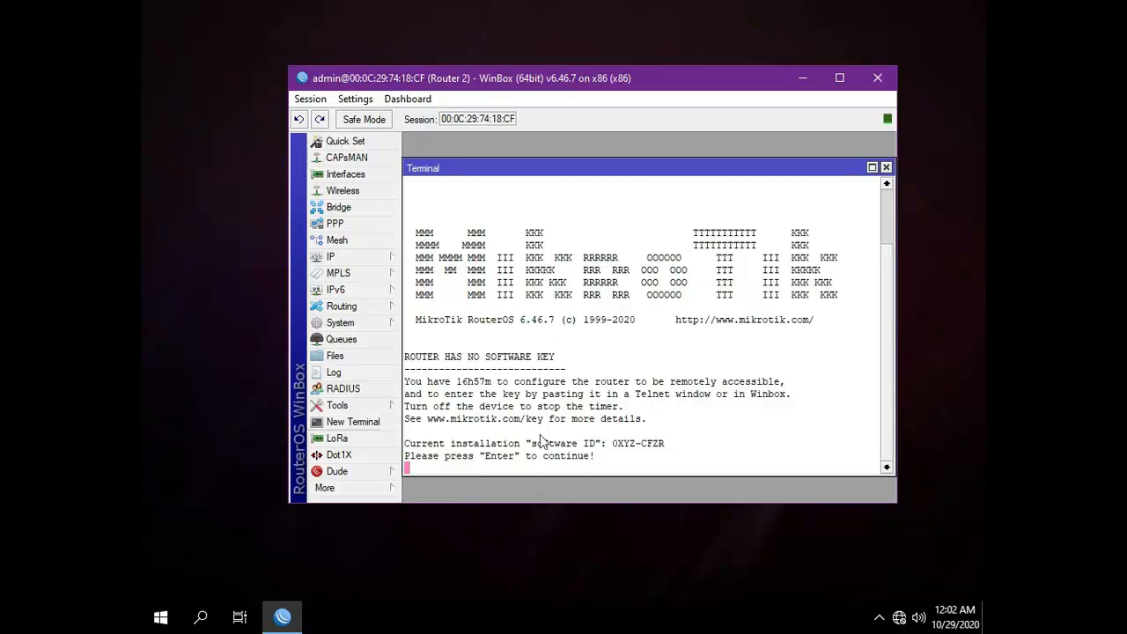
{"action": "key", "text": "Return"}
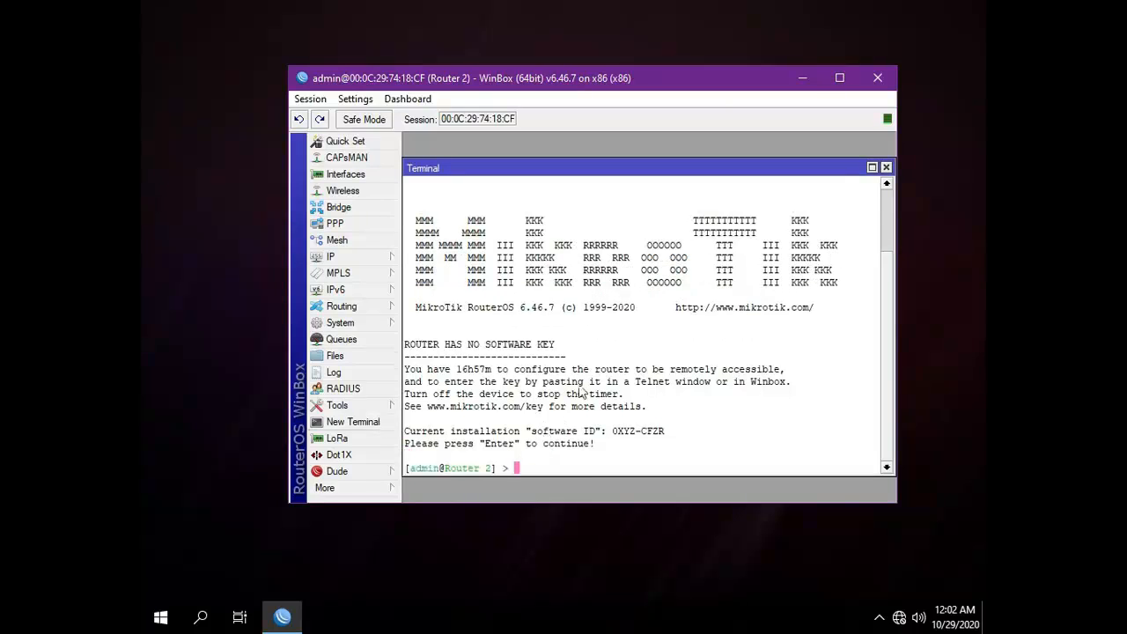
{"action": "type", "text": "ip route add dst"}
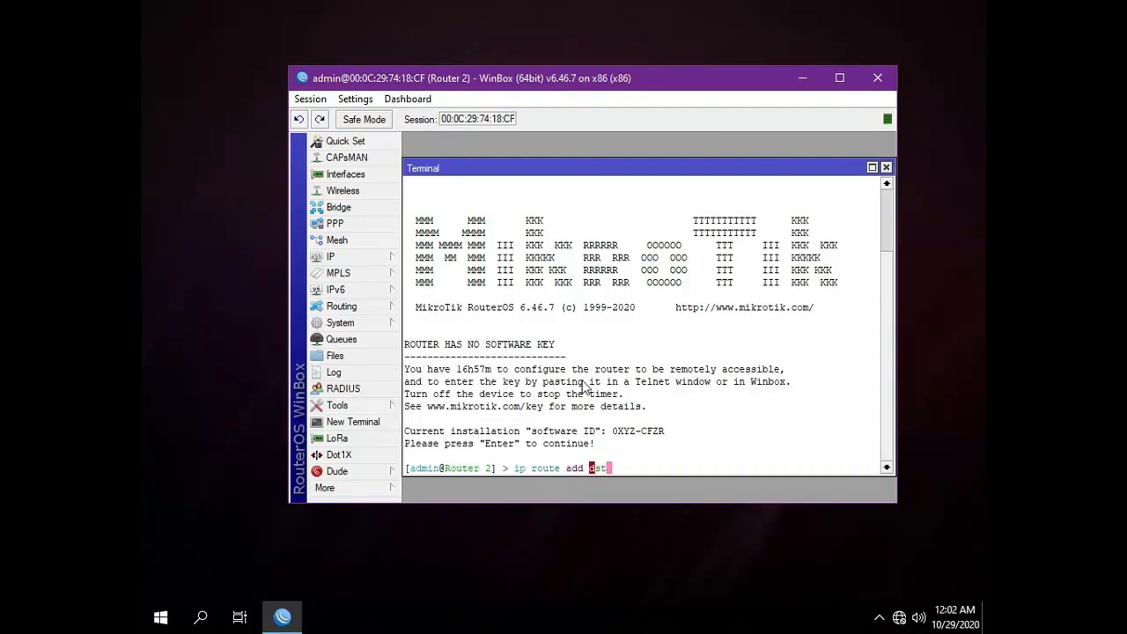
{"action": "key", "text": "Tab"}
{"action": "type", "text": "192"}
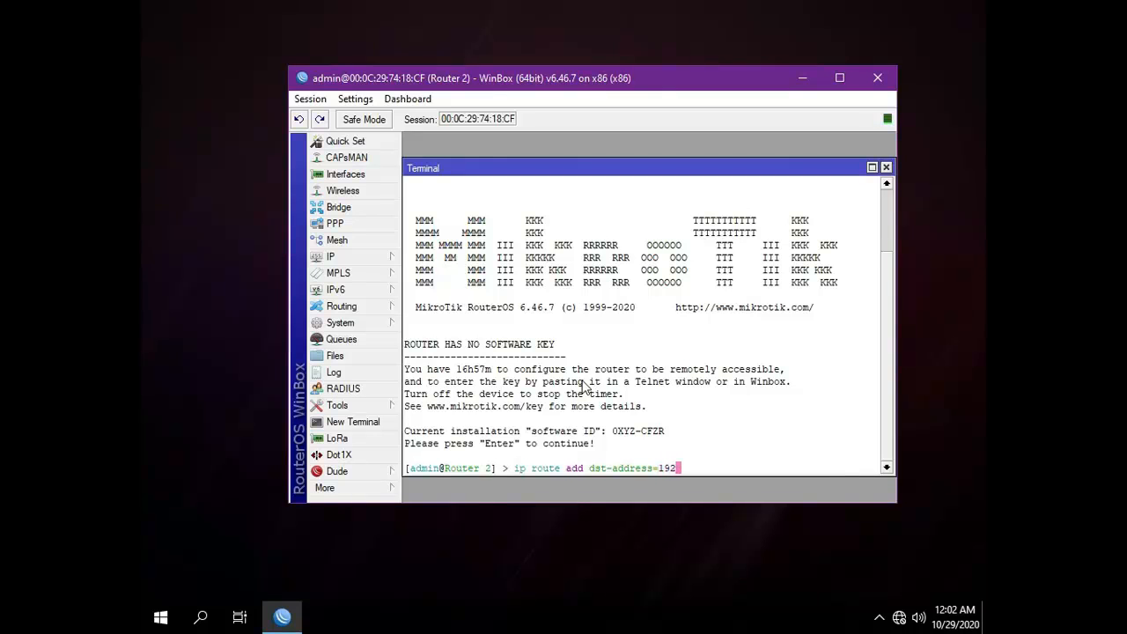
{"action": "type", "text": ".168.1.0/24 gate"}
{"action": "key", "text": "Tab"}
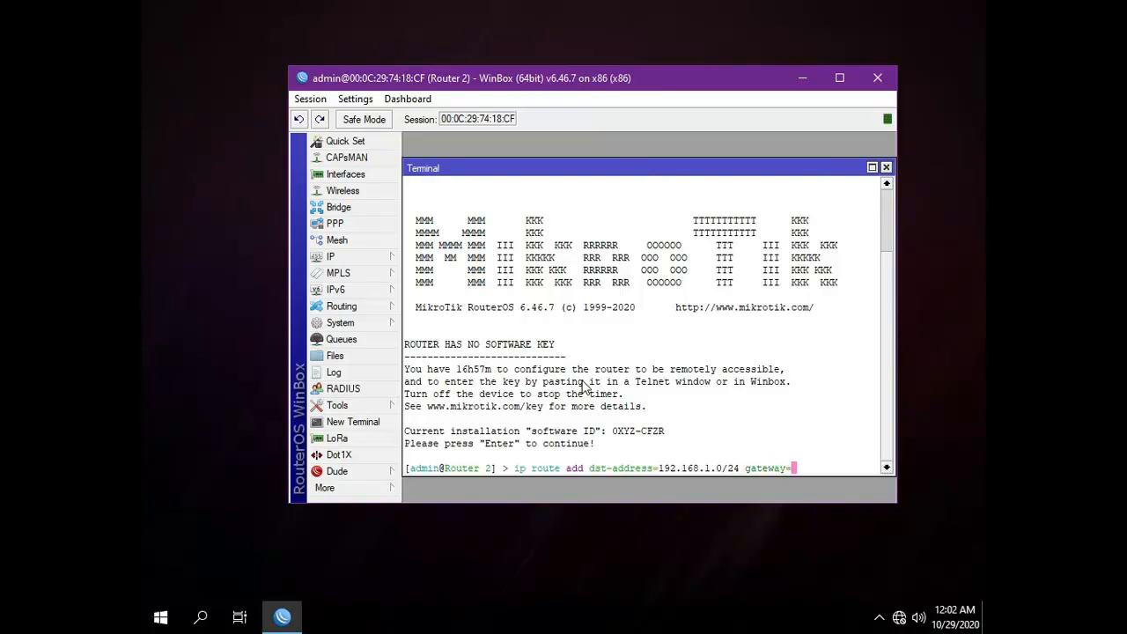
{"action": "type", "text": "12.12.12.1"}
{"action": "key", "text": "Return"}
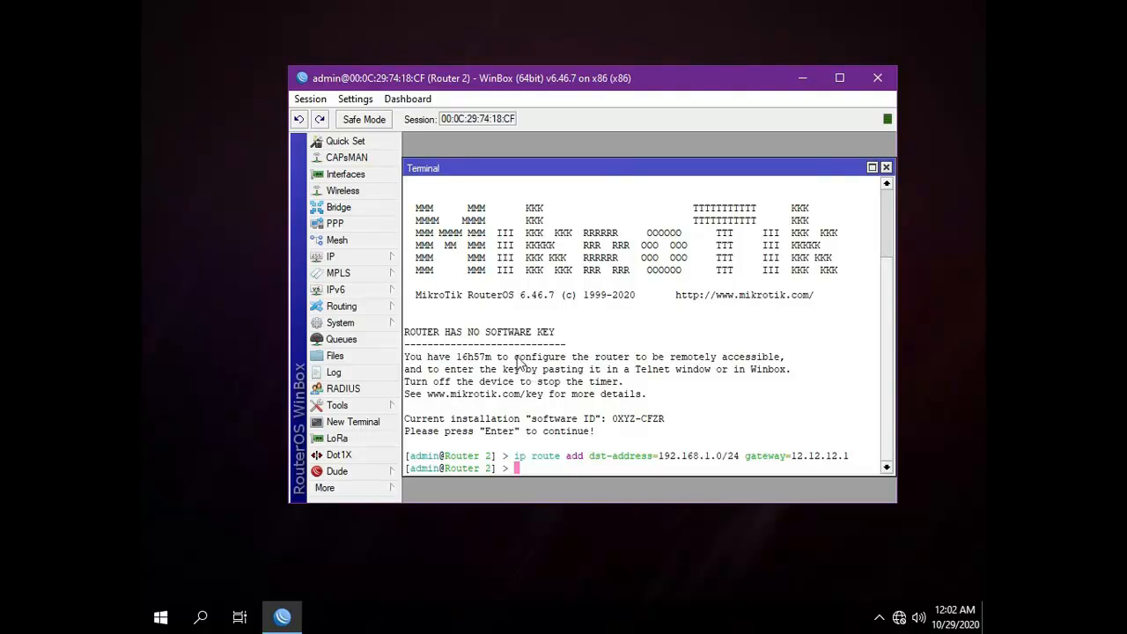
Check the new 192.168.1.0/24 route in Router 2's IP route list, close the list and minimize the session window.
{"action": "left_click", "coordinate": [353, 259]}
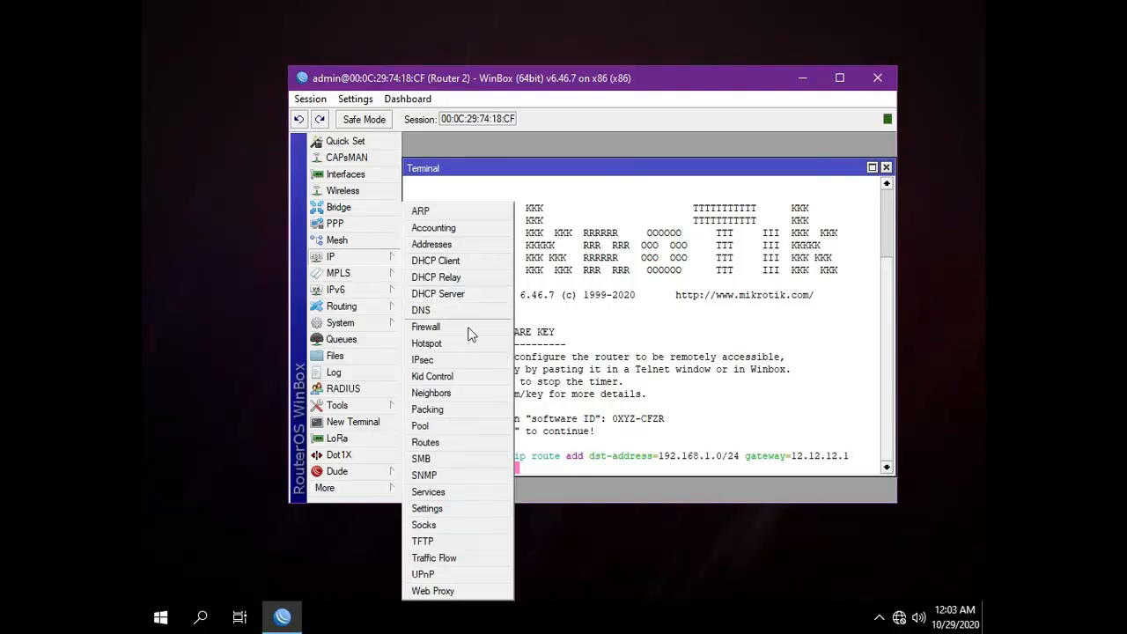
{"action": "left_click", "coordinate": [426, 443]}
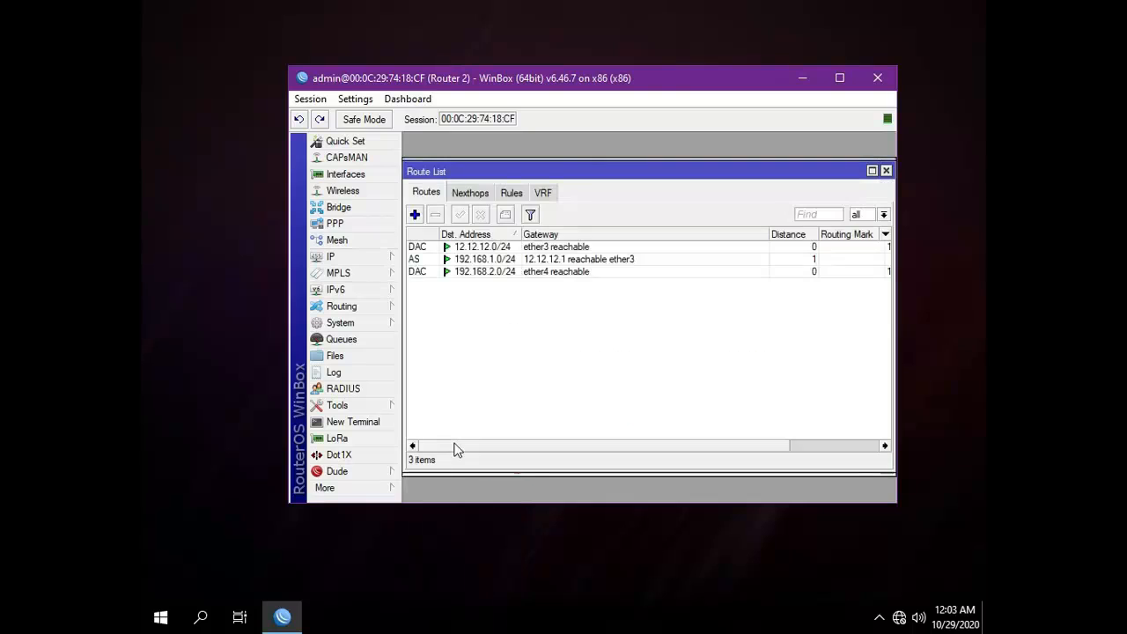
{"action": "left_click", "coordinate": [423, 261]}
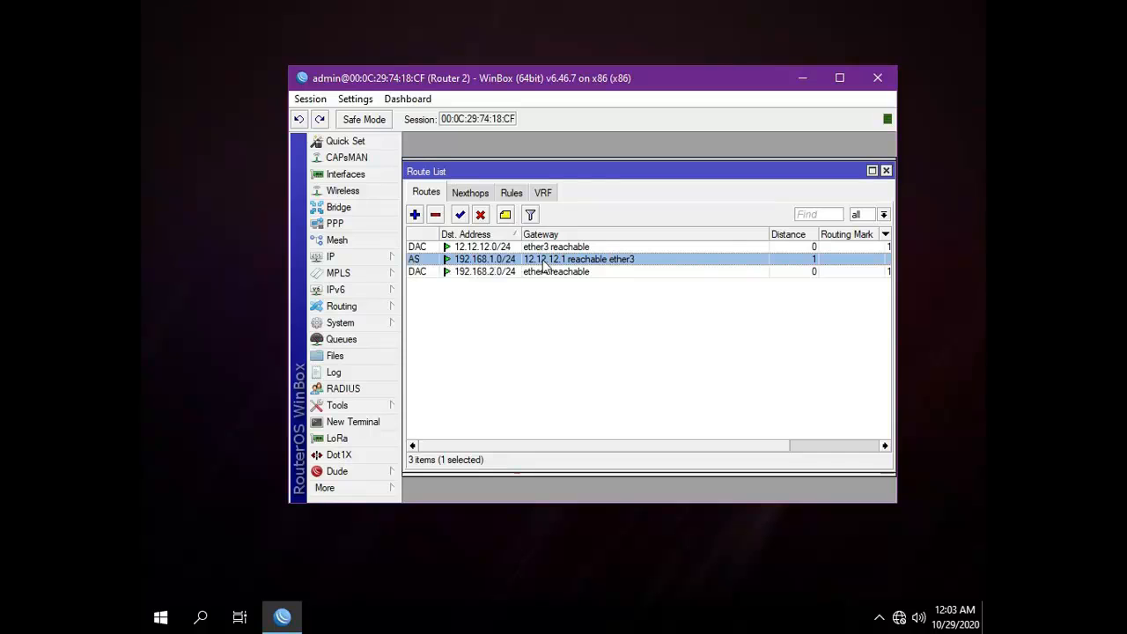
{"action": "left_click", "coordinate": [886, 170]}
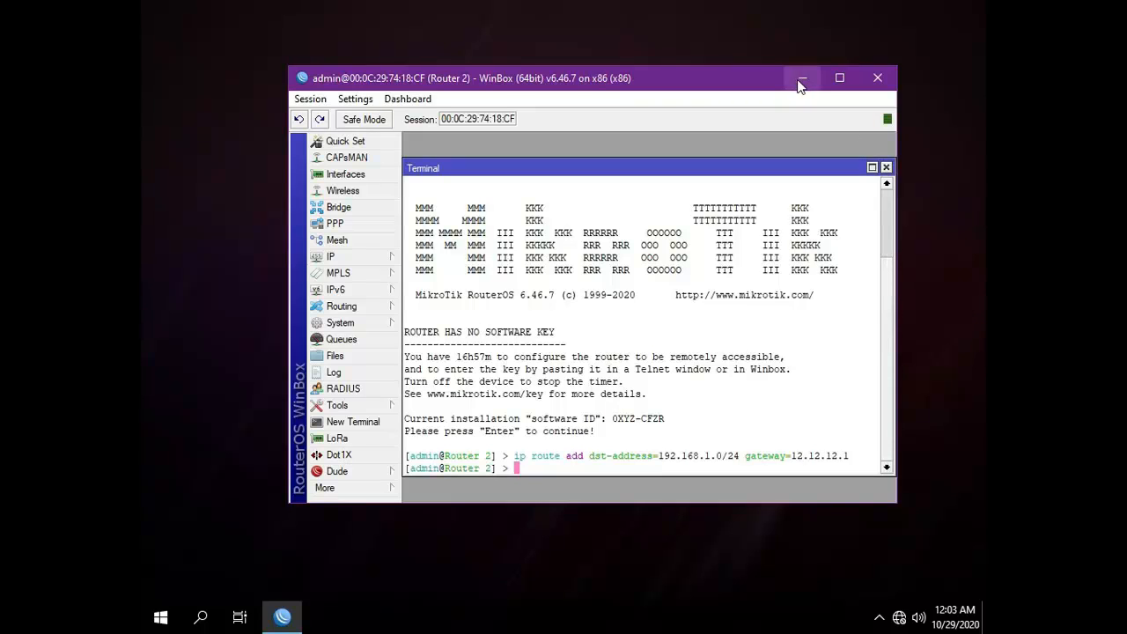
{"action": "left_click", "coordinate": [878, 77]}
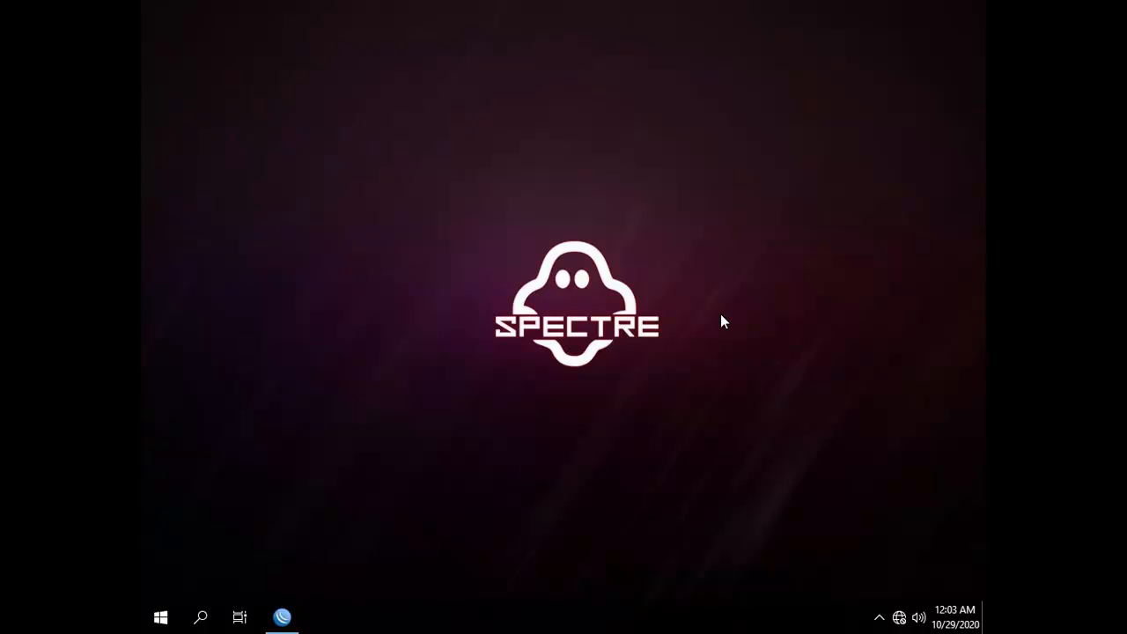
Open Command Prompt on the Router 2 client, ping 192.168.1.2 and close the prompt once the ping finishes.
{"action": "key", "text": "super"}
{"action": "type", "text": "com"}
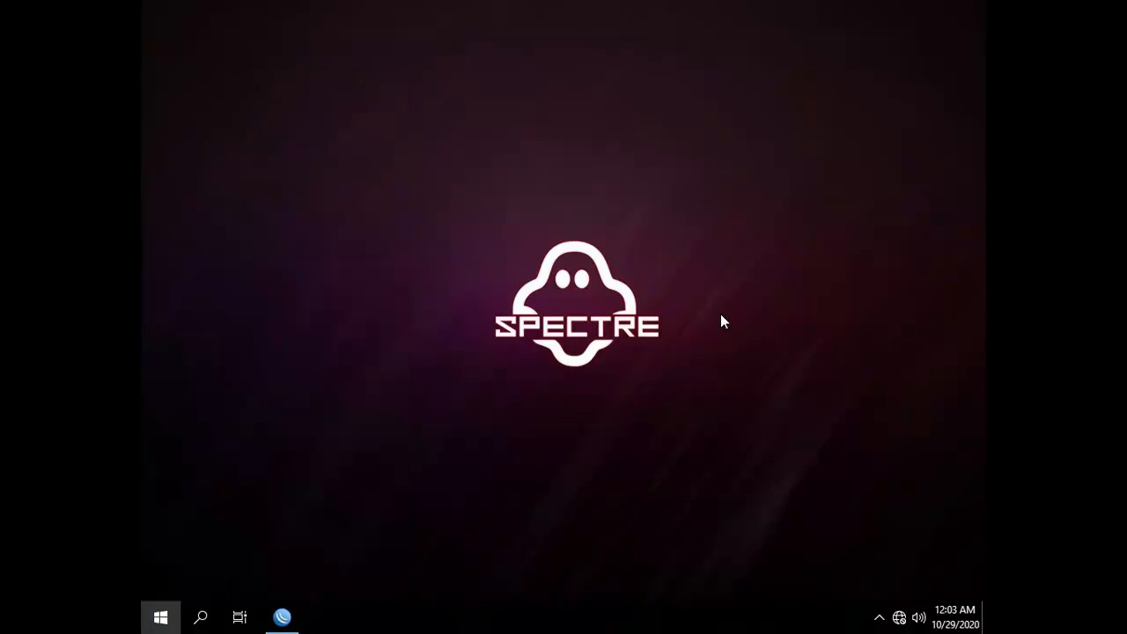
{"action": "type", "text": "man"}
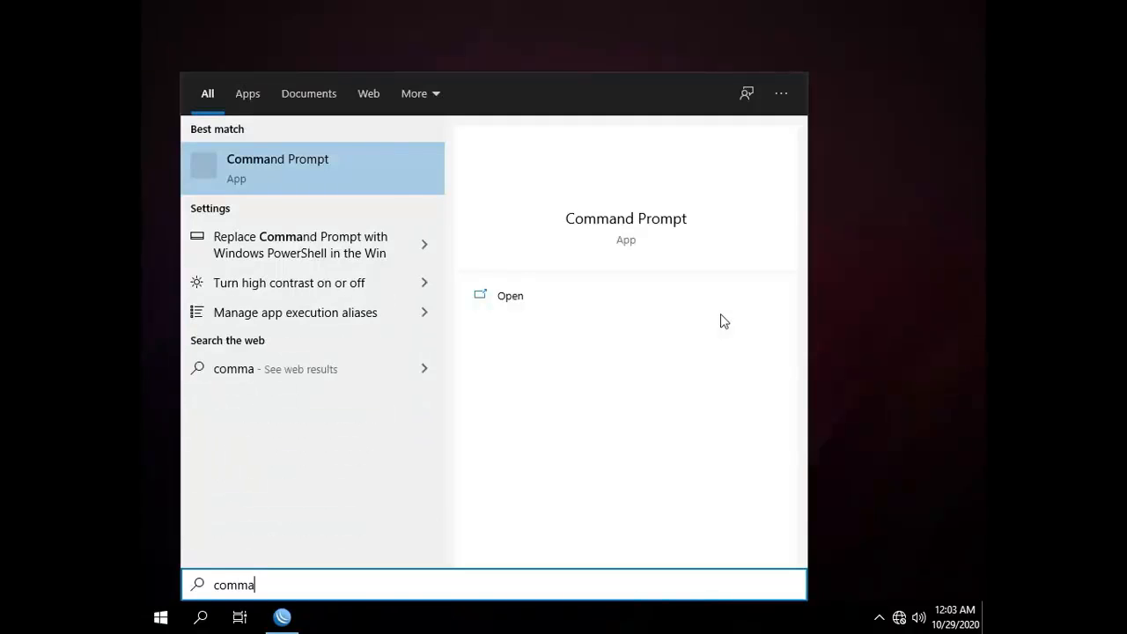
{"action": "key", "text": "Return"}
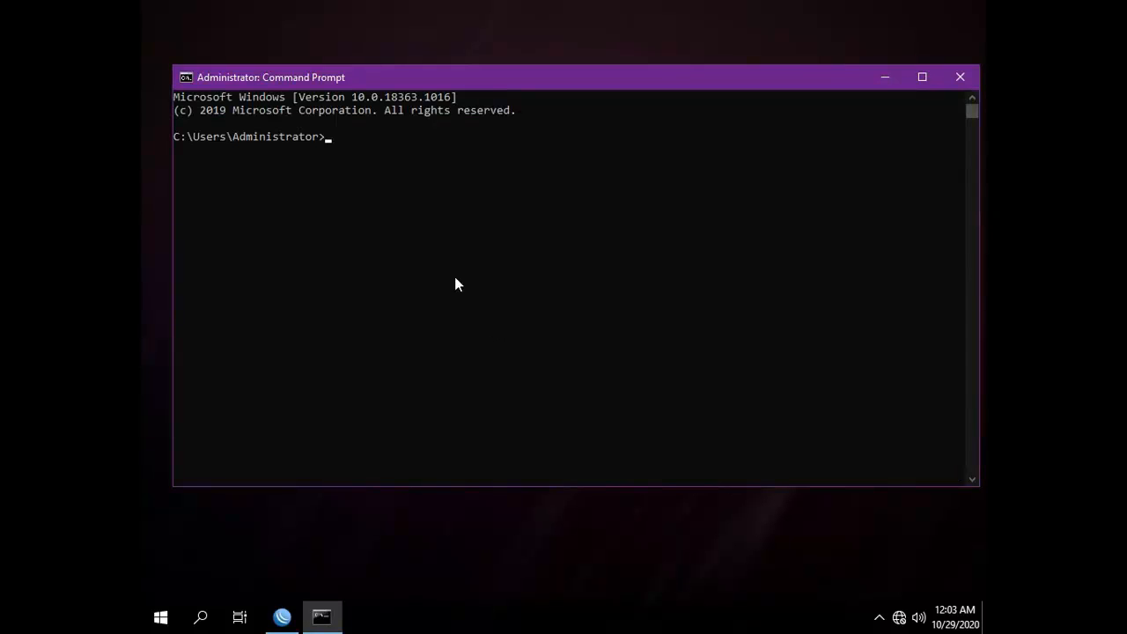
{"action": "type", "text": "ping 192.168.1.2"}
{"action": "key", "text": "Return"}
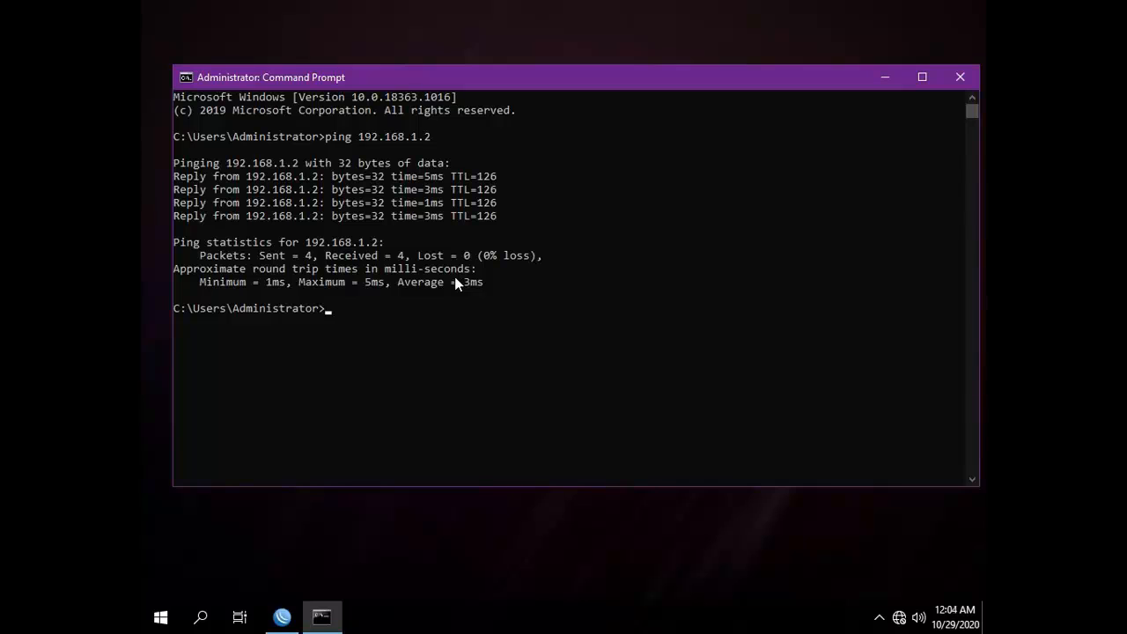
{"action": "left_click", "coordinate": [961, 78]}
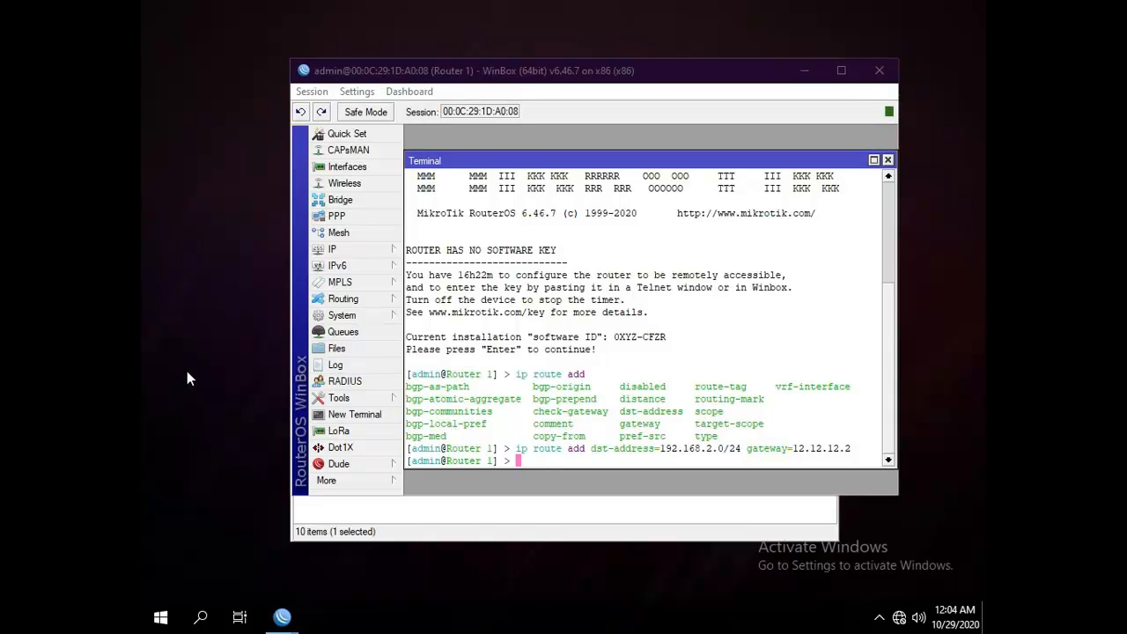
Open Command Prompt on the Router 1 client, ping 192.168.2.2 and close the prompt once the ping finishes.
{"action": "key", "text": "super"}
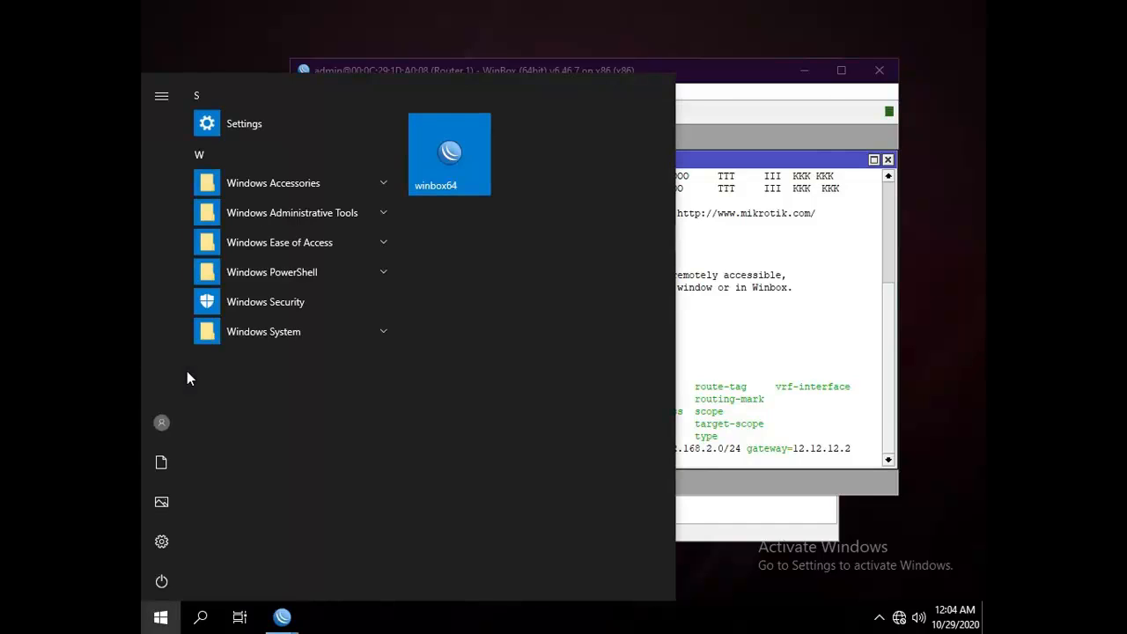
{"action": "type", "text": "comma"}
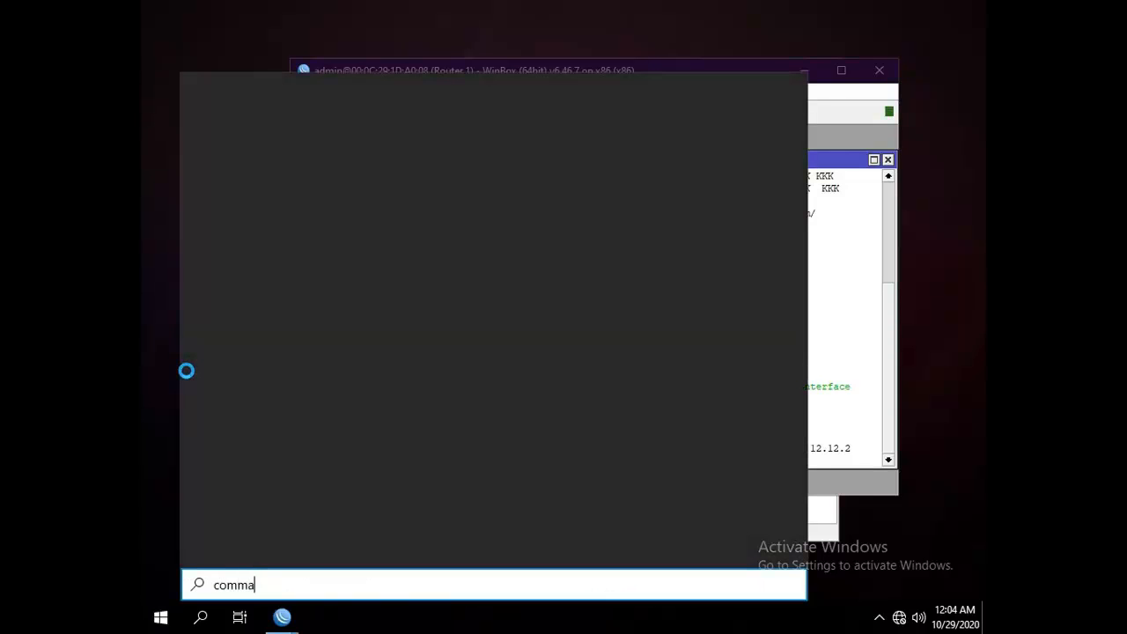
{"action": "type", "text": "nd"}
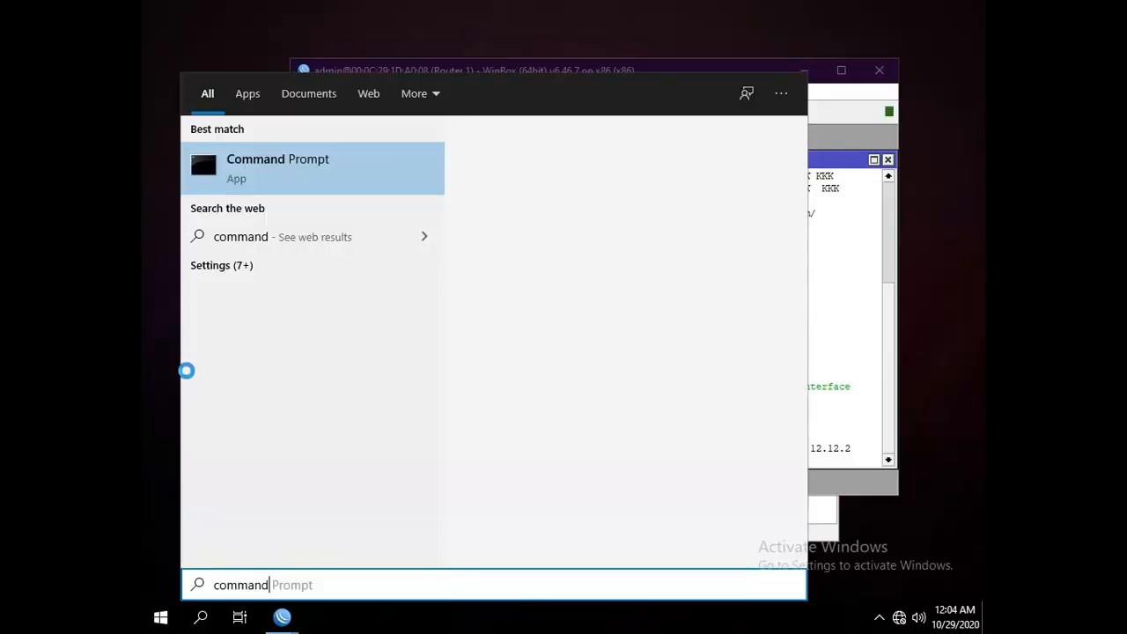
{"action": "key", "text": "Return"}
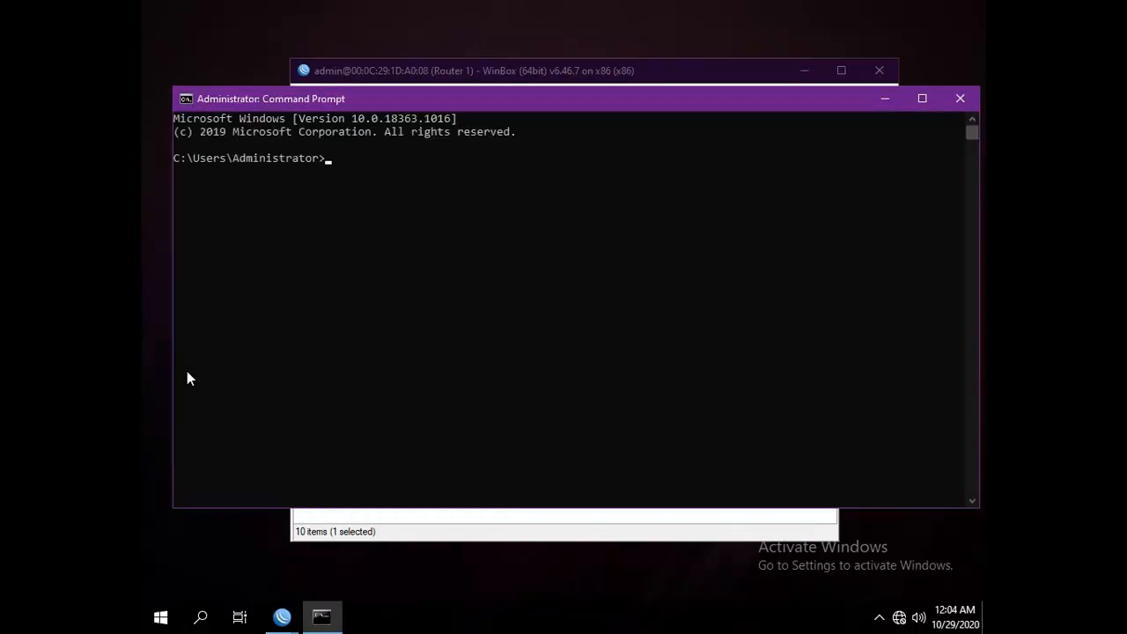
{"action": "type", "text": "ping 192.168.2.2"}
{"action": "key", "text": "Return"}
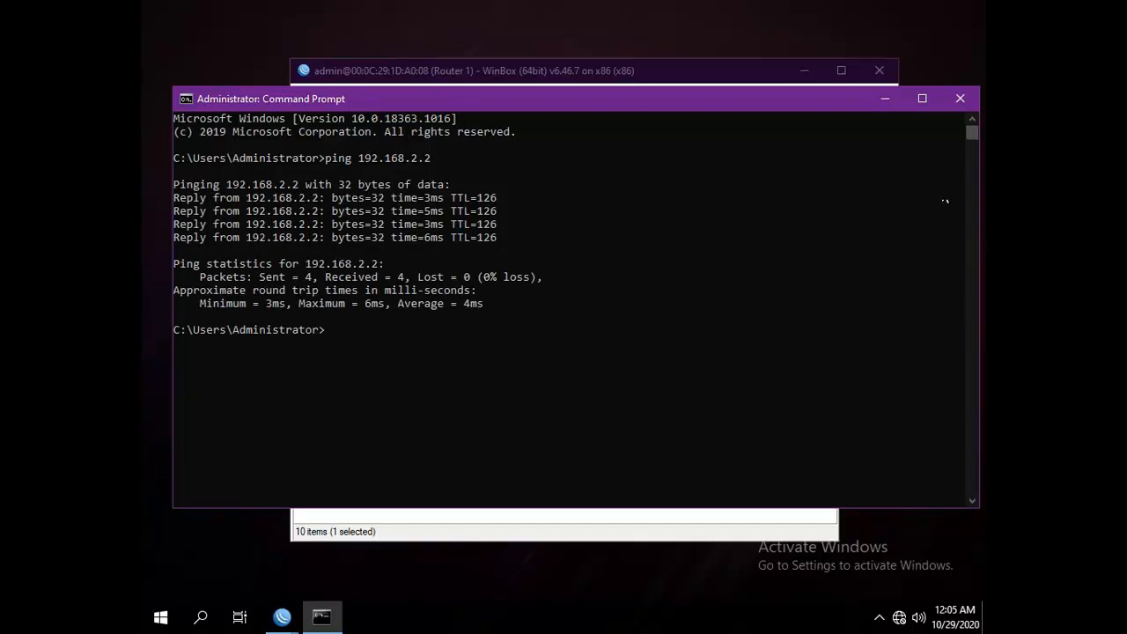
{"action": "left_click", "coordinate": [974, 102]}
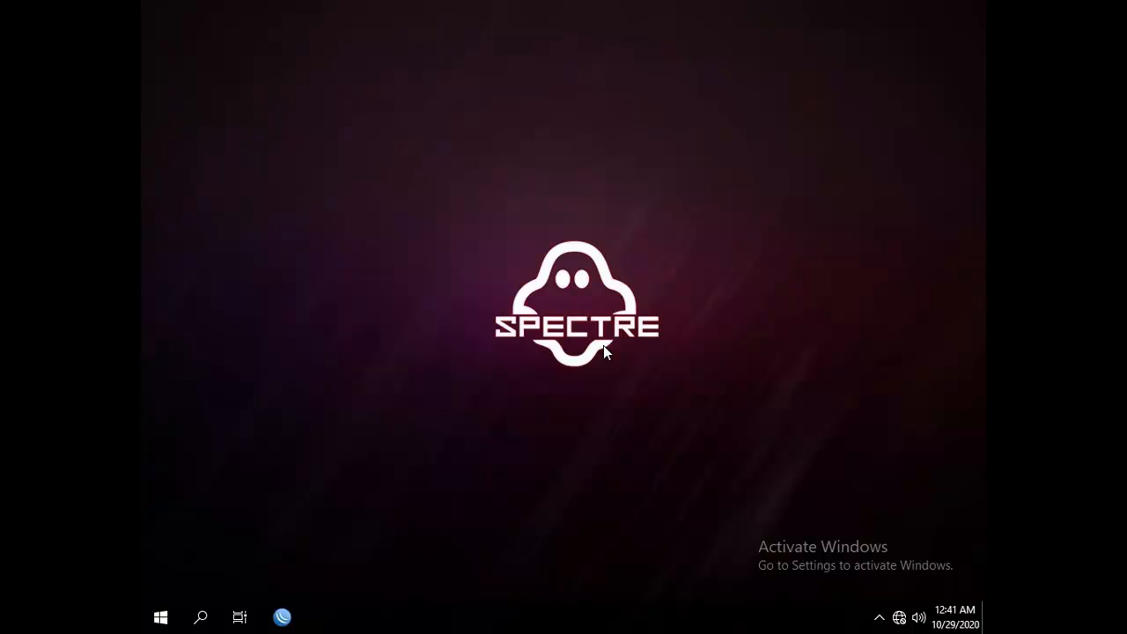
Launch WinBox, connect to Router 1 at 00:0C:29:1D:A0:EA as admin, close its terminal and maximize the session window.
{"action": "left_click", "coordinate": [286, 613]}
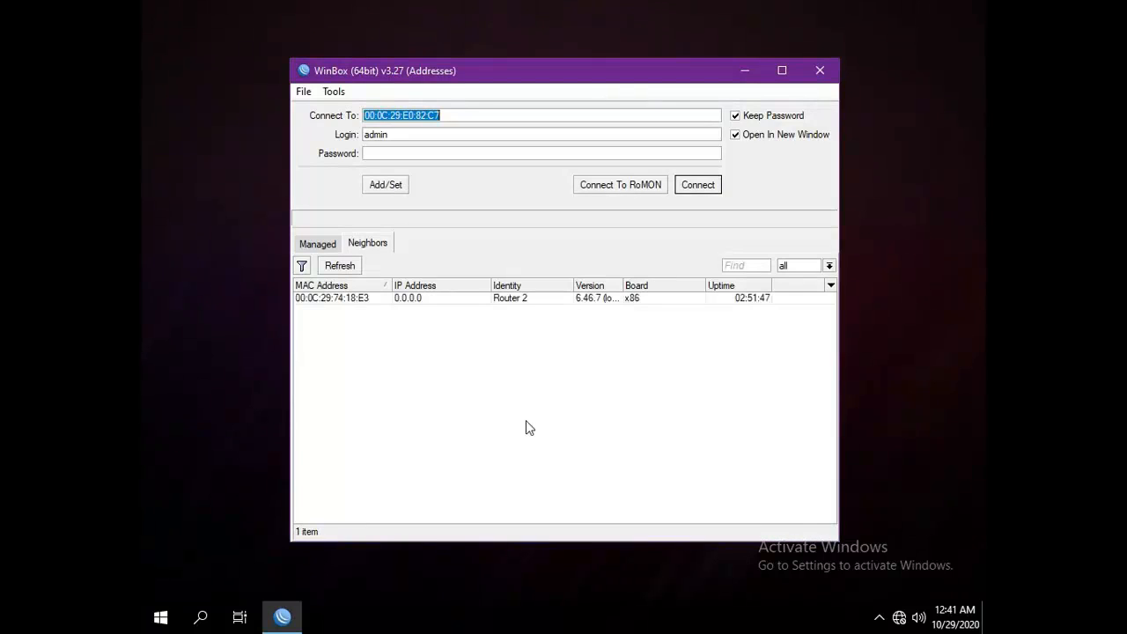
{"action": "left_click", "coordinate": [363, 299]}
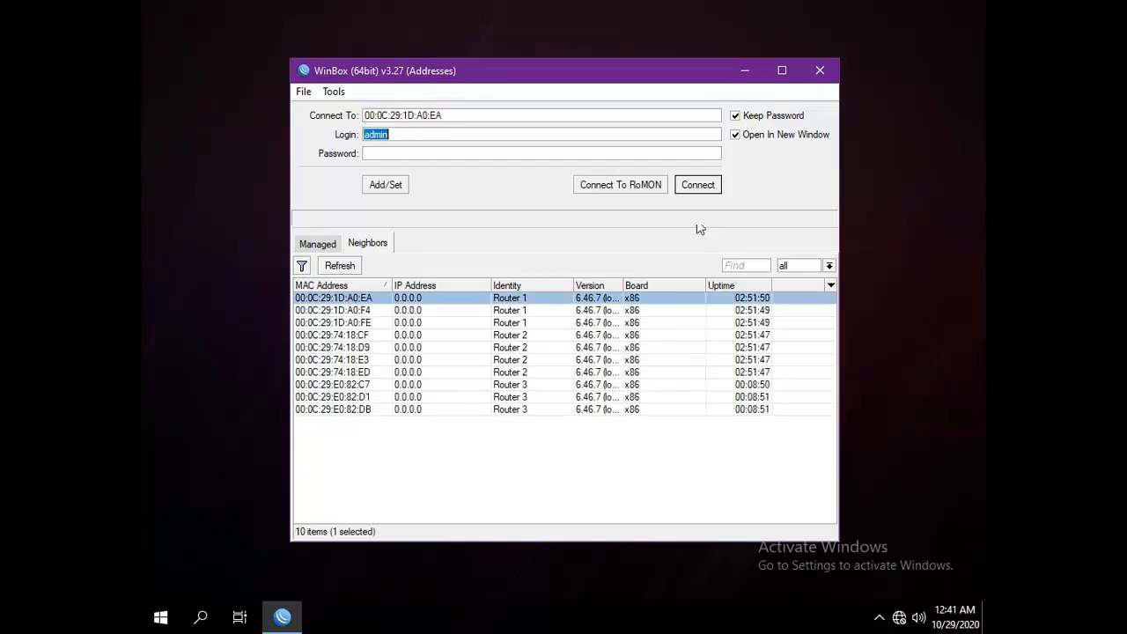
{"action": "left_click", "coordinate": [694, 186]}
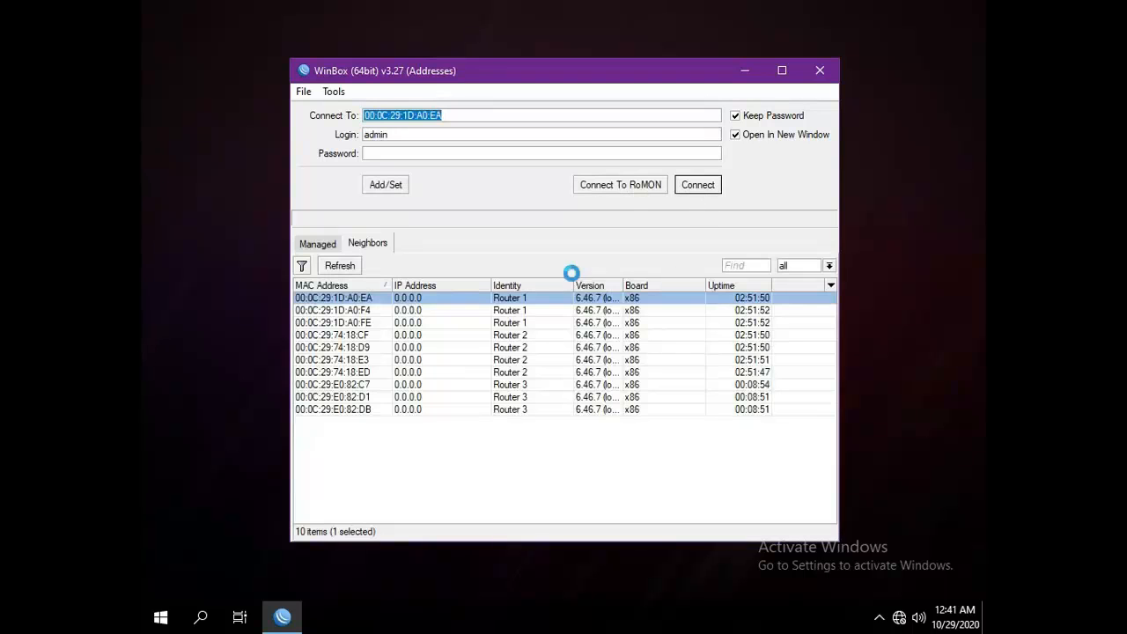
{"action": "left_click", "coordinate": [845, 455]}
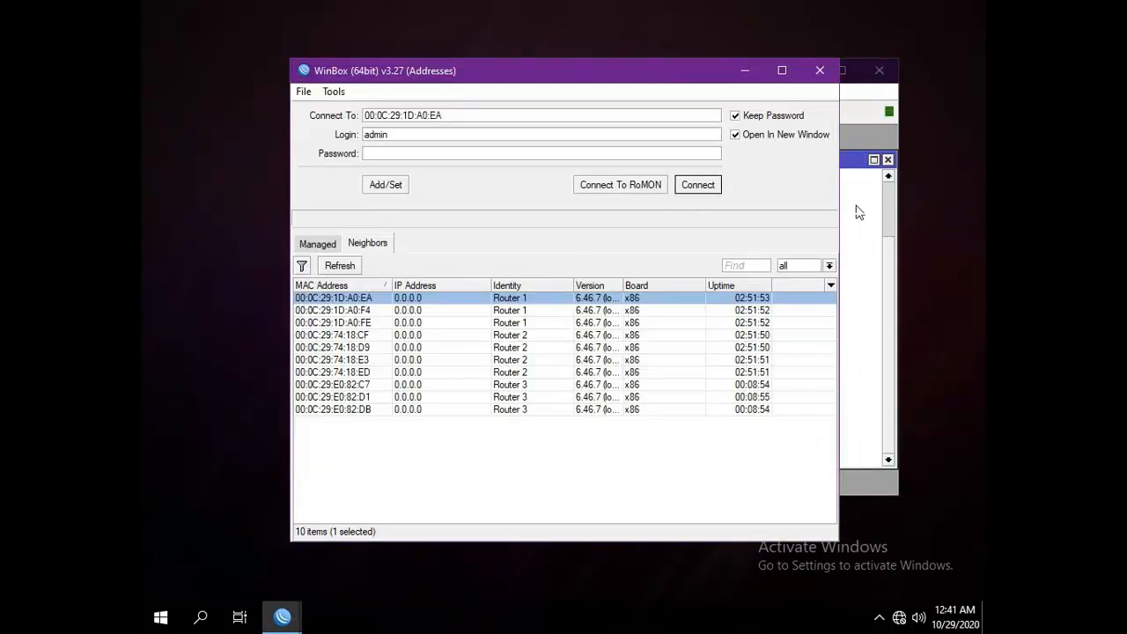
{"action": "left_click", "coordinate": [855, 212]}
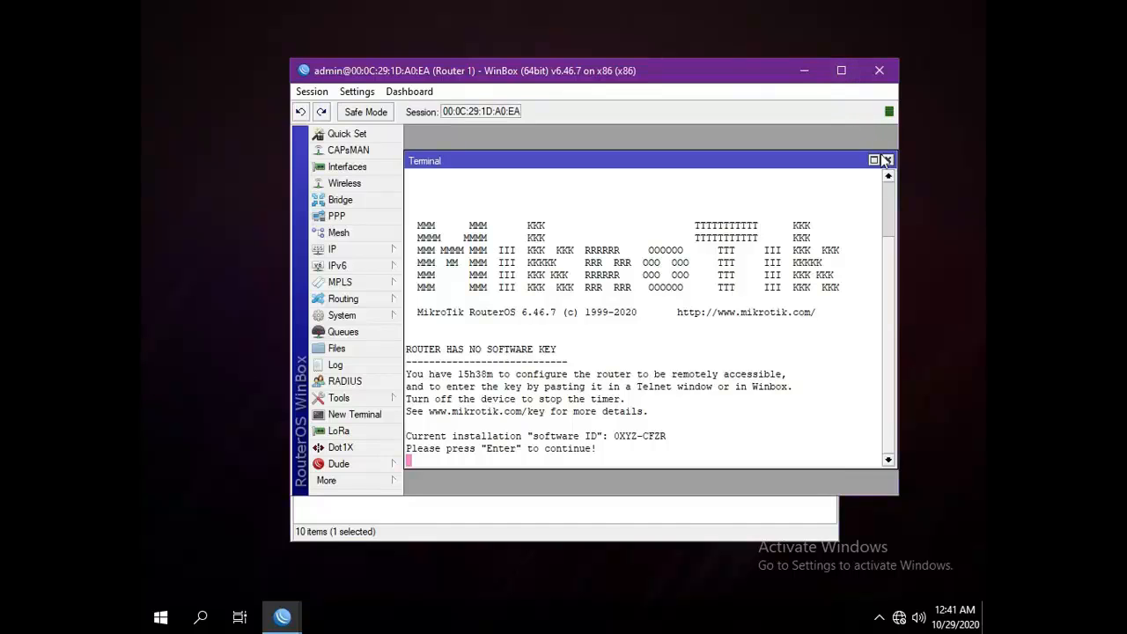
{"action": "left_click", "coordinate": [887, 160]}
{"action": "left_click", "coordinate": [840, 70]}
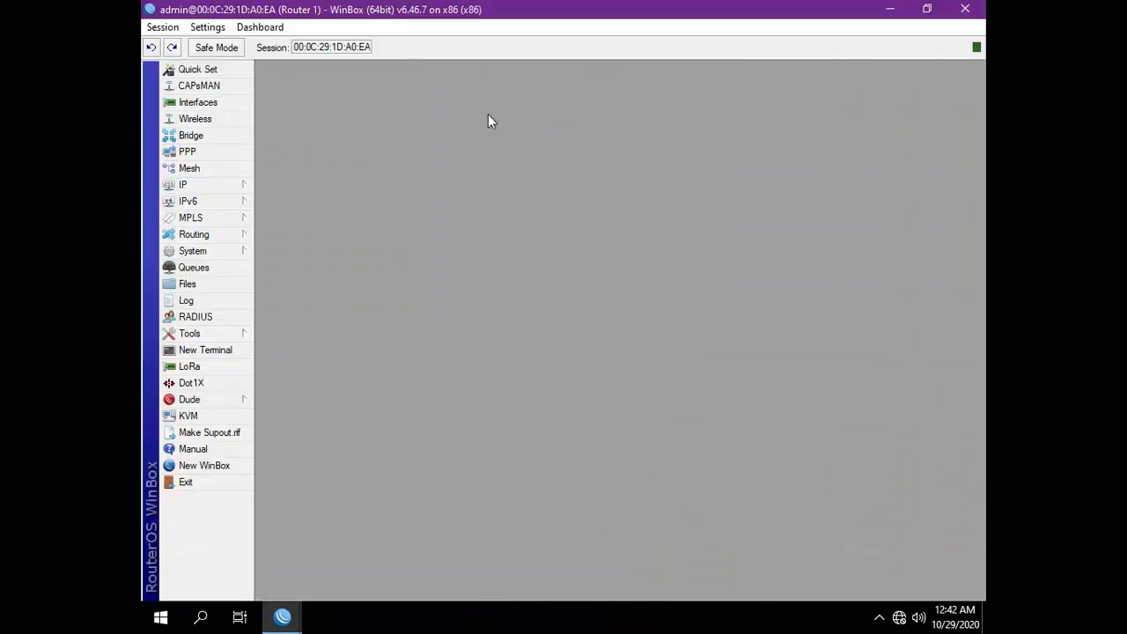
Open Router 1's IP address list and add the address 10.10.10.1/24 on interface ether2.
{"action": "left_click", "coordinate": [225, 187]}
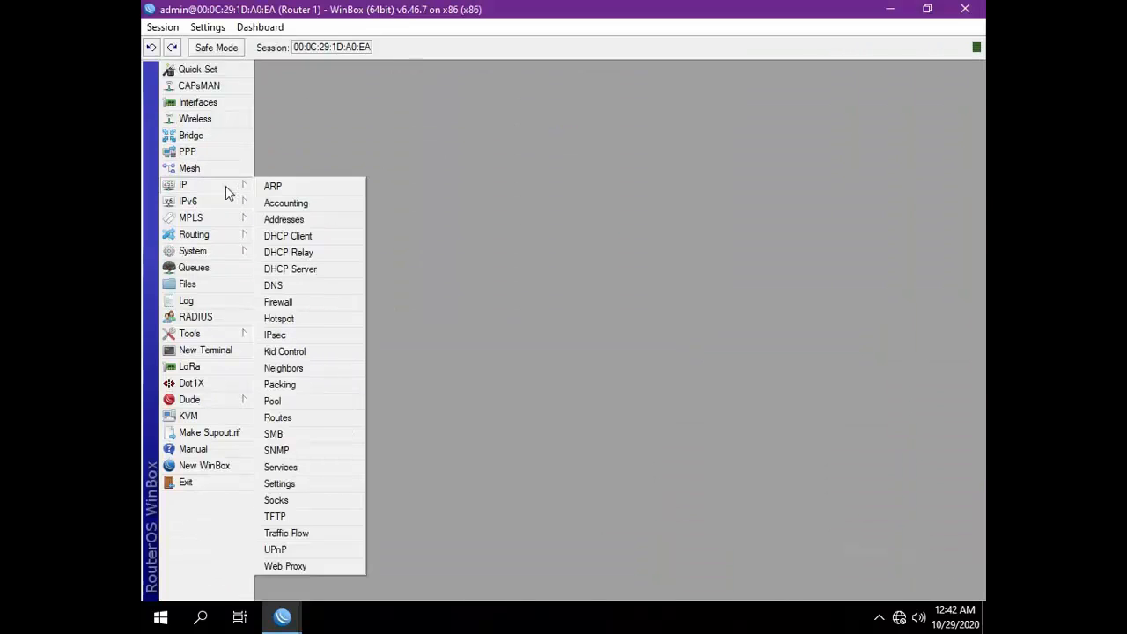
{"action": "left_click", "coordinate": [308, 223]}
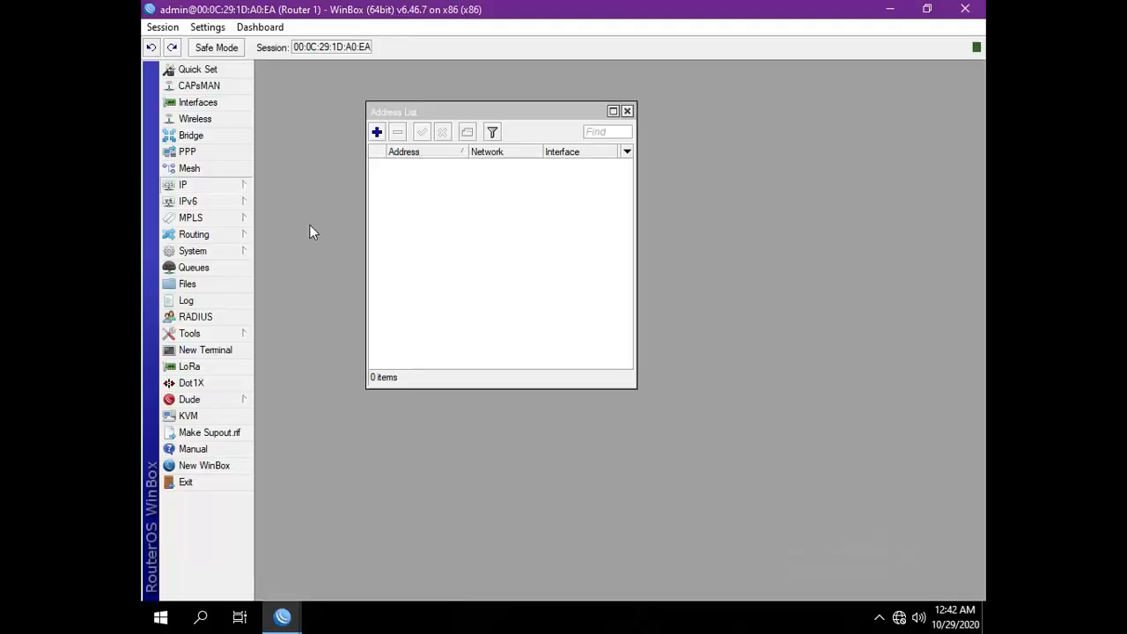
{"action": "left_click", "coordinate": [377, 132]}
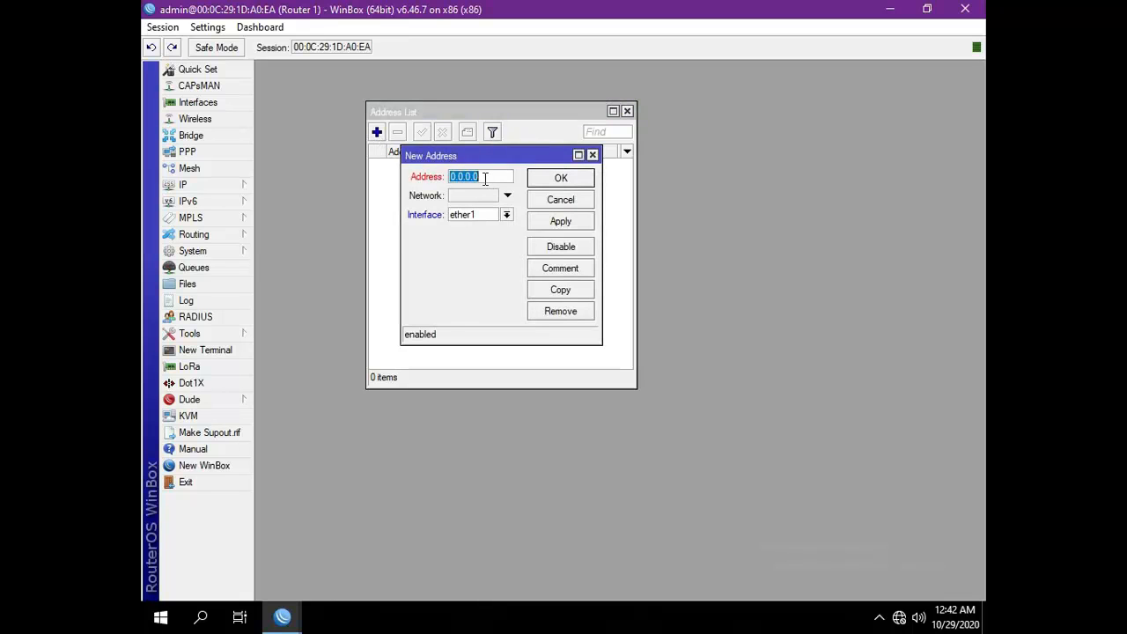
{"action": "type", "text": "10.10.10.1/24"}
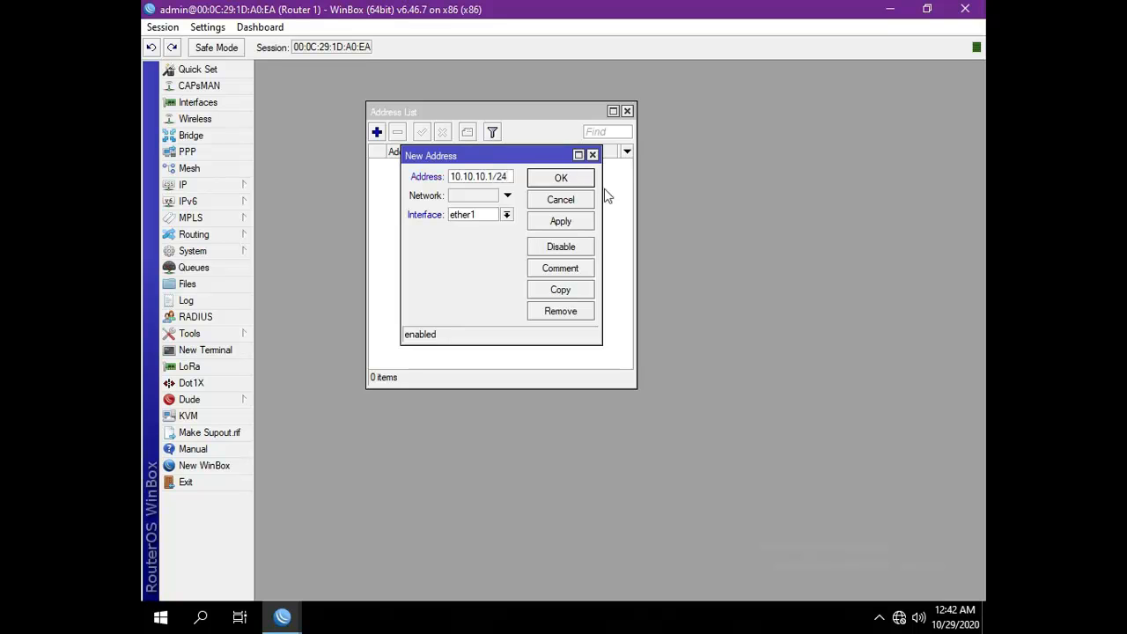
{"action": "left_click", "coordinate": [463, 216]}
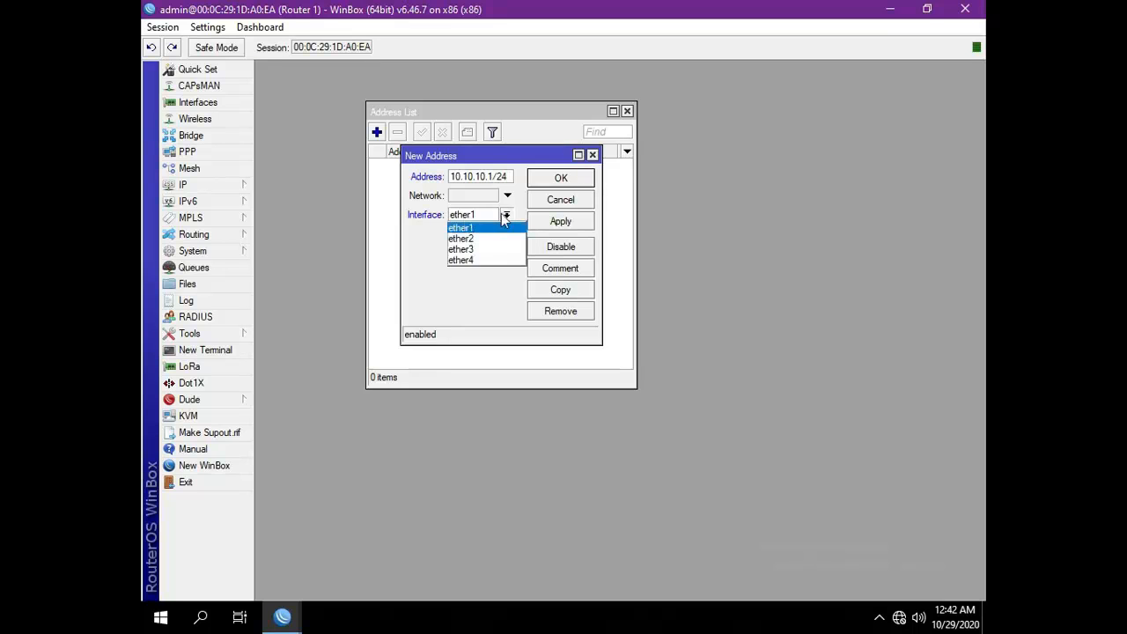
{"action": "left_click", "coordinate": [471, 239]}
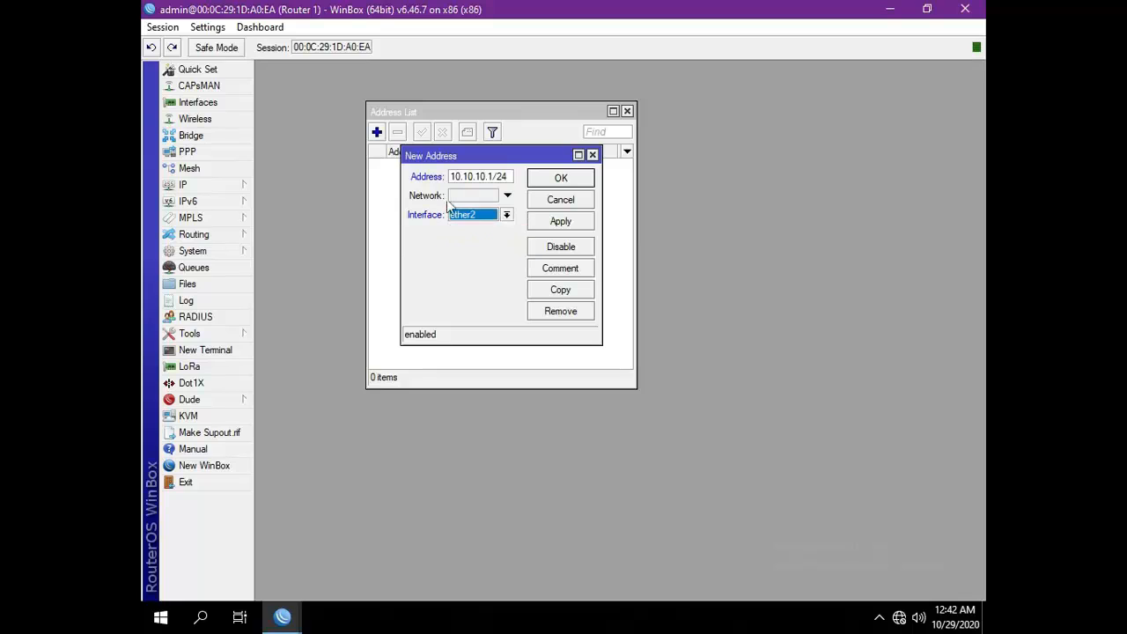
{"action": "left_click", "coordinate": [543, 180]}
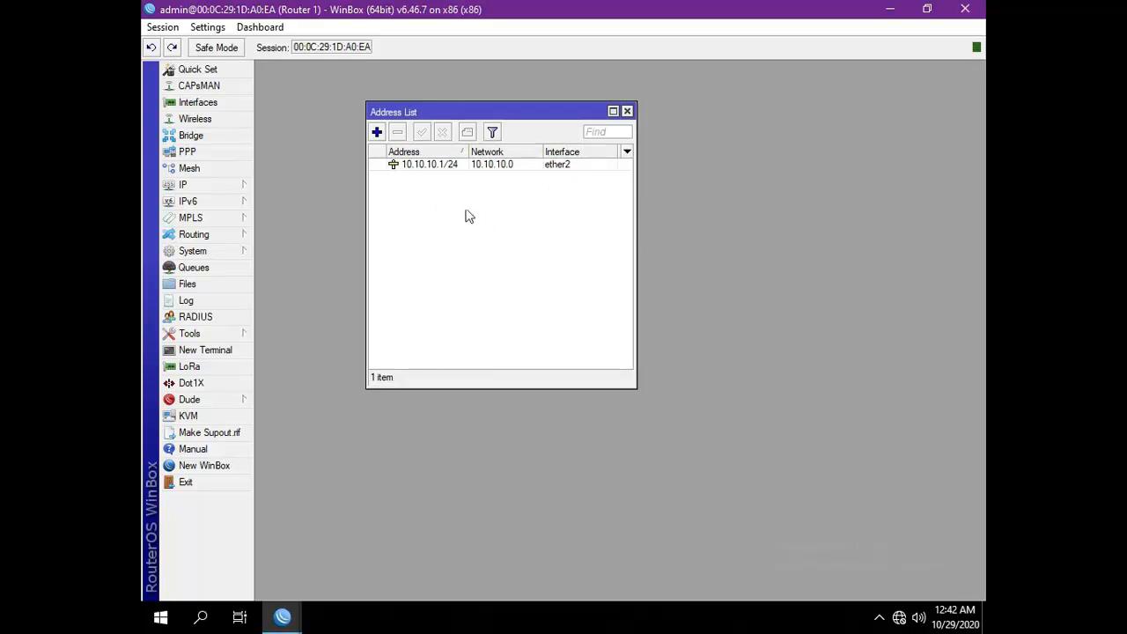
Add the address 192.168.1.1/24 on interface ether3 of Router 1.
{"action": "left_click", "coordinate": [376, 133]}
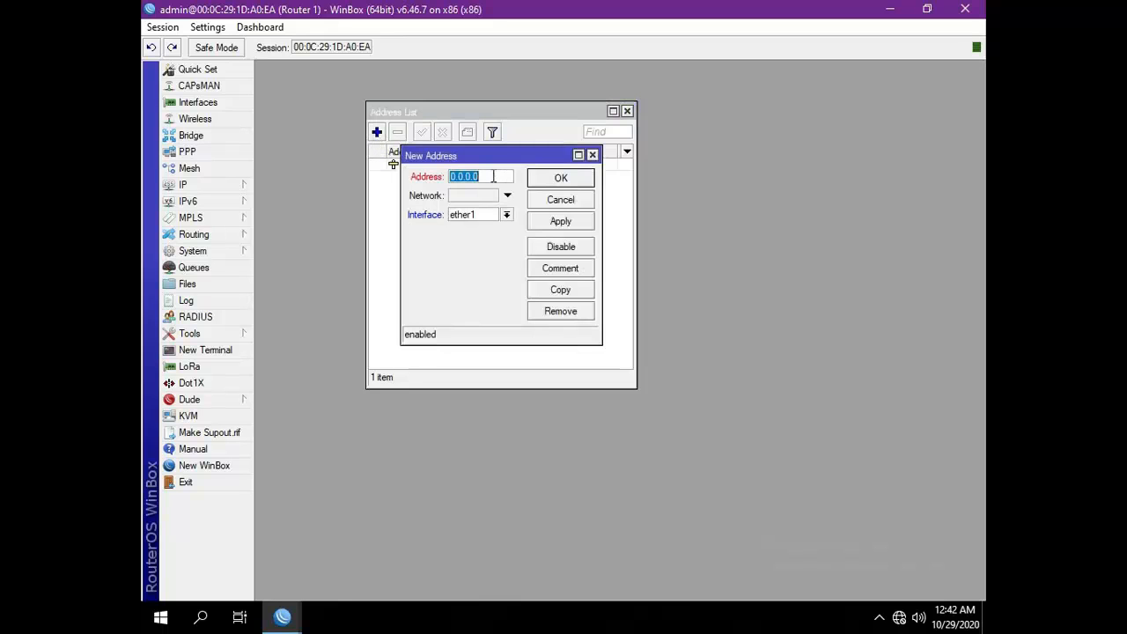
{"action": "type", "text": "192.168.1.1/"}
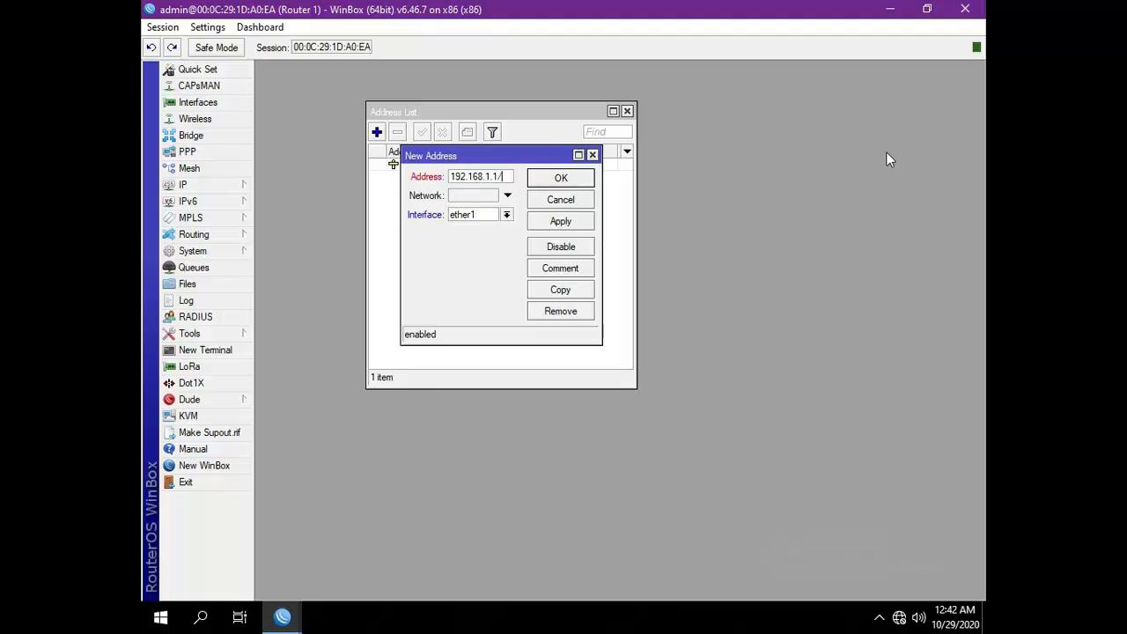
{"action": "type", "text": "24"}
{"action": "left_click", "coordinate": [474, 213]}
{"action": "left_click", "coordinate": [474, 249]}
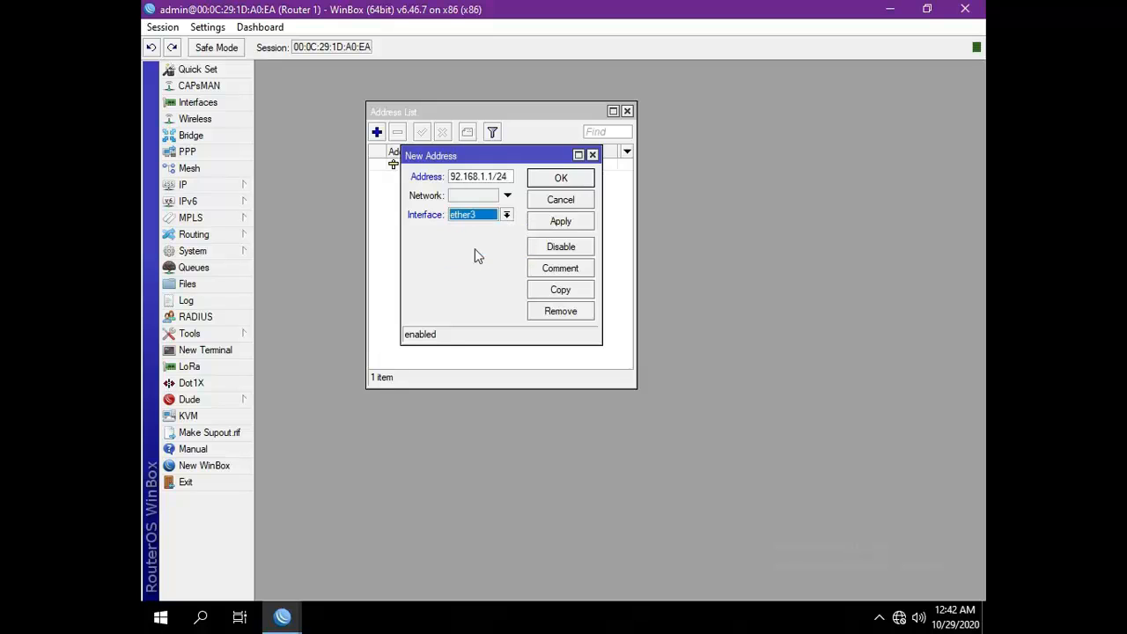
{"action": "left_click", "coordinate": [551, 179]}
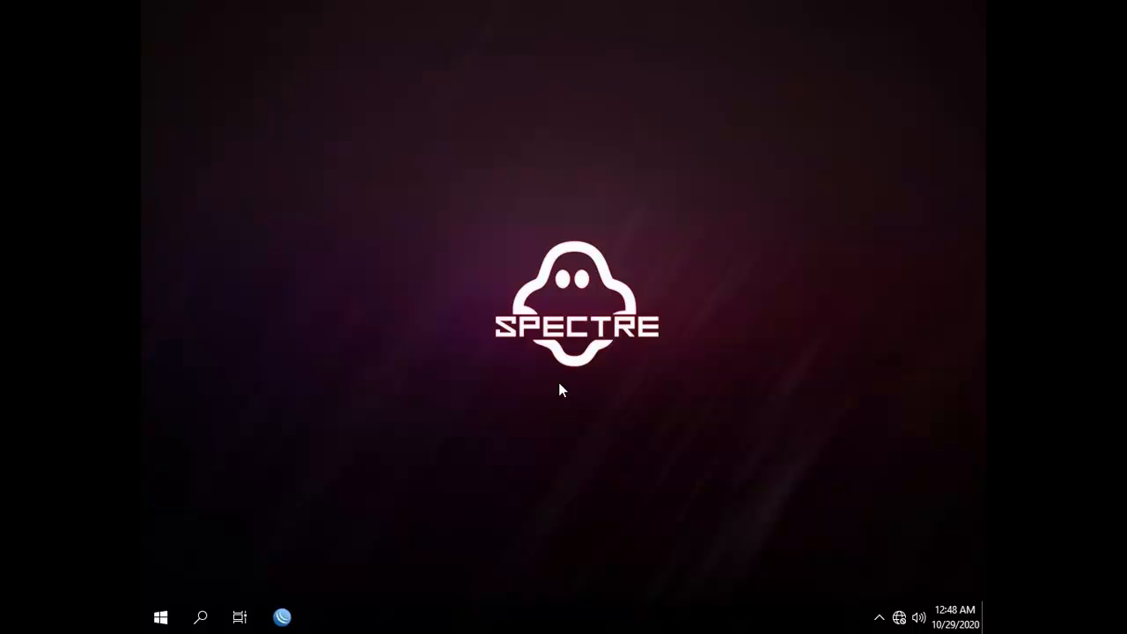
Launch WinBox, connect to Router 2 at 00:0C:29:74:18:CF as admin, dismiss the licence notice and maximize the session window.
{"action": "left_click", "coordinate": [283, 619]}
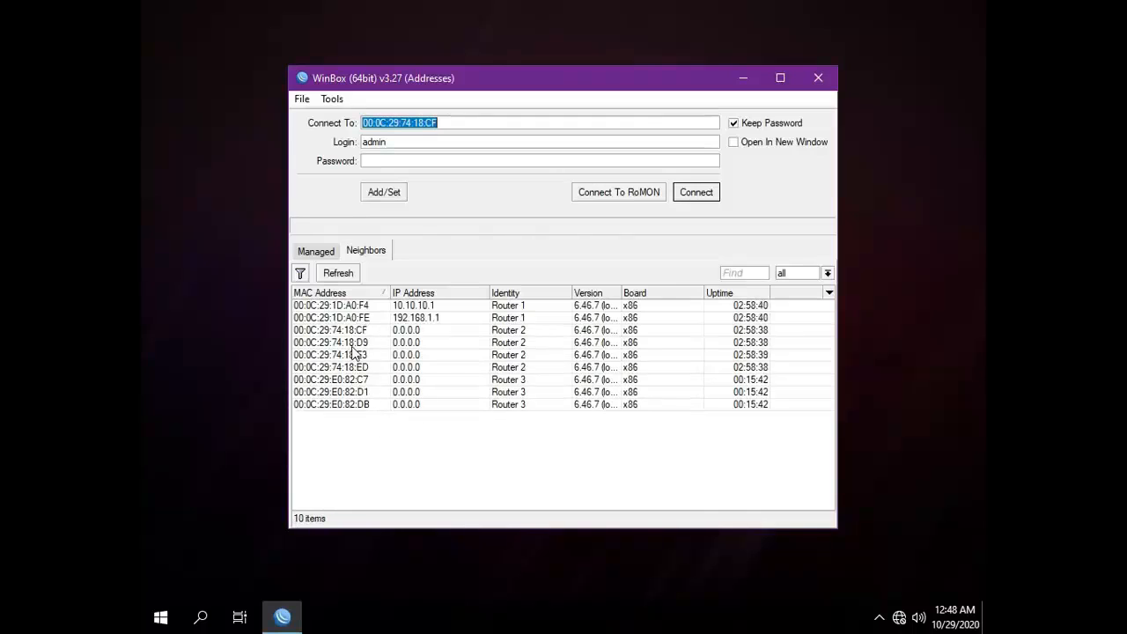
{"action": "left_click", "coordinate": [379, 342]}
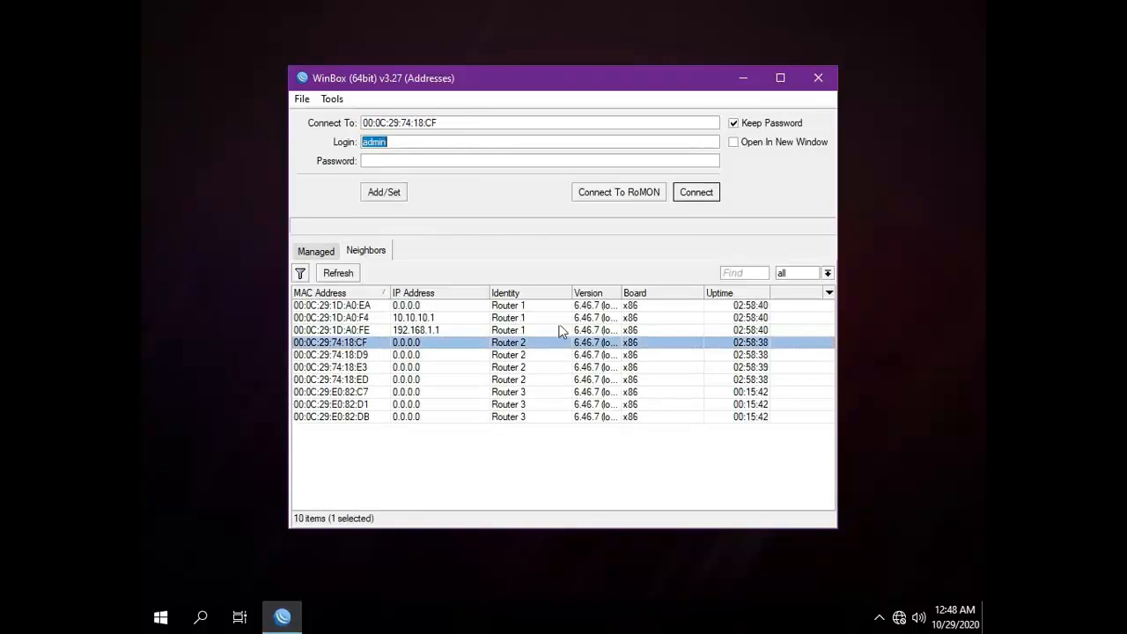
{"action": "left_click", "coordinate": [698, 198]}
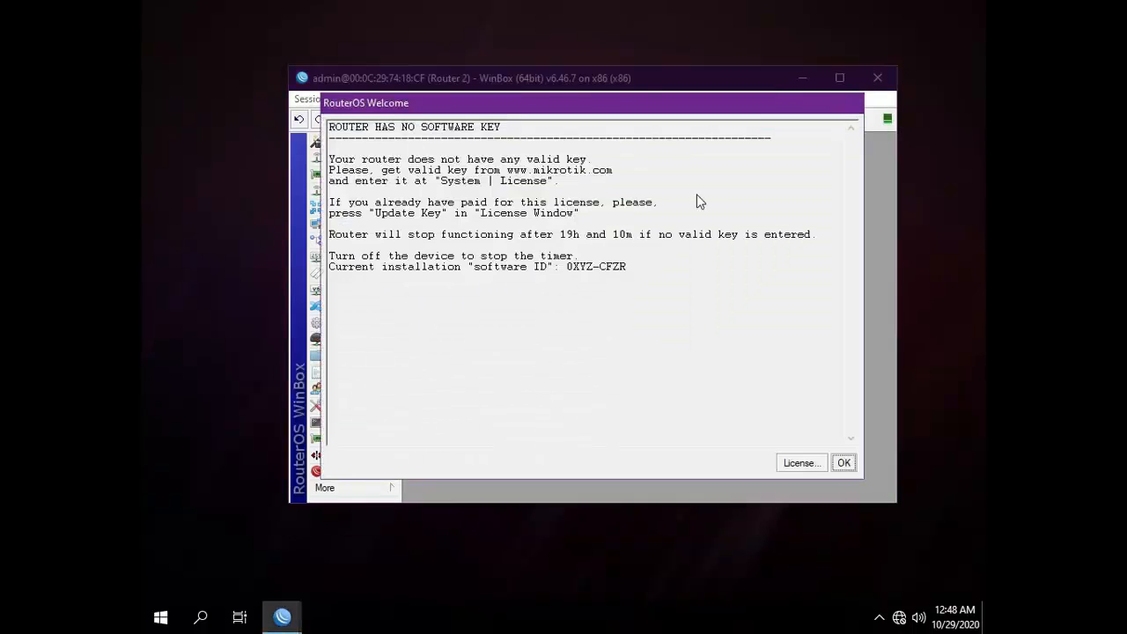
{"action": "left_click", "coordinate": [845, 464]}
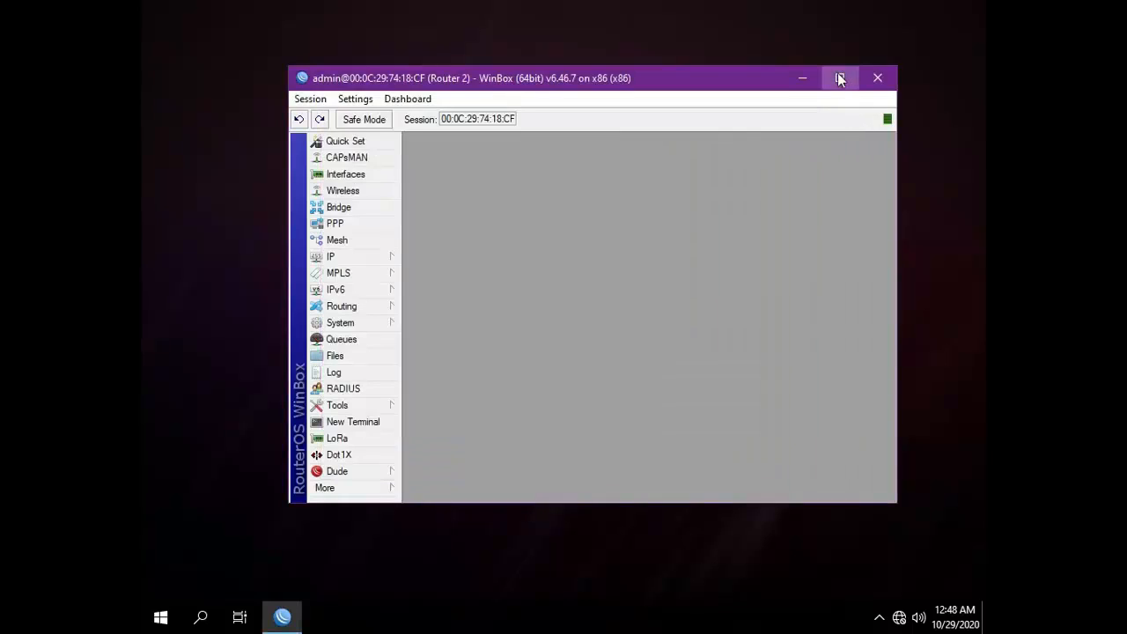
{"action": "left_click", "coordinate": [839, 76]}
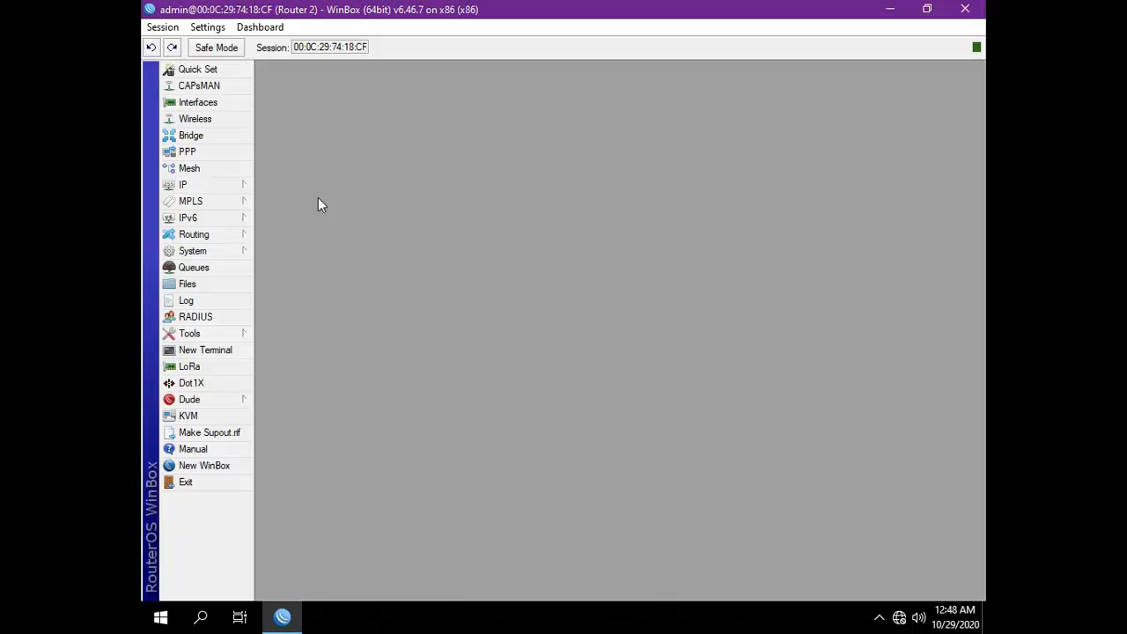
Open Router 2's IP address list and add the address 10.10.10.2/24 on interface ether2.
{"action": "left_click", "coordinate": [238, 186]}
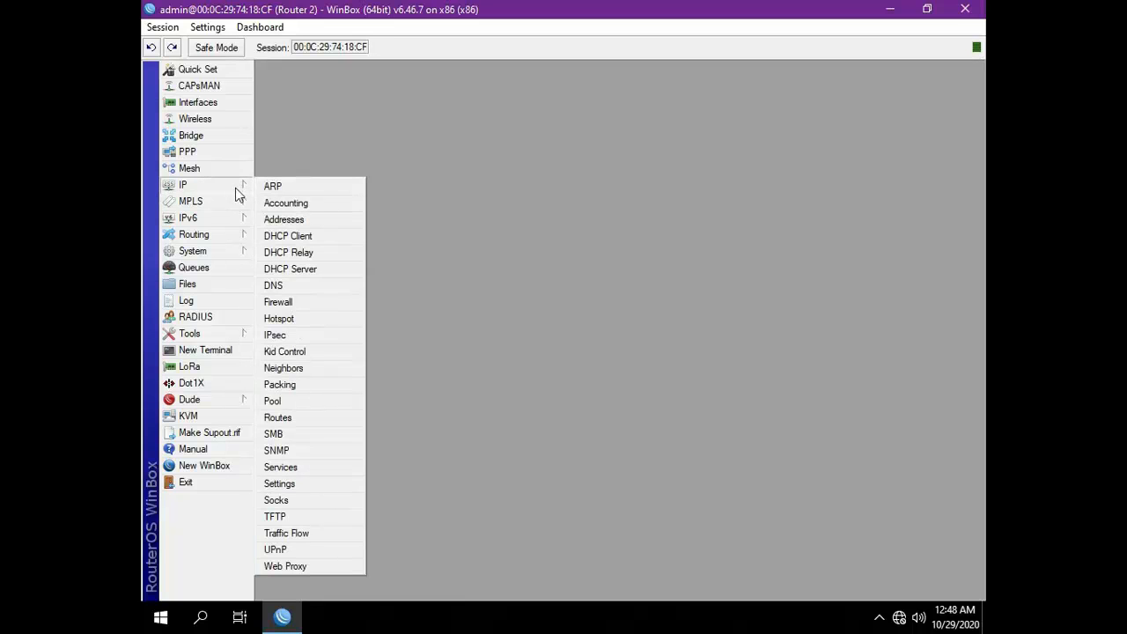
{"action": "left_click", "coordinate": [300, 220]}
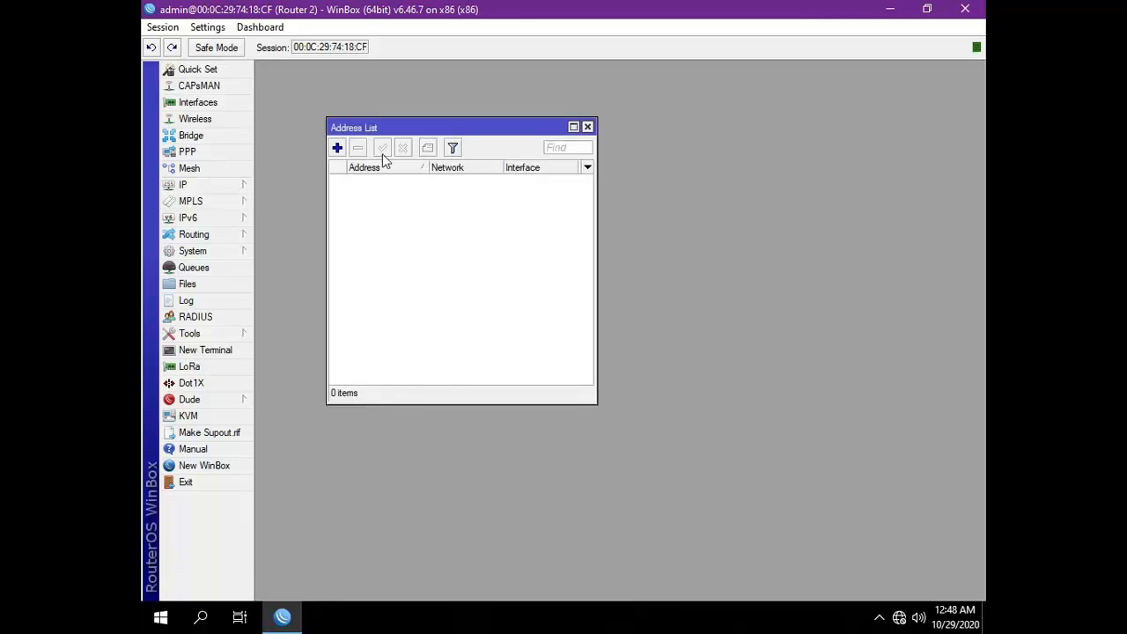
{"action": "left_click", "coordinate": [337, 147]}
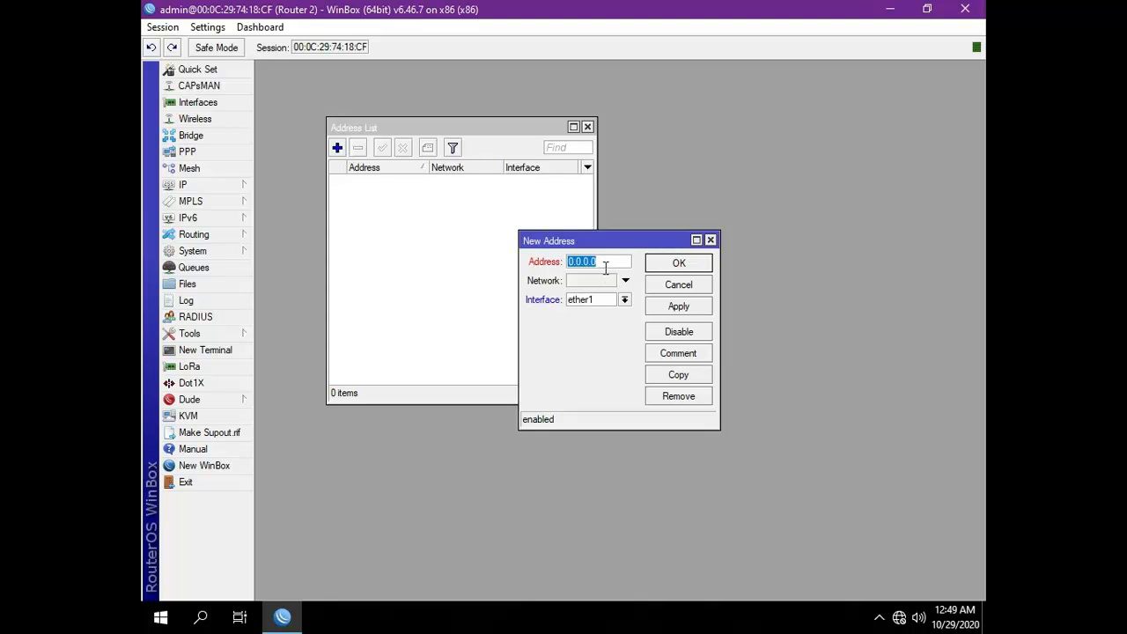
{"action": "type", "text": "10.10.10.2/24"}
{"action": "left_click", "coordinate": [601, 303]}
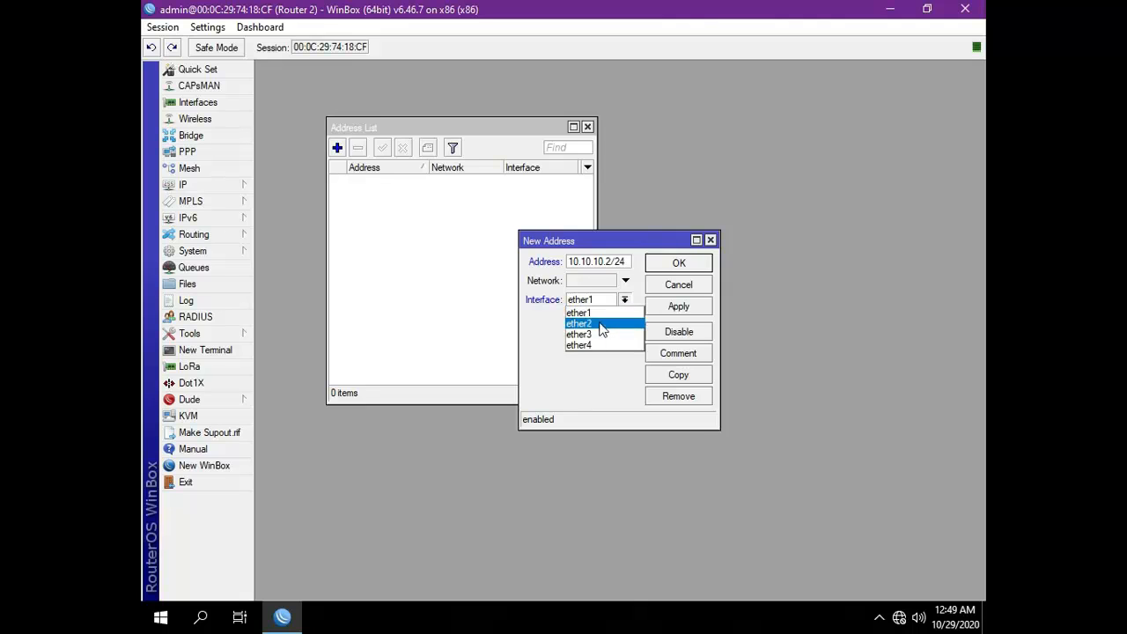
{"action": "left_click", "coordinate": [602, 326]}
{"action": "left_click", "coordinate": [658, 263]}
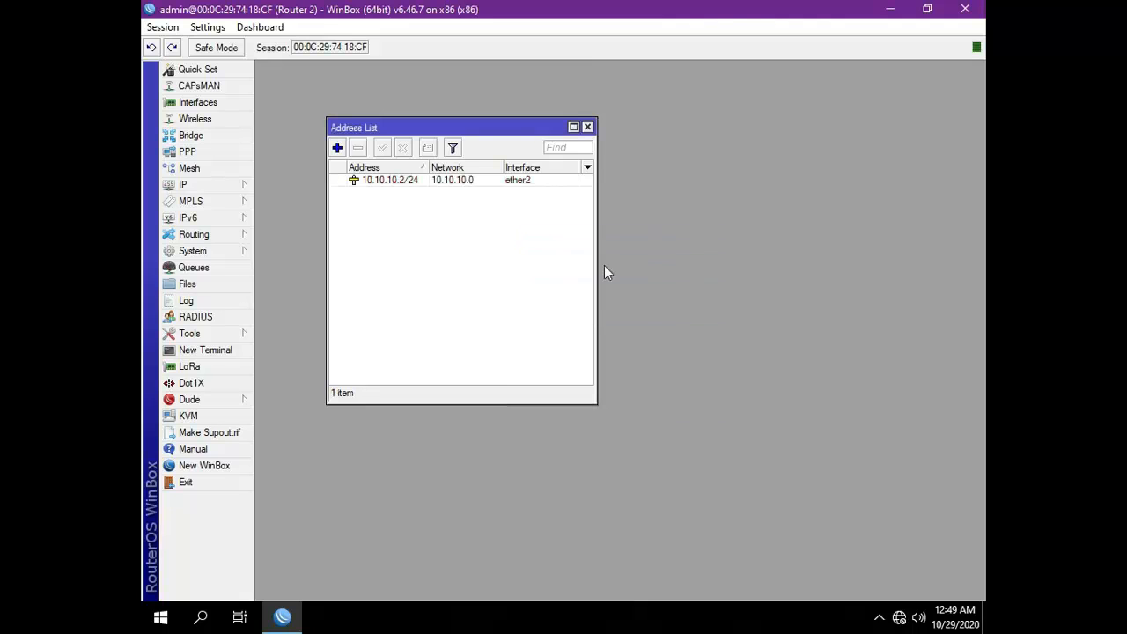
Add the address 12.12.12.1/24 on interface ether3 of Router 2.
{"action": "left_click", "coordinate": [337, 147]}
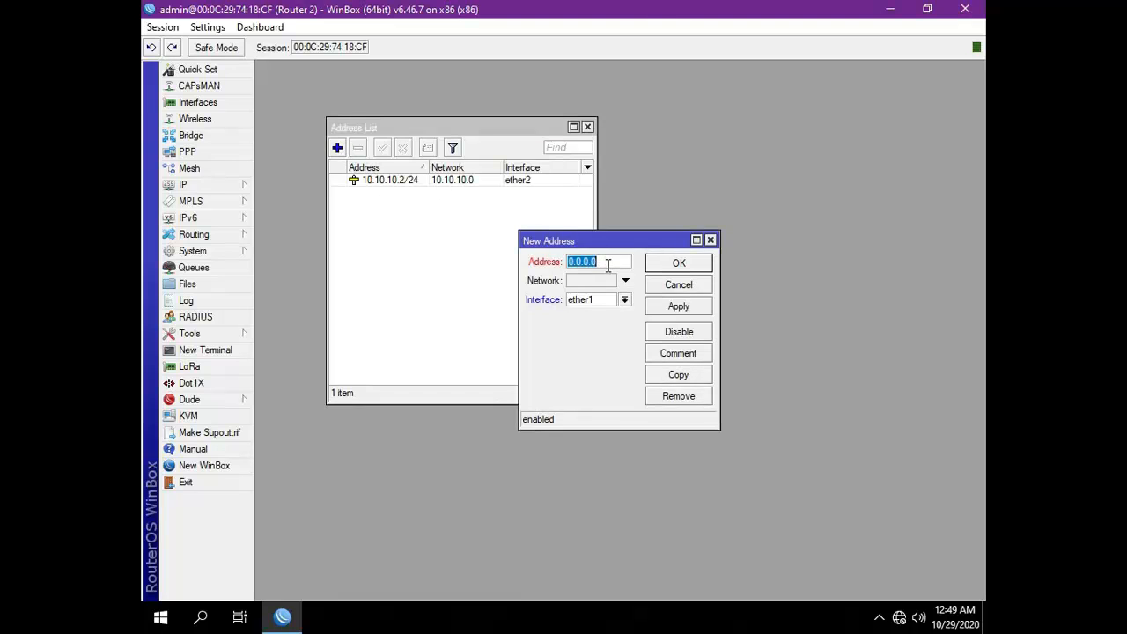
{"action": "type", "text": "12.12.12.1/24"}
{"action": "left_click", "coordinate": [596, 300]}
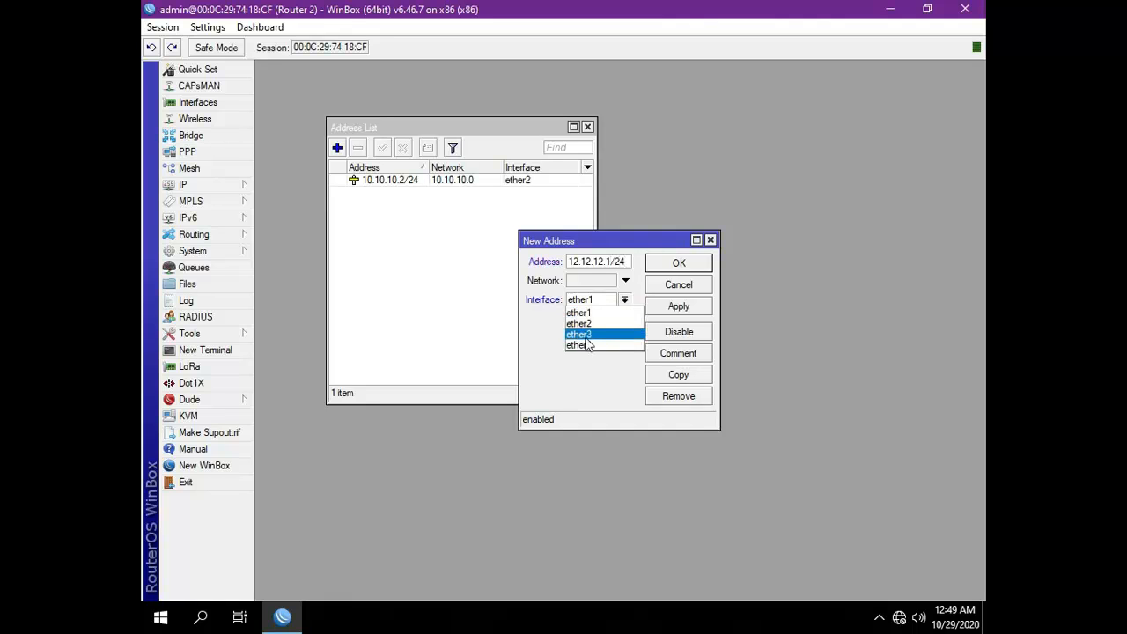
{"action": "left_click", "coordinate": [585, 336]}
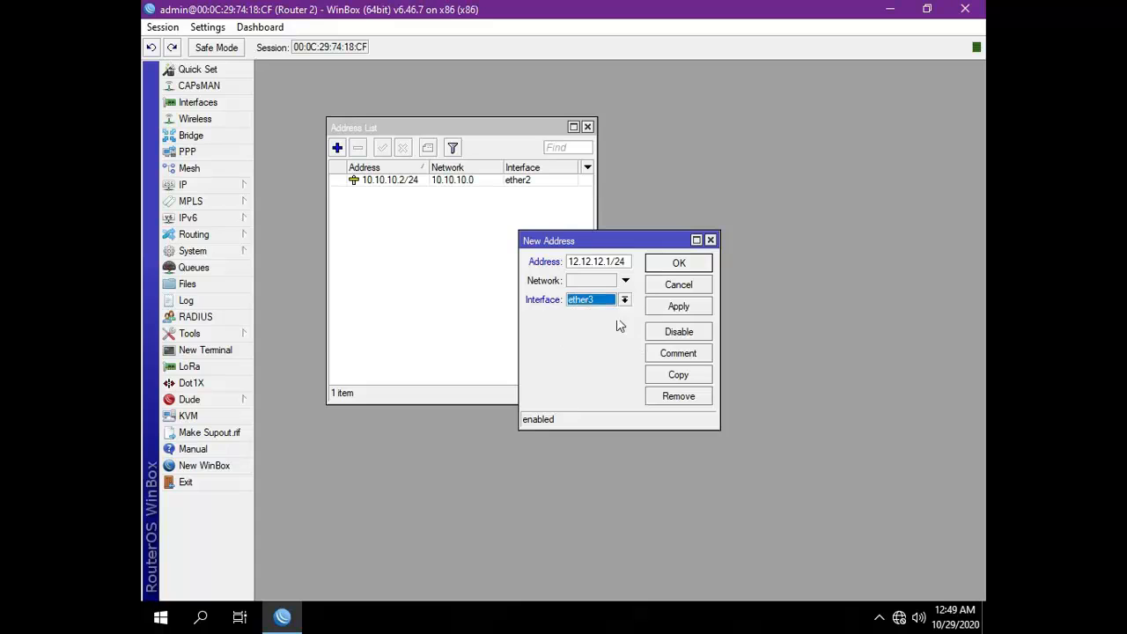
{"action": "left_click", "coordinate": [664, 267]}
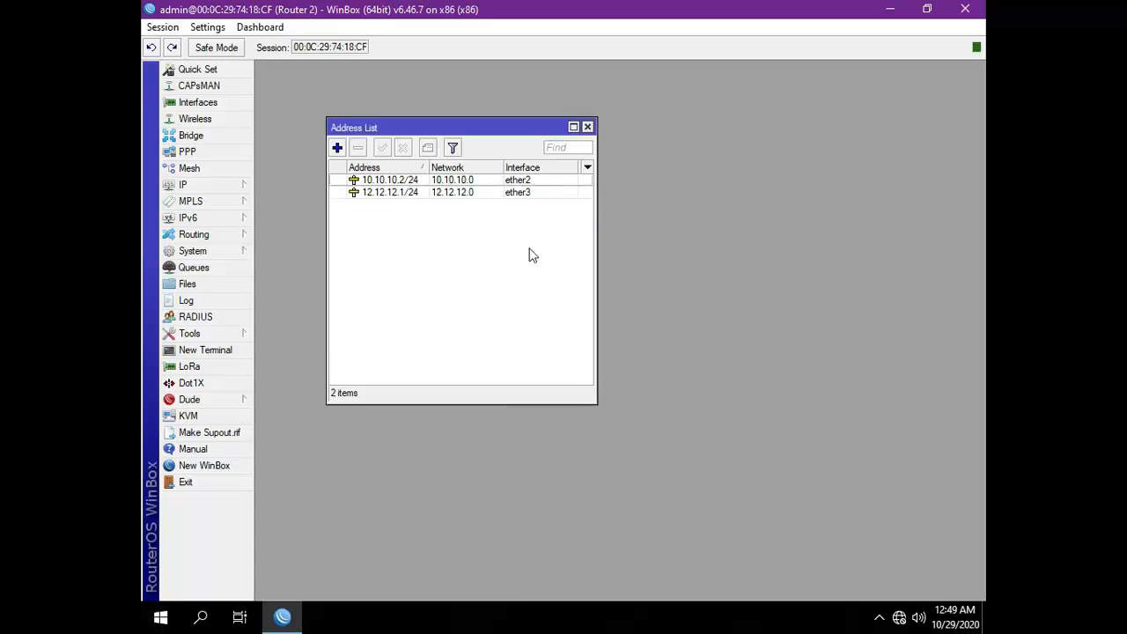
Add the address 192.168.3.1/24 on interface ether4 of Router 2.
{"action": "left_click", "coordinate": [336, 150]}
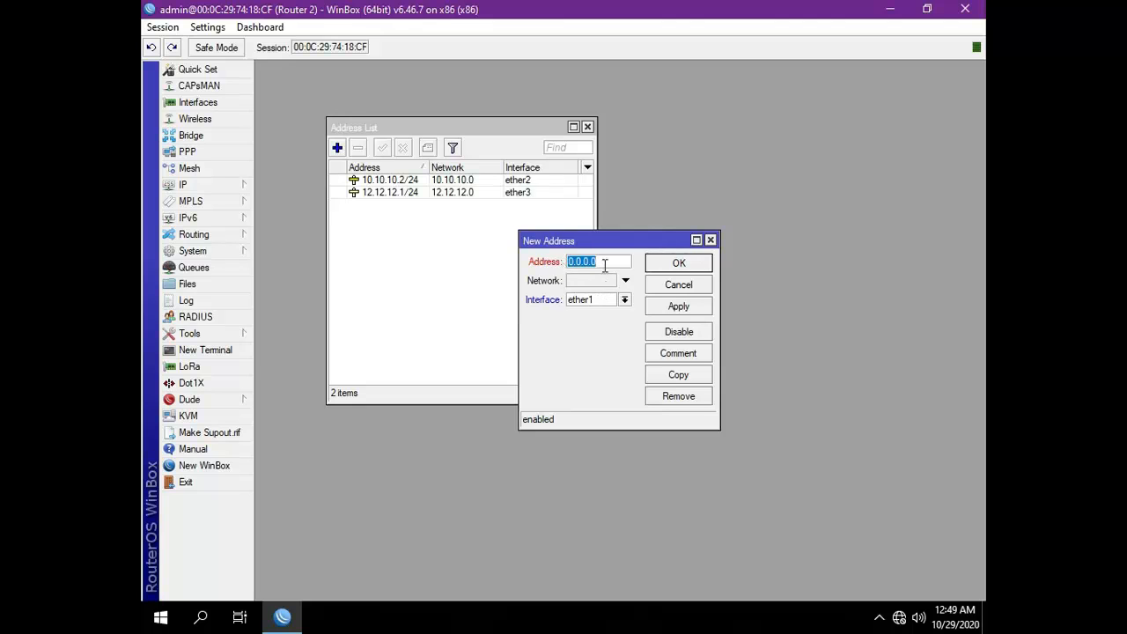
{"action": "type", "text": "192"}
{"action": "type", "text": ".1"}
{"action": "type", "text": "68.3"}
{"action": "type", "text": ".1"}
{"action": "type", "text": "/24"}
{"action": "key", "text": "Tab"}
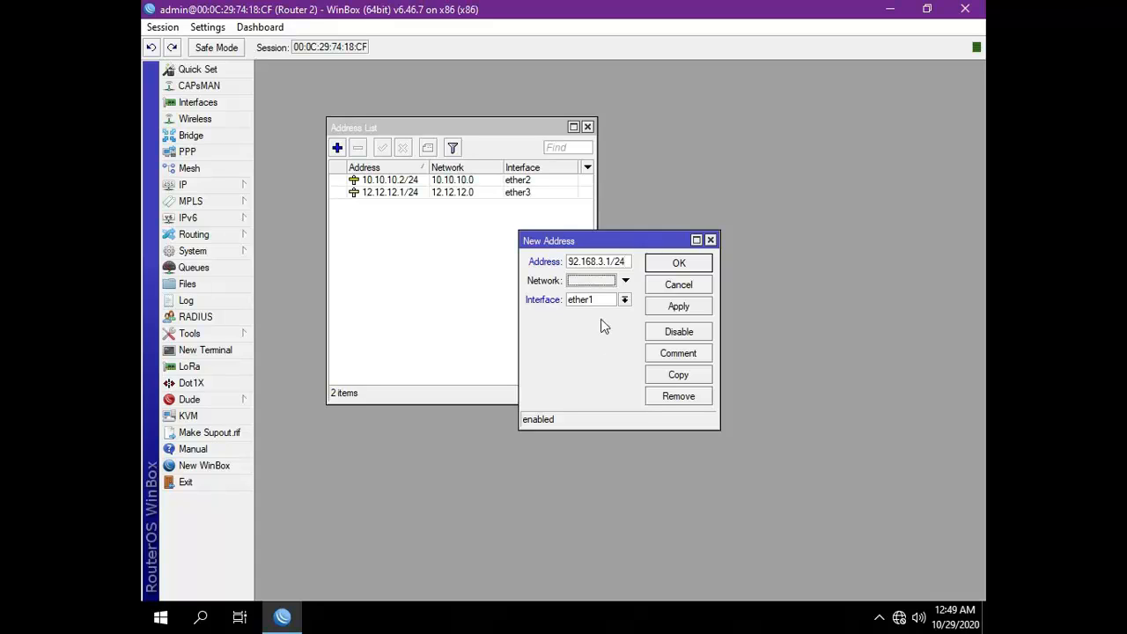
{"action": "left_click", "coordinate": [597, 299]}
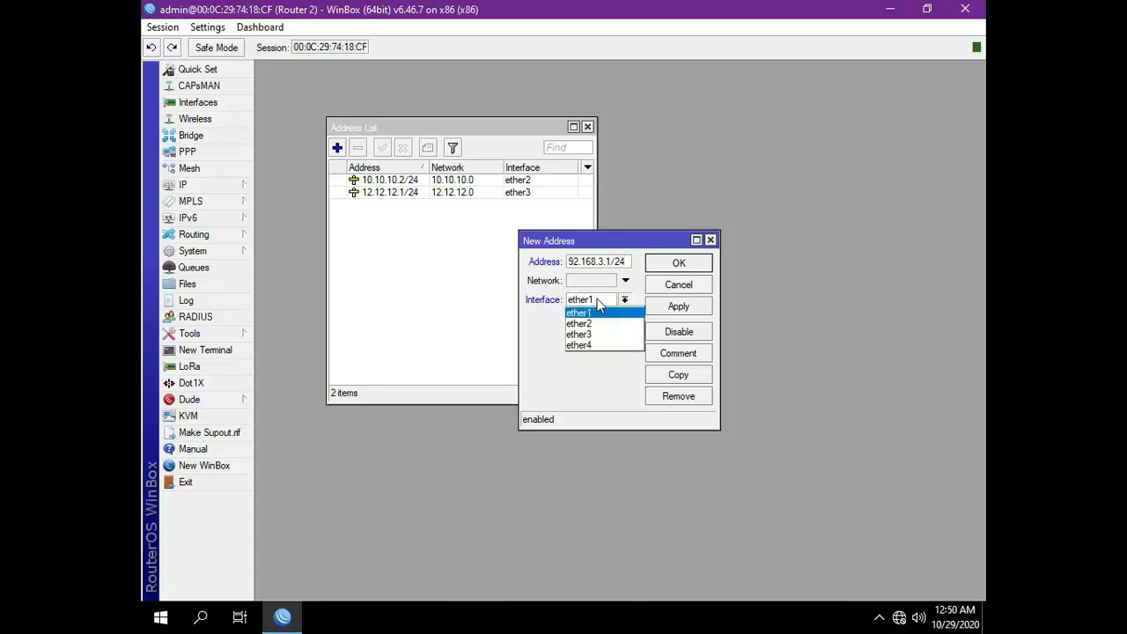
{"action": "left_click", "coordinate": [595, 346]}
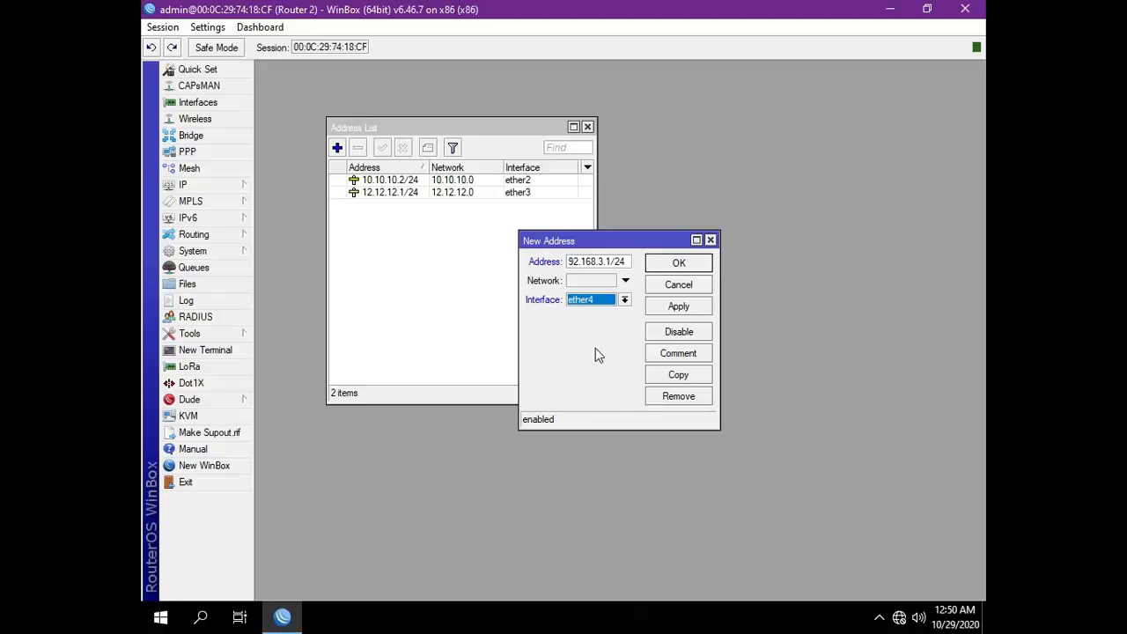
{"action": "left_click", "coordinate": [671, 264]}
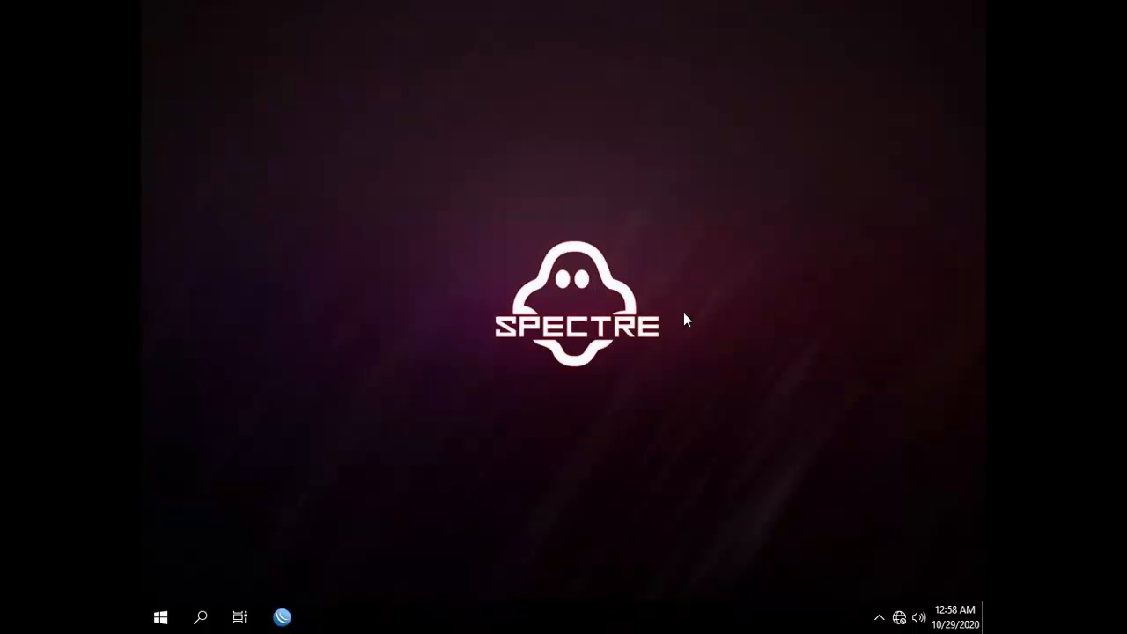
Relaunch WinBox, reconnect to Router 2 at 00:0C:29:74:18:CF as admin, dismiss the licence notice and maximize the session window.
{"action": "left_click", "coordinate": [283, 618]}
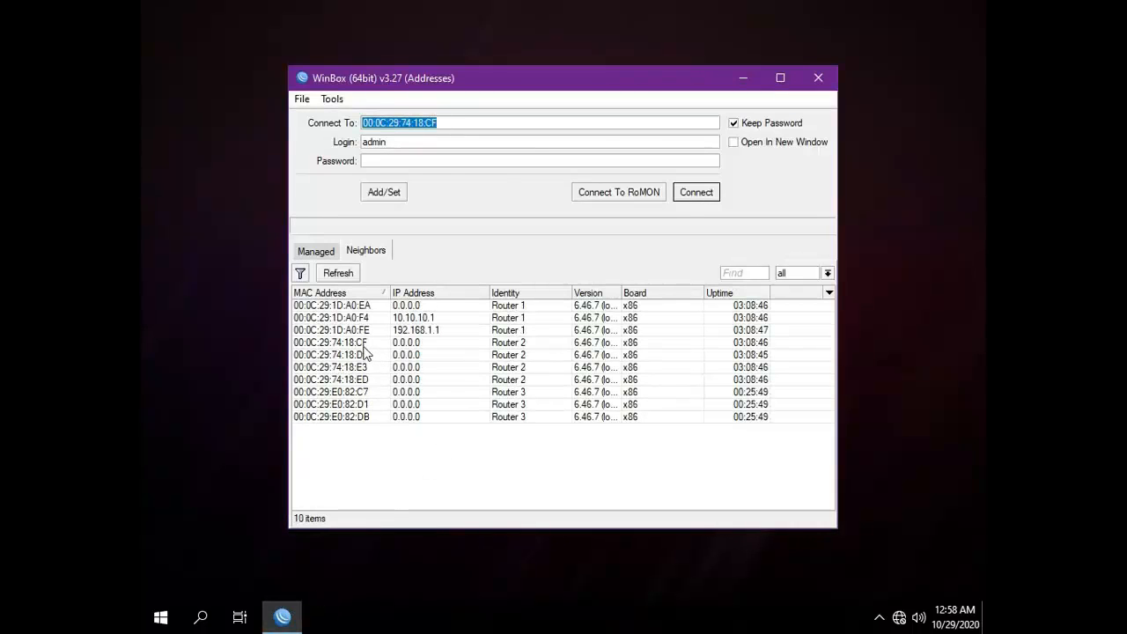
{"action": "left_click", "coordinate": [369, 343]}
{"action": "left_click", "coordinate": [695, 192]}
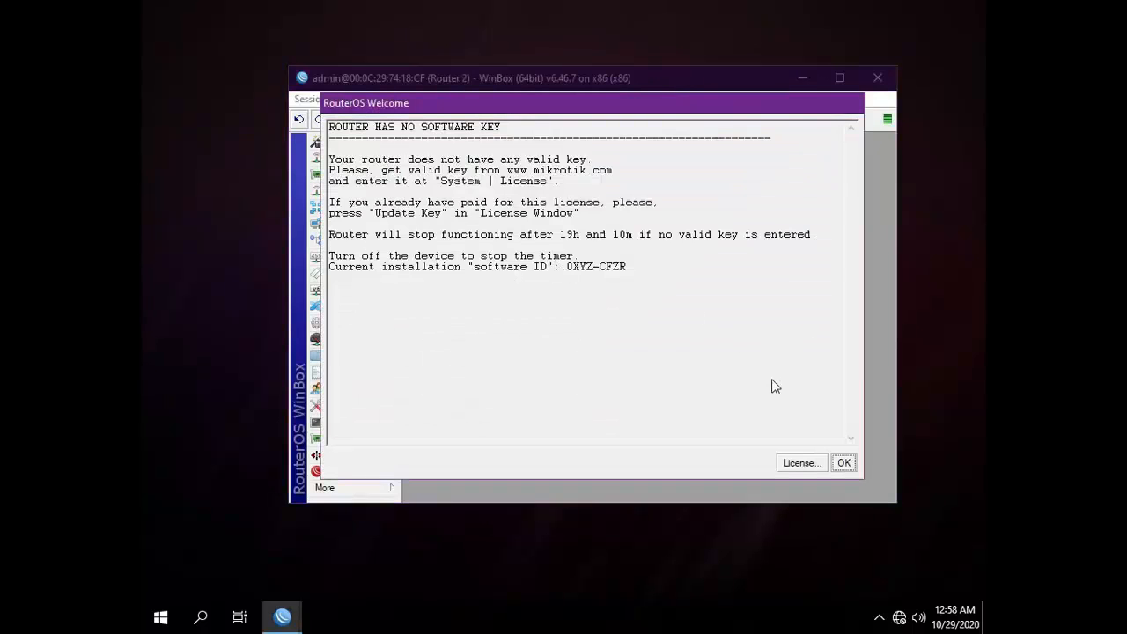
{"action": "left_click", "coordinate": [844, 462]}
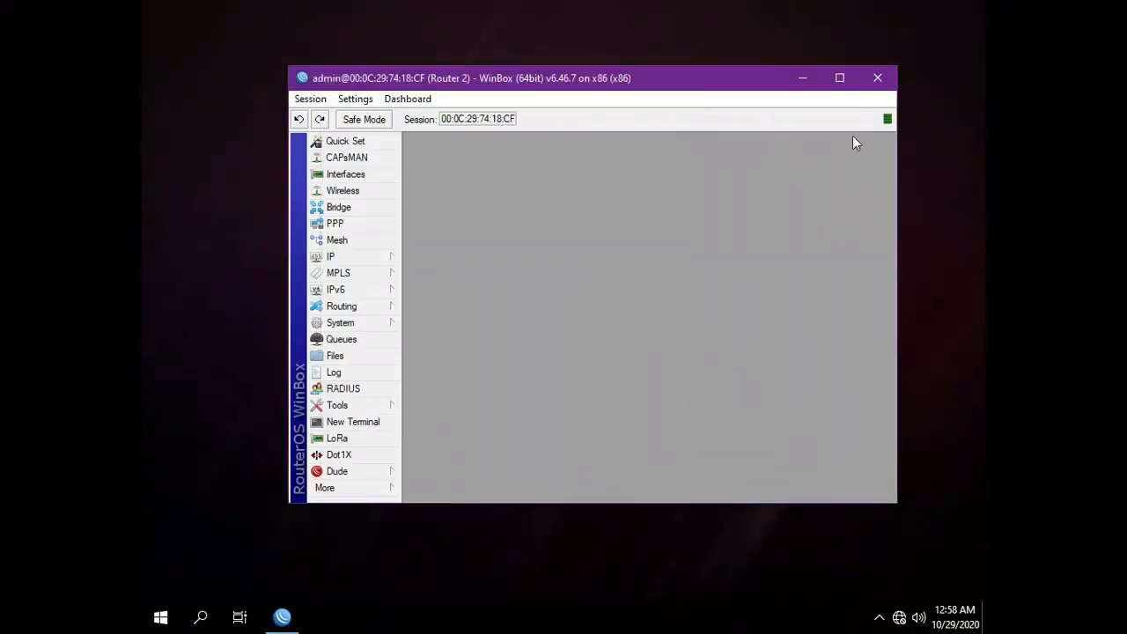
{"action": "left_click", "coordinate": [839, 77]}
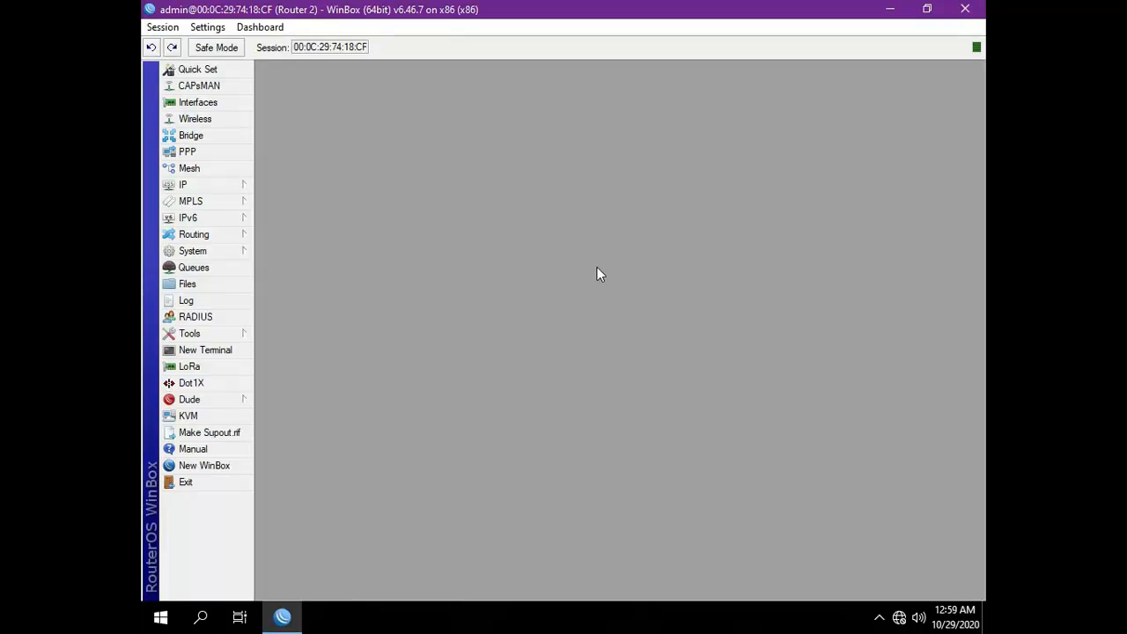
Open Router 2's IP address list and add the address 10.10.10.2/24 on interface ether2.
{"action": "left_click", "coordinate": [230, 187]}
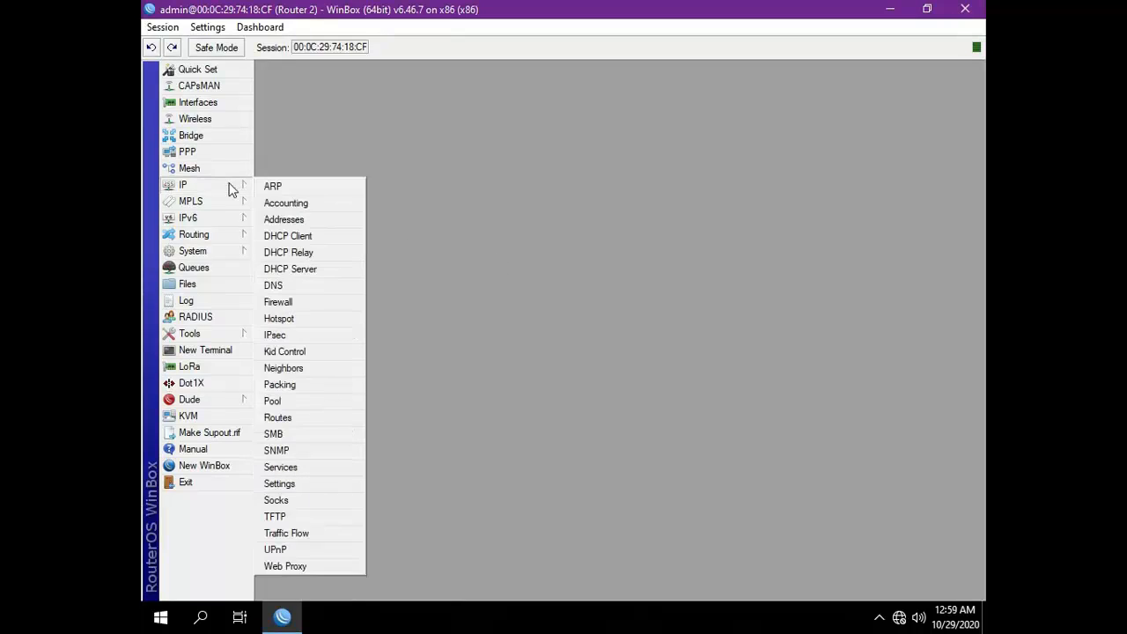
{"action": "left_click", "coordinate": [290, 221]}
{"action": "left_click", "coordinate": [338, 147]}
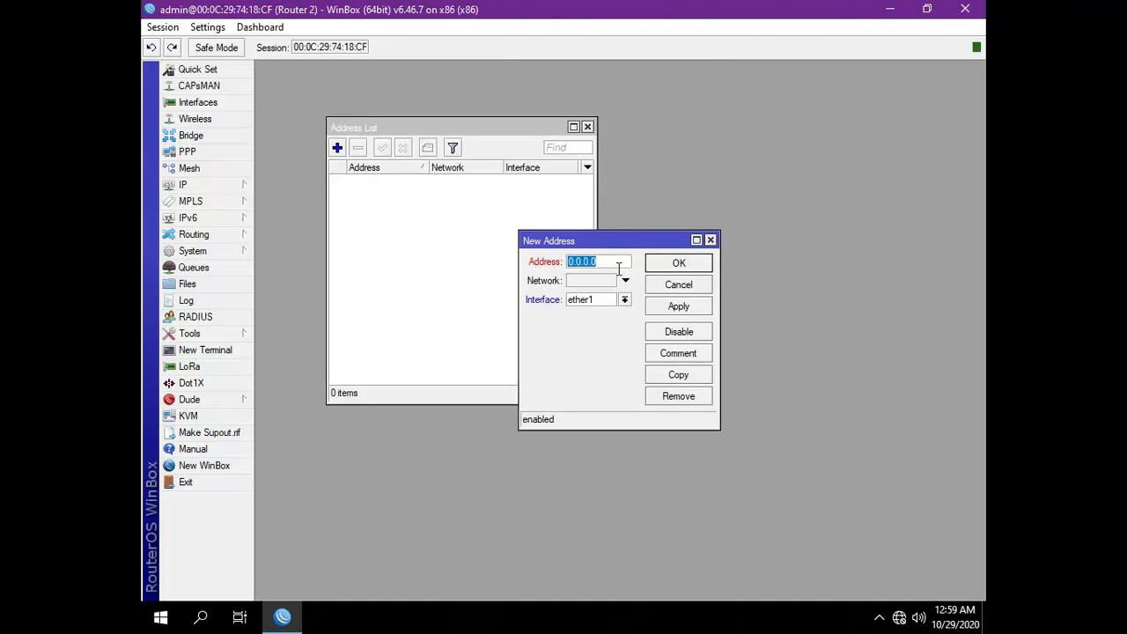
{"action": "type", "text": "10.10.10.2/24"}
{"action": "left_click", "coordinate": [603, 301]}
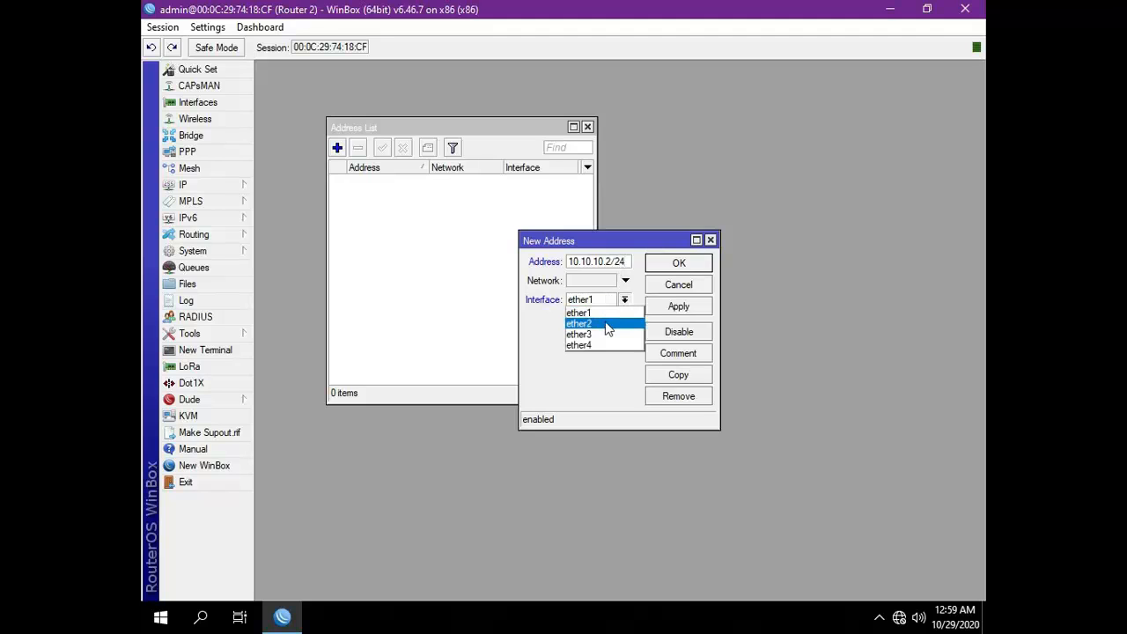
{"action": "left_click", "coordinate": [606, 328]}
{"action": "left_click", "coordinate": [653, 264]}
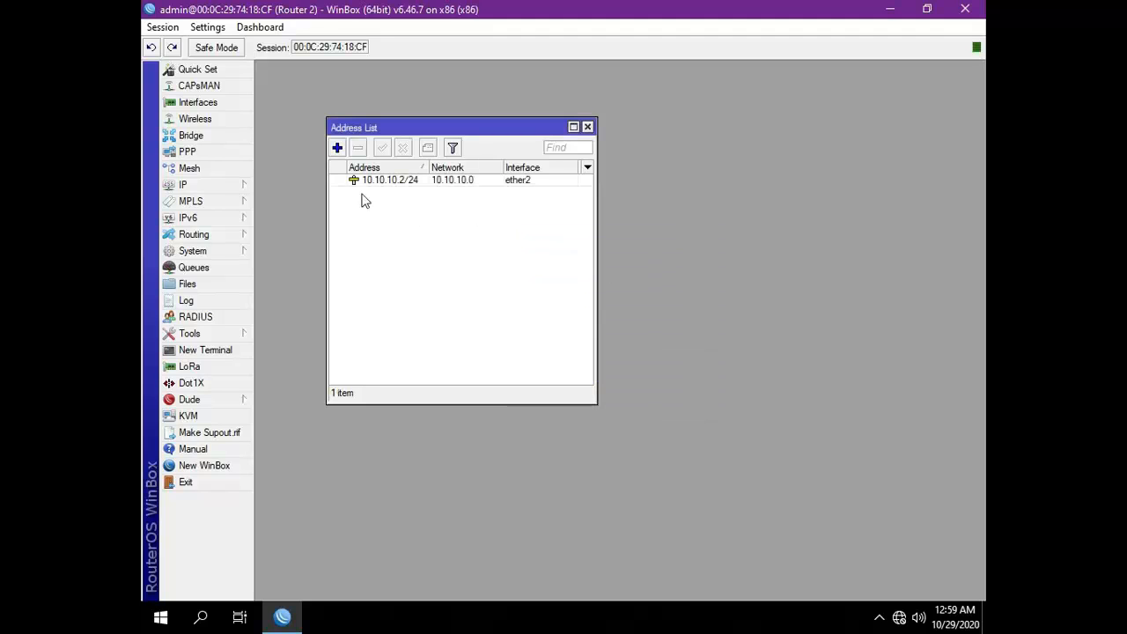
Add the address 12.12.12.1/24 on interface ether3 of Router 2.
{"action": "left_click", "coordinate": [338, 149]}
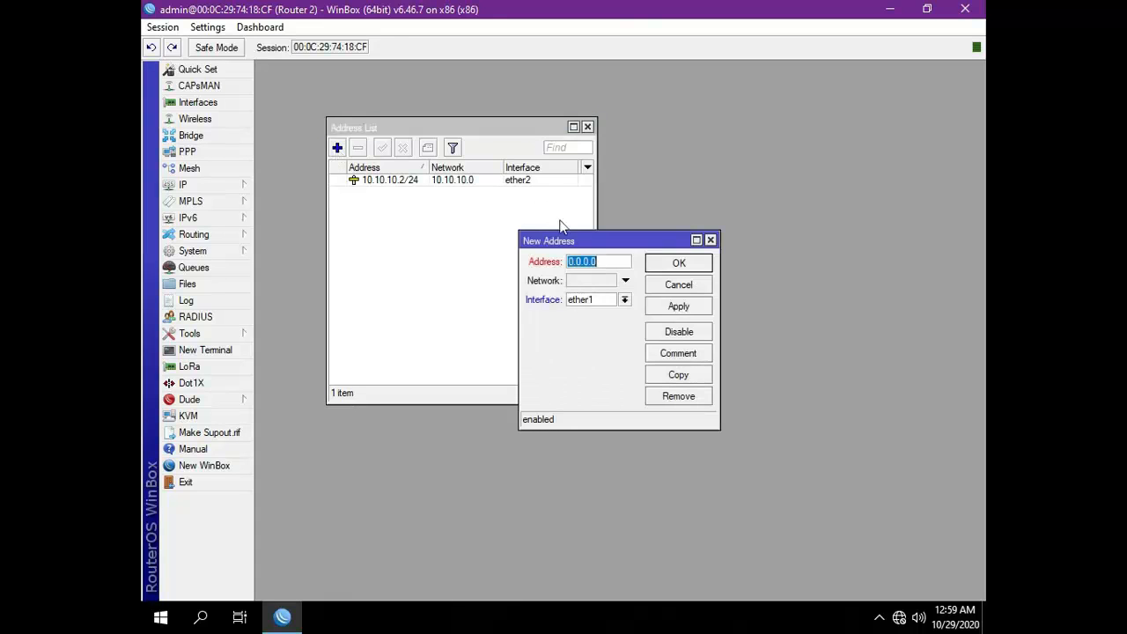
{"action": "type", "text": "12.12.12.1/24"}
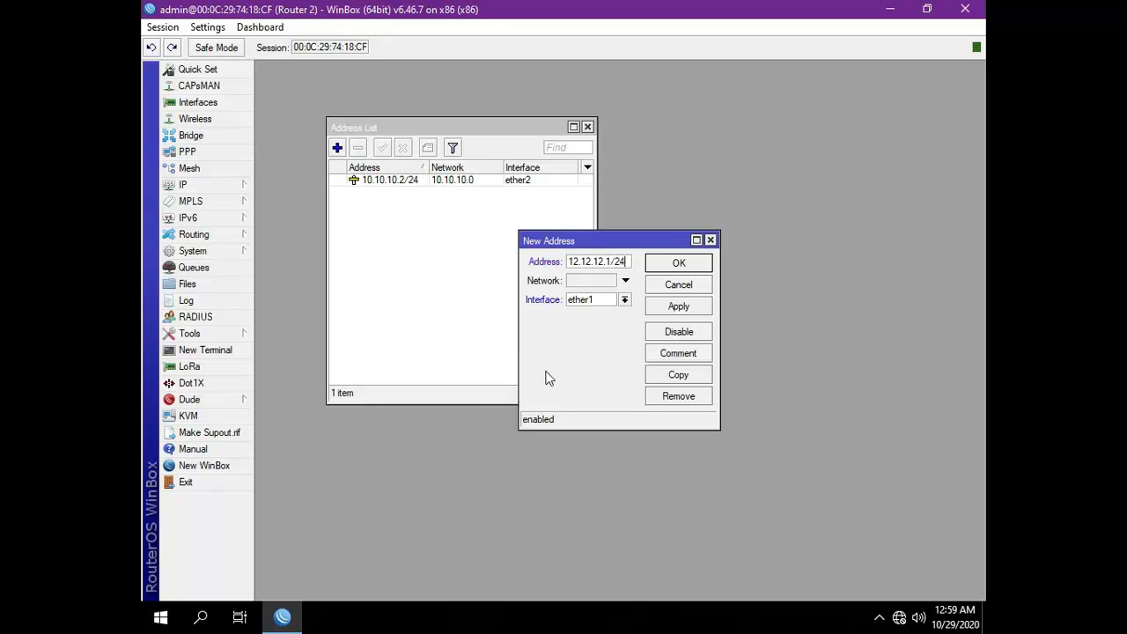
{"action": "left_click", "coordinate": [600, 304]}
{"action": "left_click", "coordinate": [599, 335]}
{"action": "left_click", "coordinate": [675, 265]}
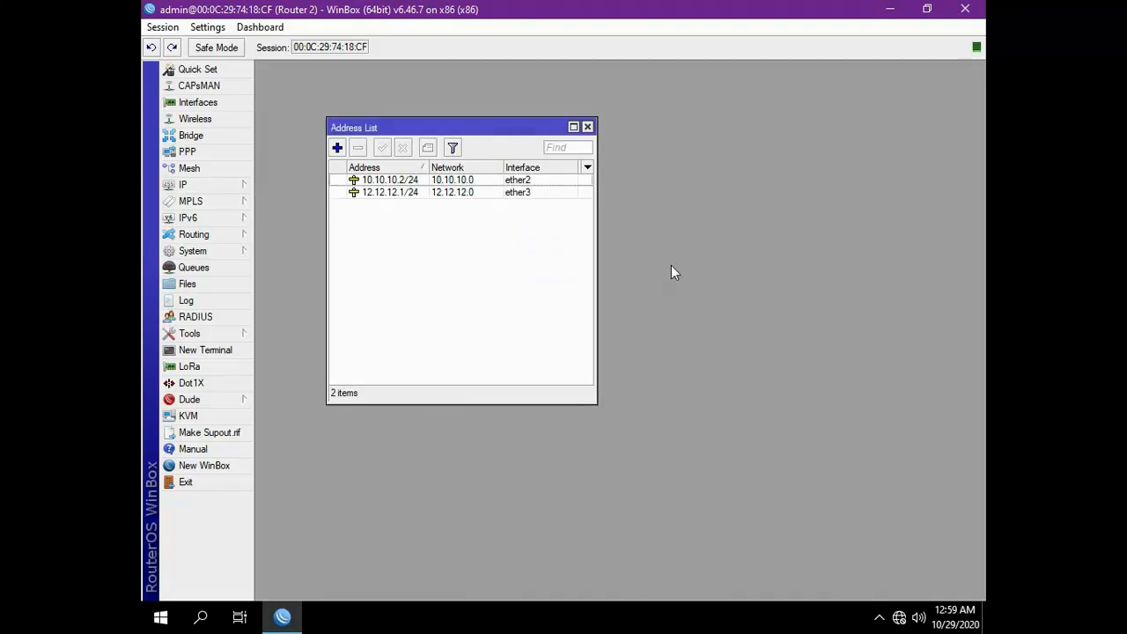
Add the address 192.168.3.1/24 on interface ether4 of Router 2.
{"action": "left_click", "coordinate": [337, 148]}
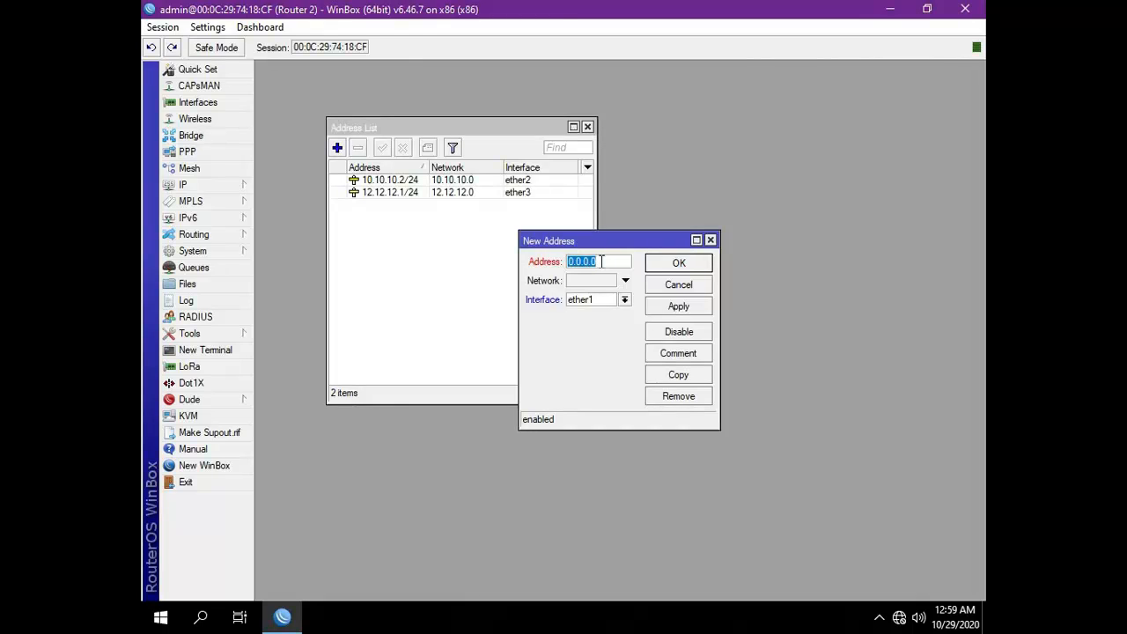
{"action": "type", "text": "192"}
{"action": "type", "text": ".168"}
{"action": "type", "text": ".3.1"}
{"action": "type", "text": "/24"}
{"action": "left_click", "coordinate": [611, 304]}
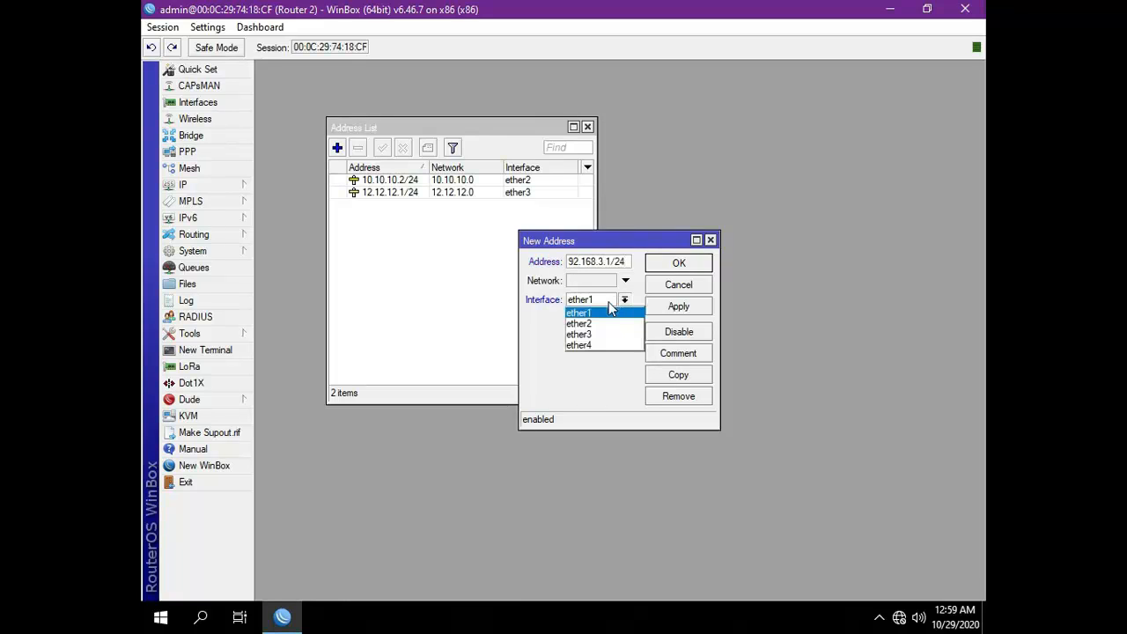
{"action": "left_click", "coordinate": [590, 346]}
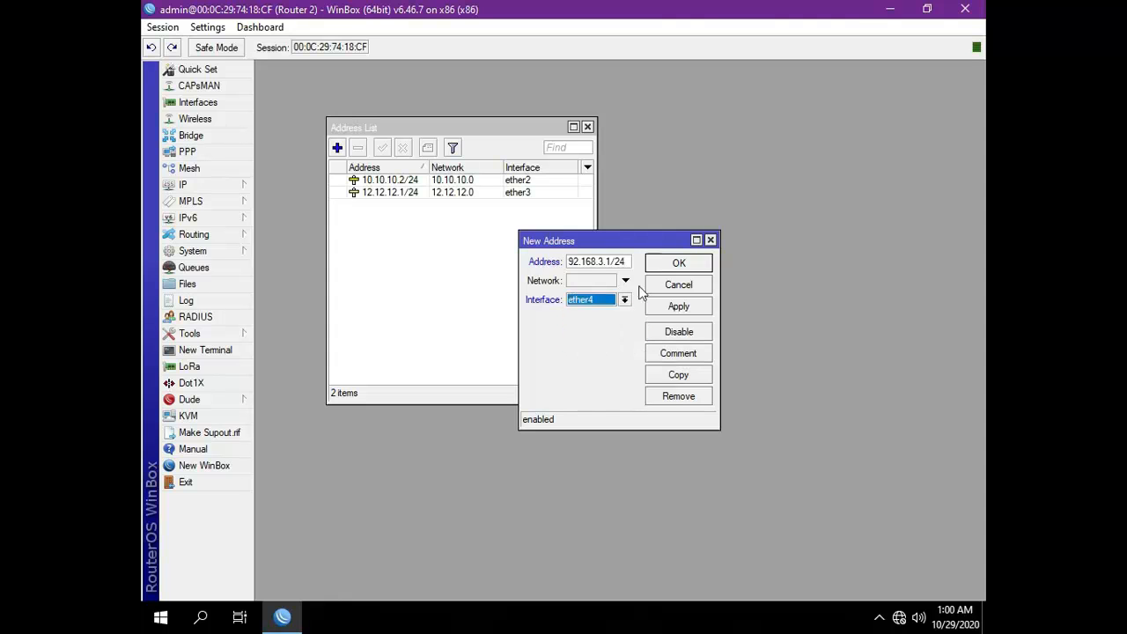
{"action": "left_click", "coordinate": [678, 262]}
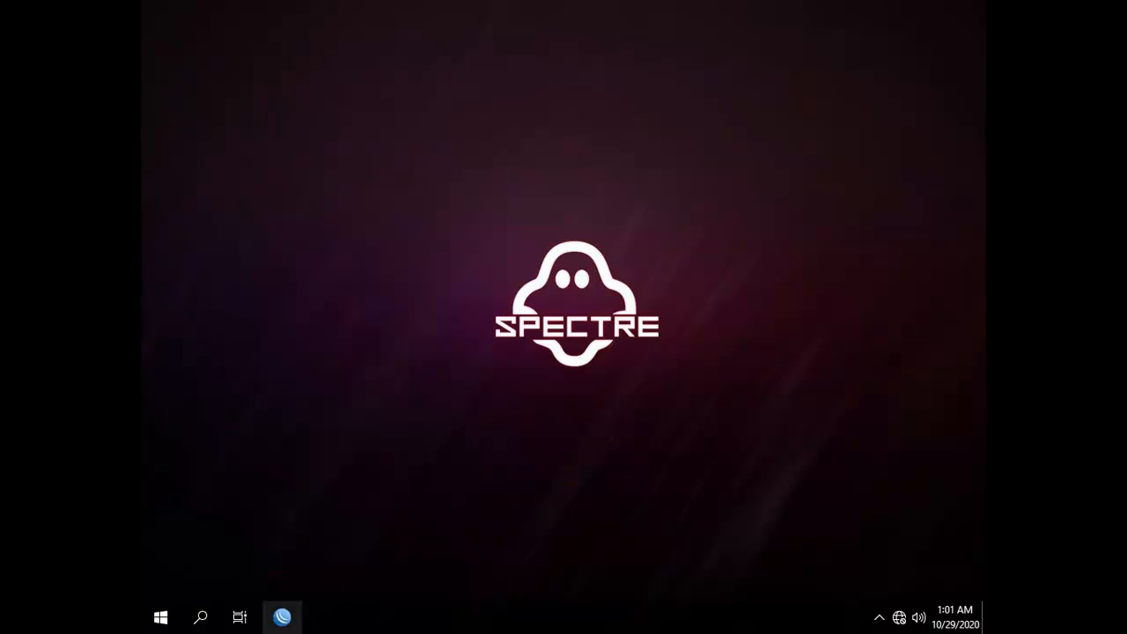
Launch WinBox, connect to Router 3 at 00:0C:29:E0:82:D1 as admin and dismiss the licence notice.
{"action": "left_click", "coordinate": [289, 625]}
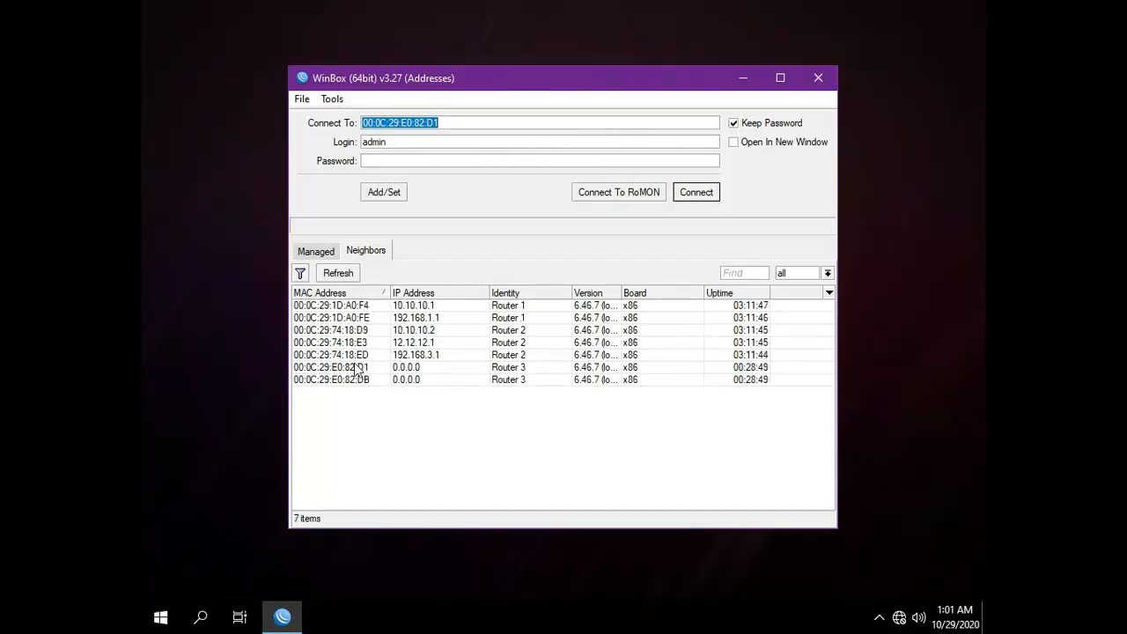
{"action": "left_click", "coordinate": [357, 367]}
{"action": "left_click", "coordinate": [696, 192]}
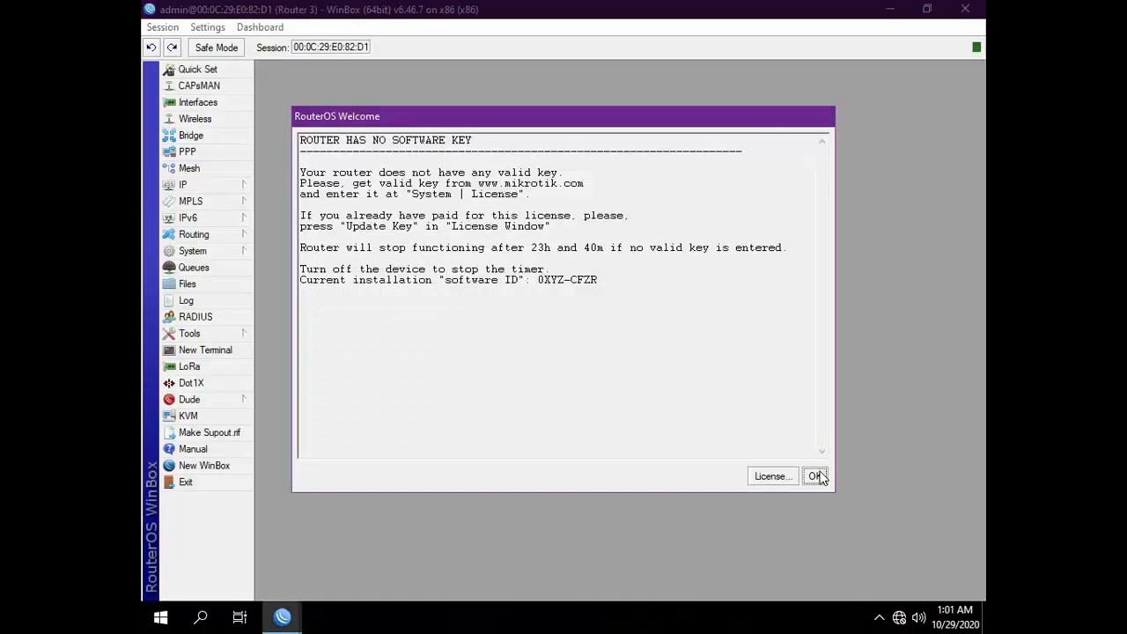
{"action": "left_click", "coordinate": [815, 476]}
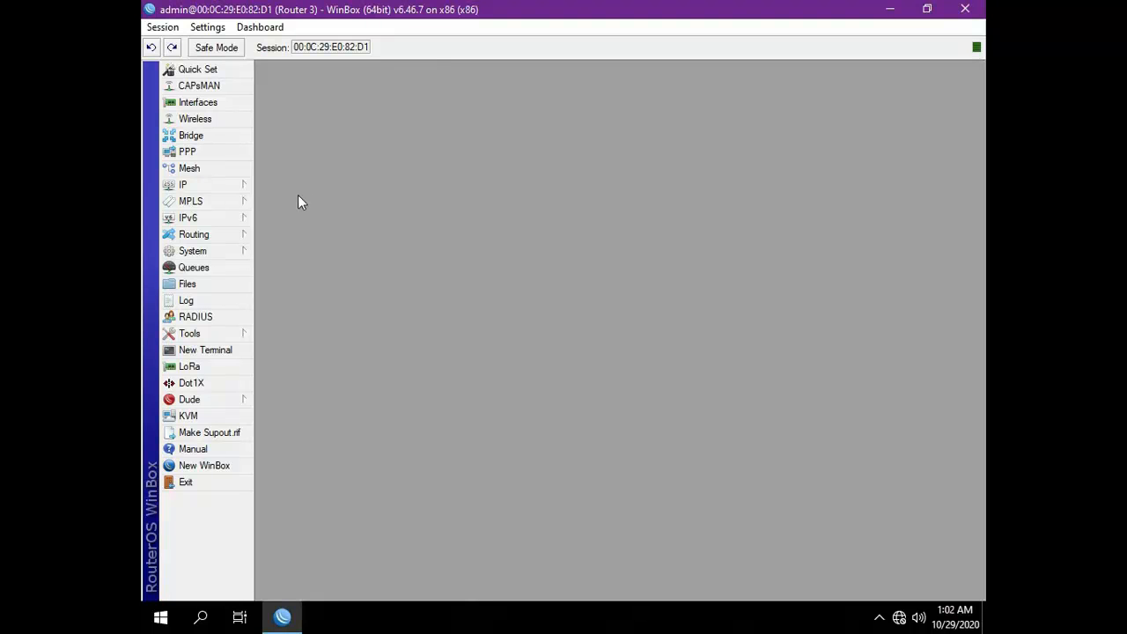
Open Router 3's IP address list and add the address 12.12.12.2/24 on interface ether2.
{"action": "left_click", "coordinate": [235, 189]}
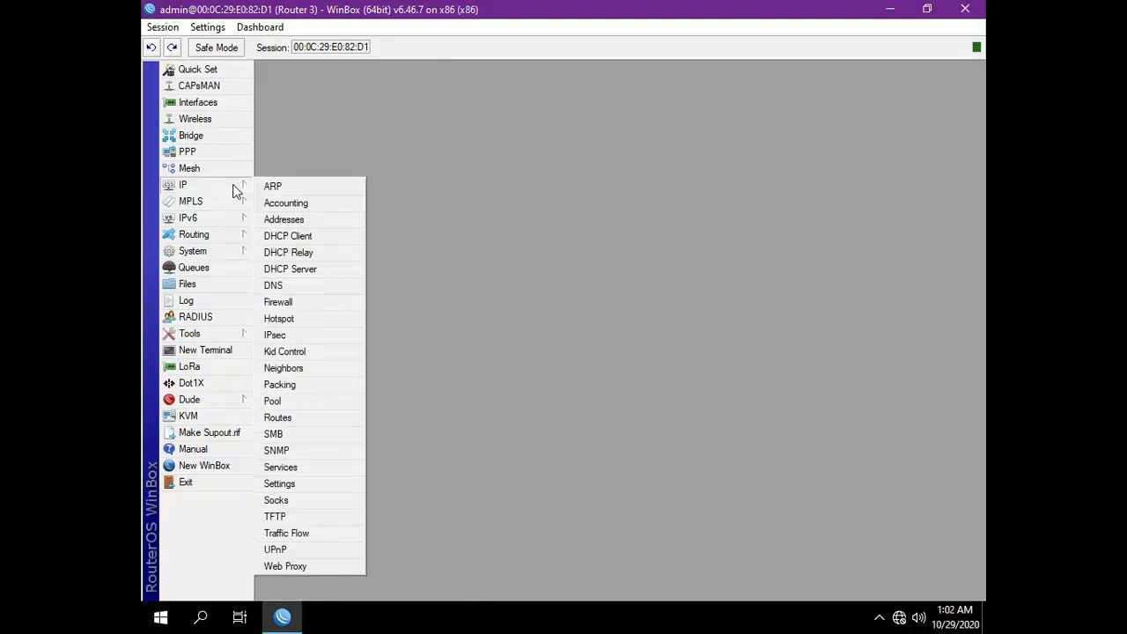
{"action": "left_click", "coordinate": [282, 220]}
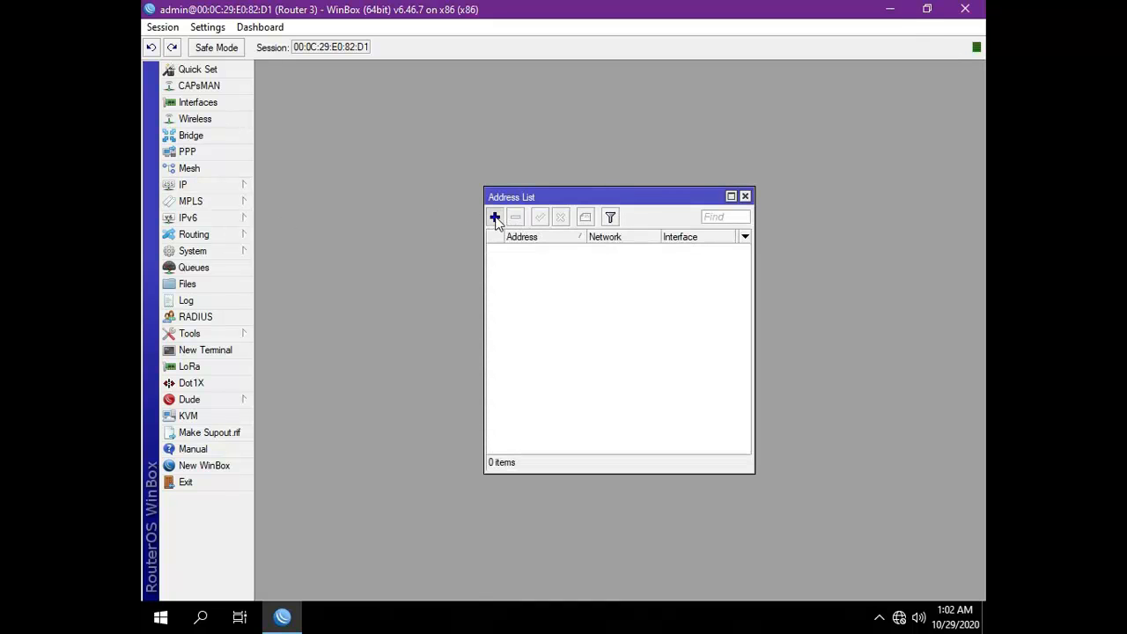
{"action": "left_click", "coordinate": [495, 217]}
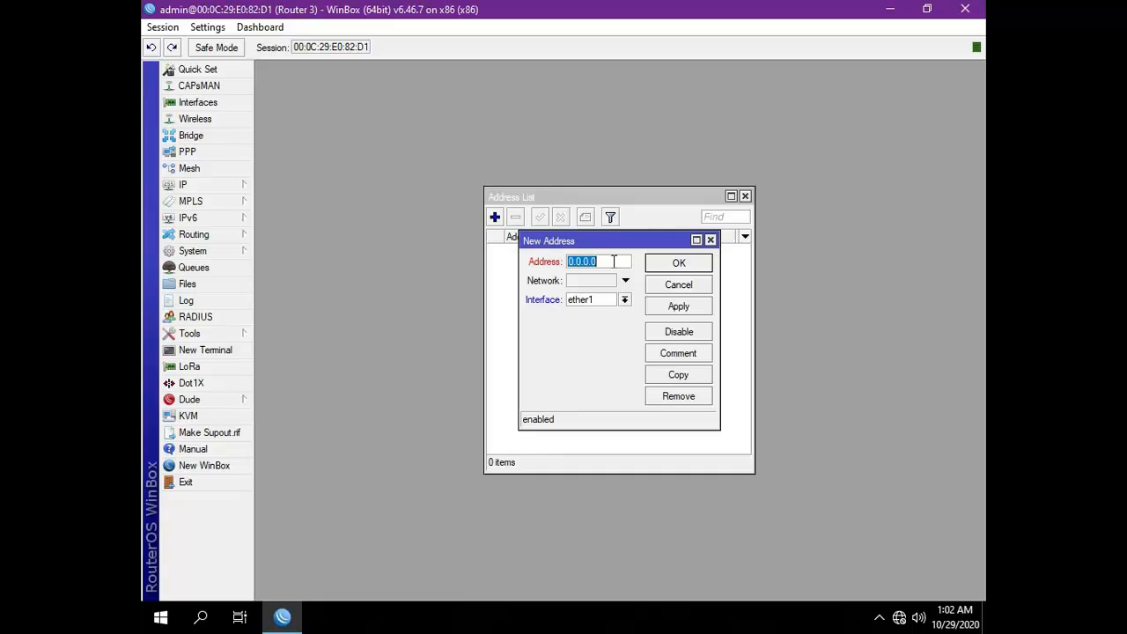
{"action": "type", "text": "12.12.12.2/24"}
{"action": "left_click", "coordinate": [625, 300]}
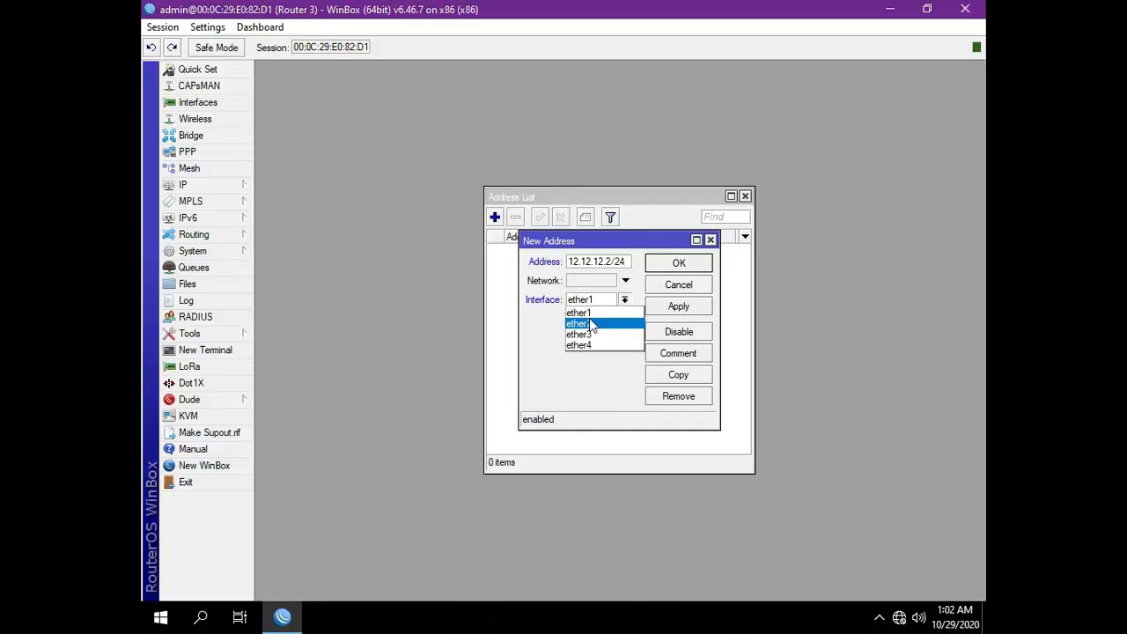
{"action": "left_click", "coordinate": [598, 323]}
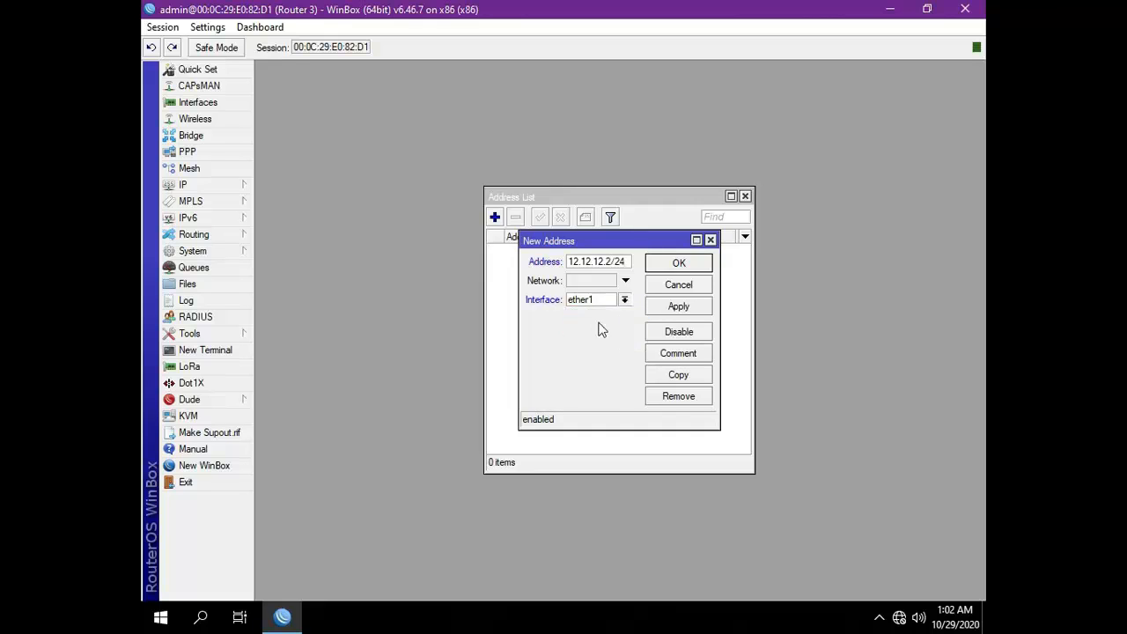
{"action": "left_click", "coordinate": [677, 264]}
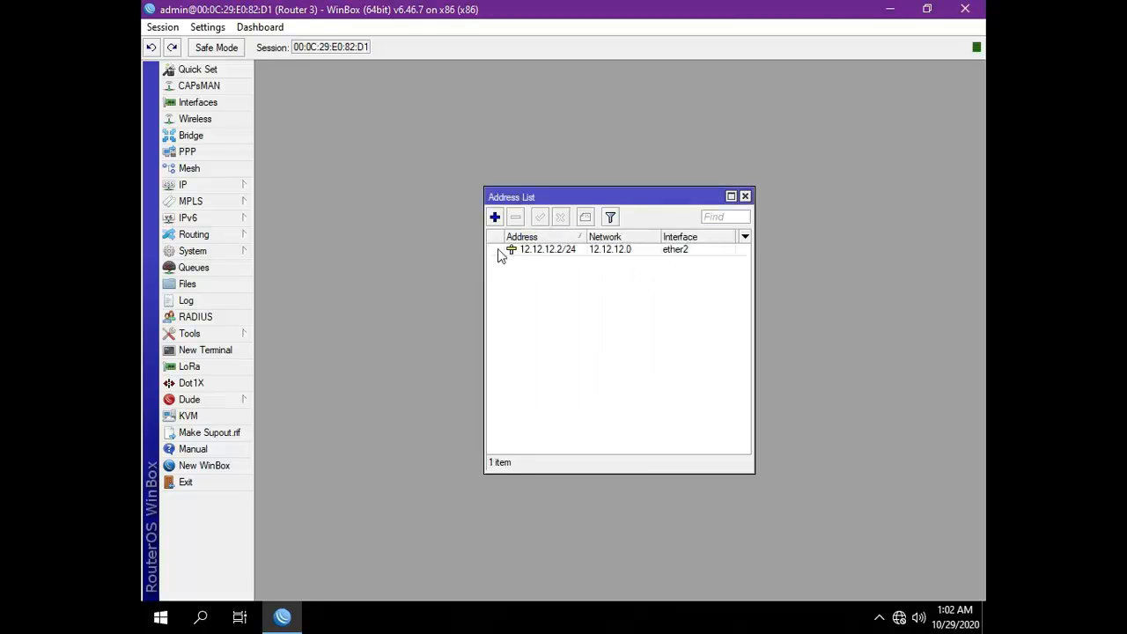
Add the address 192.168.2.1/24 on interface ether3 of Router 3.
{"action": "left_click", "coordinate": [495, 218]}
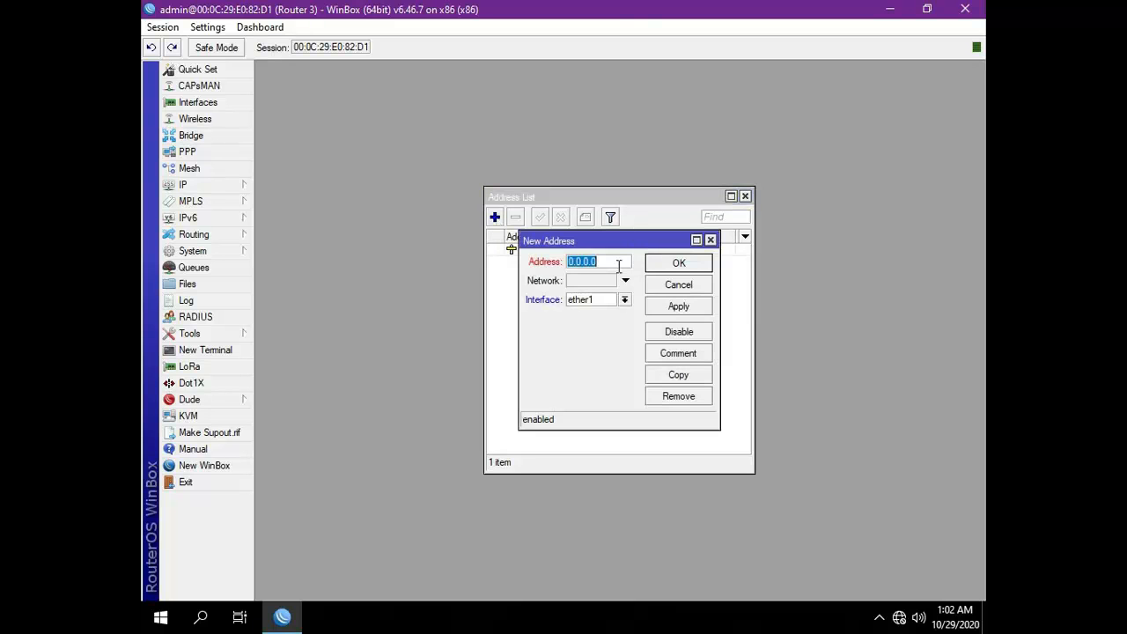
{"action": "type", "text": "192"}
{"action": "type", "text": ".16"}
{"action": "type", "text": "8"}
{"action": "type", "text": ".2.1/"}
{"action": "type", "text": "24"}
{"action": "left_click", "coordinate": [592, 303]}
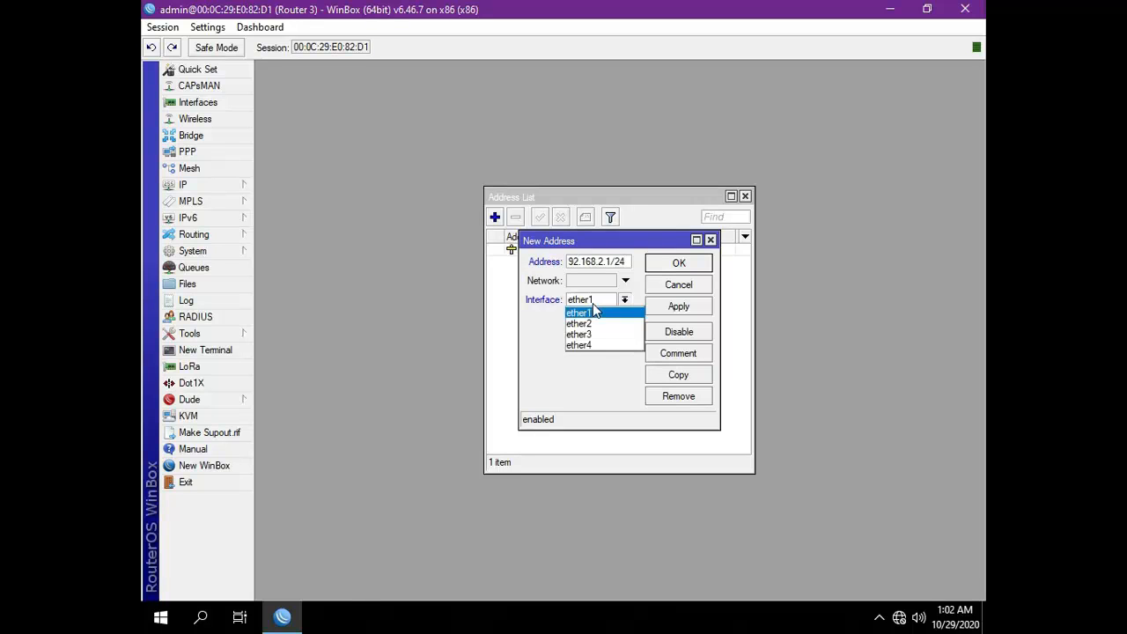
{"action": "left_click", "coordinate": [589, 333]}
{"action": "left_click", "coordinate": [679, 263]}
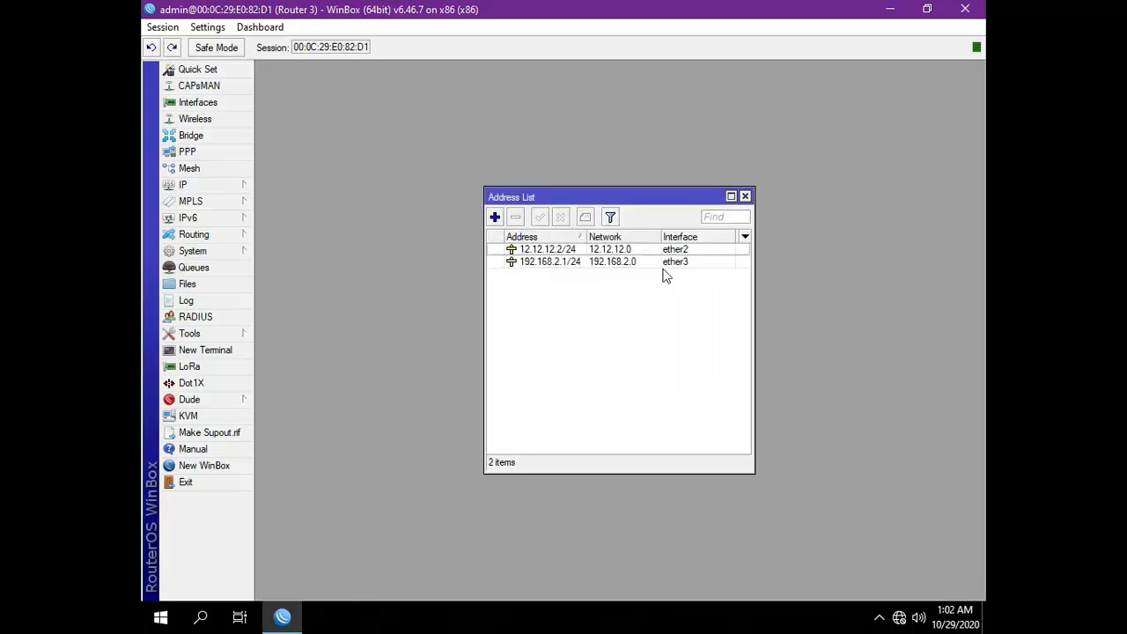
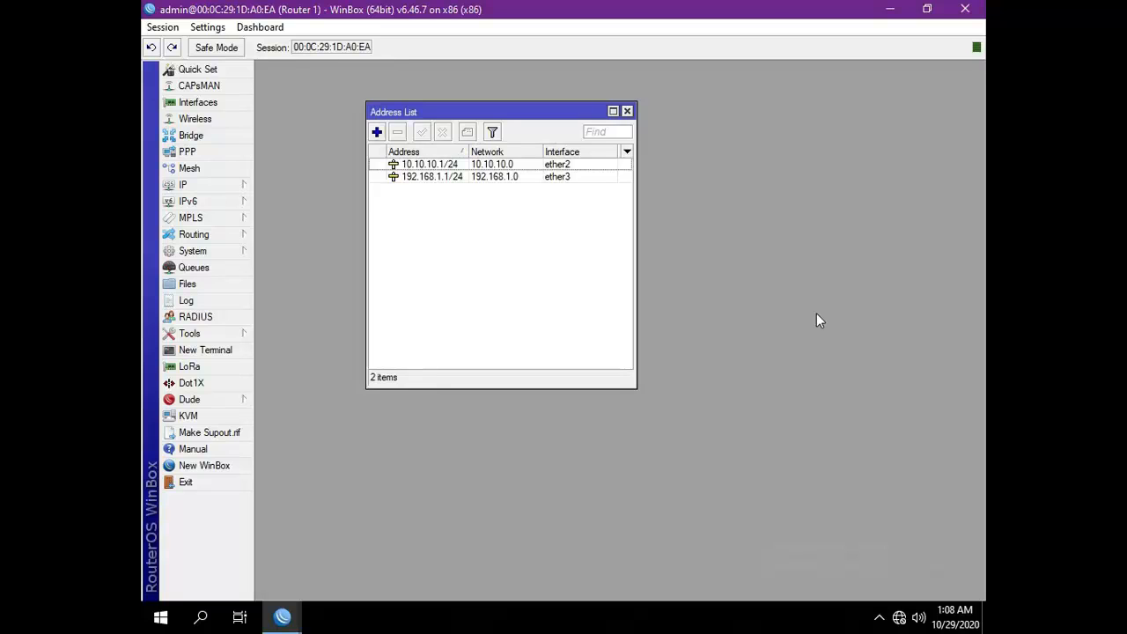
In a new terminal on Router 1, add a static route to 192.168.3.0/24 with gateway 10.10.10.2.
{"action": "left_click", "coordinate": [205, 351]}
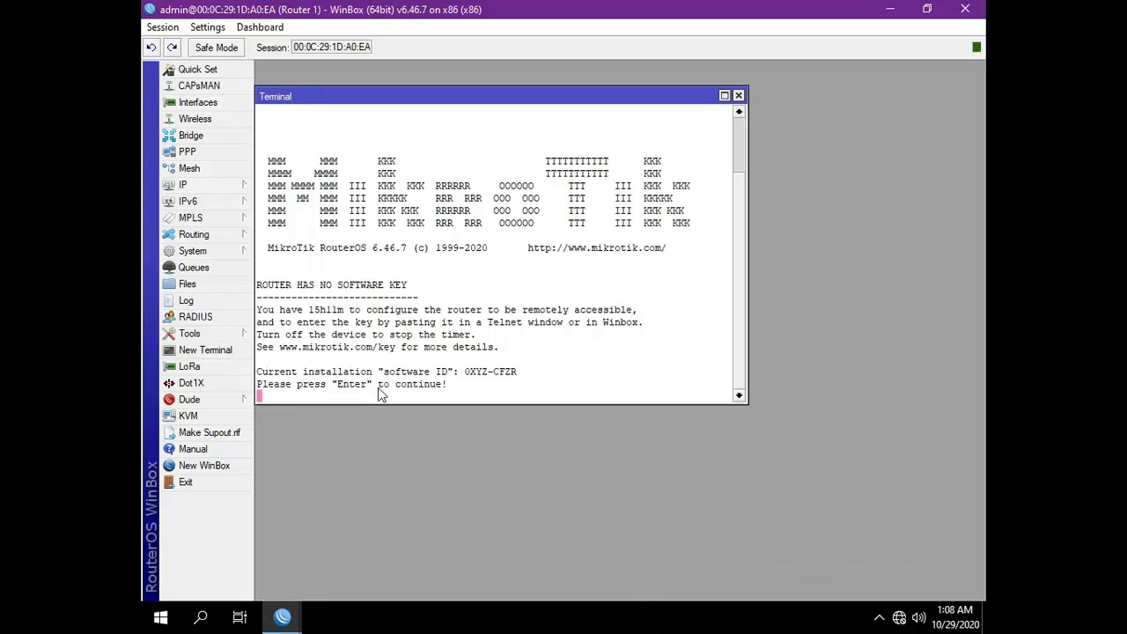
{"action": "key", "text": "Return"}
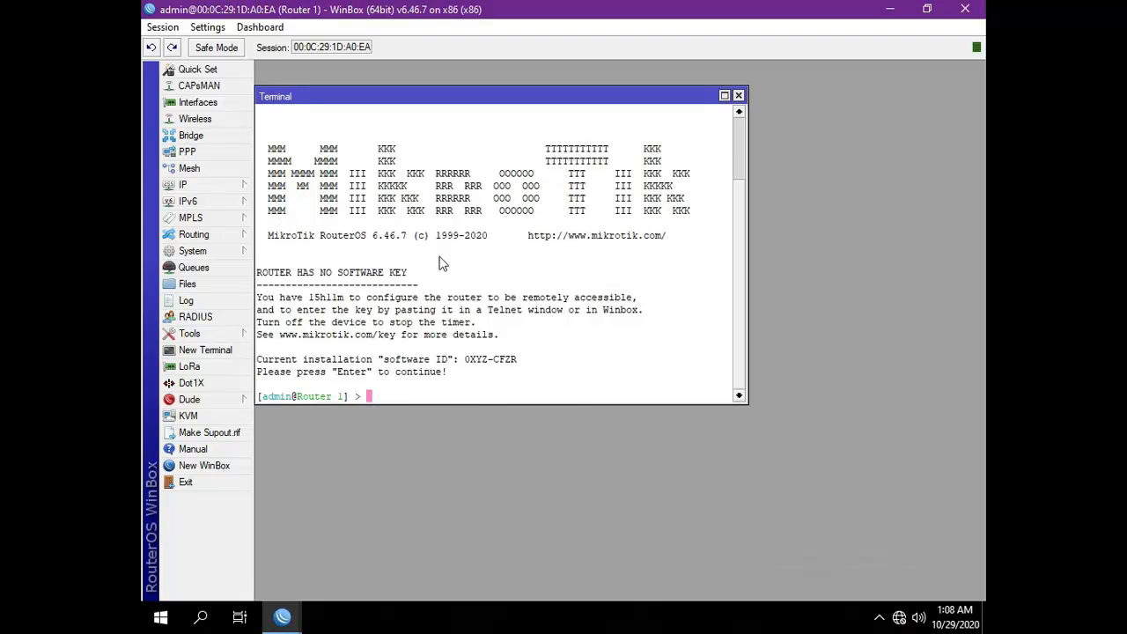
{"action": "type", "text": "ip route add dst"}
{"action": "key", "text": "Tab"}
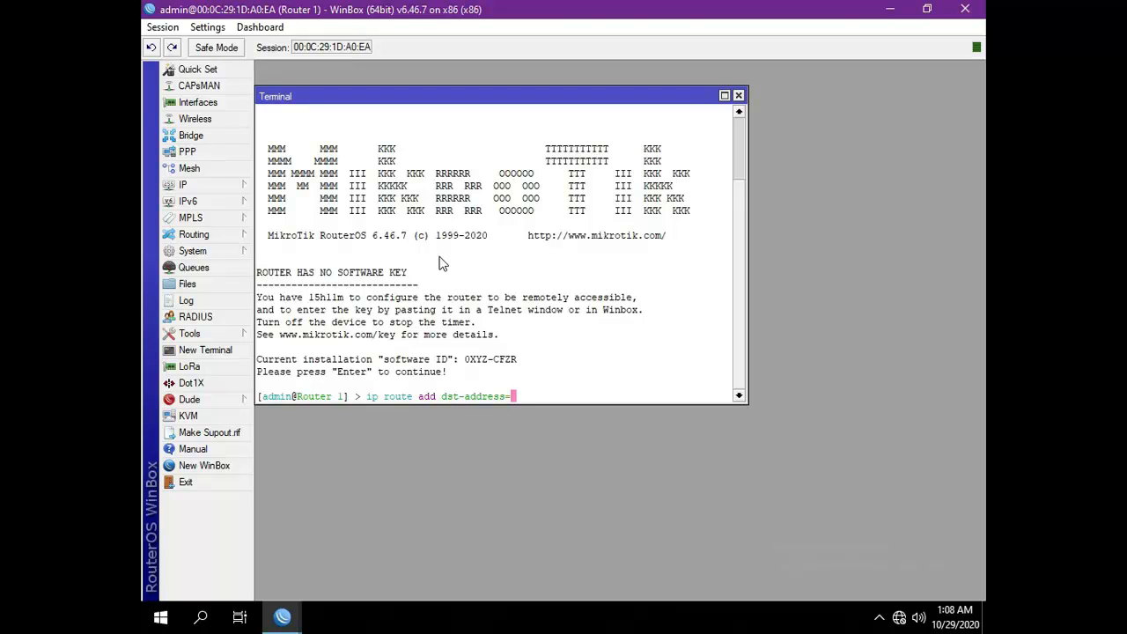
{"action": "type", "text": "192.168.3.0/24 gate"}
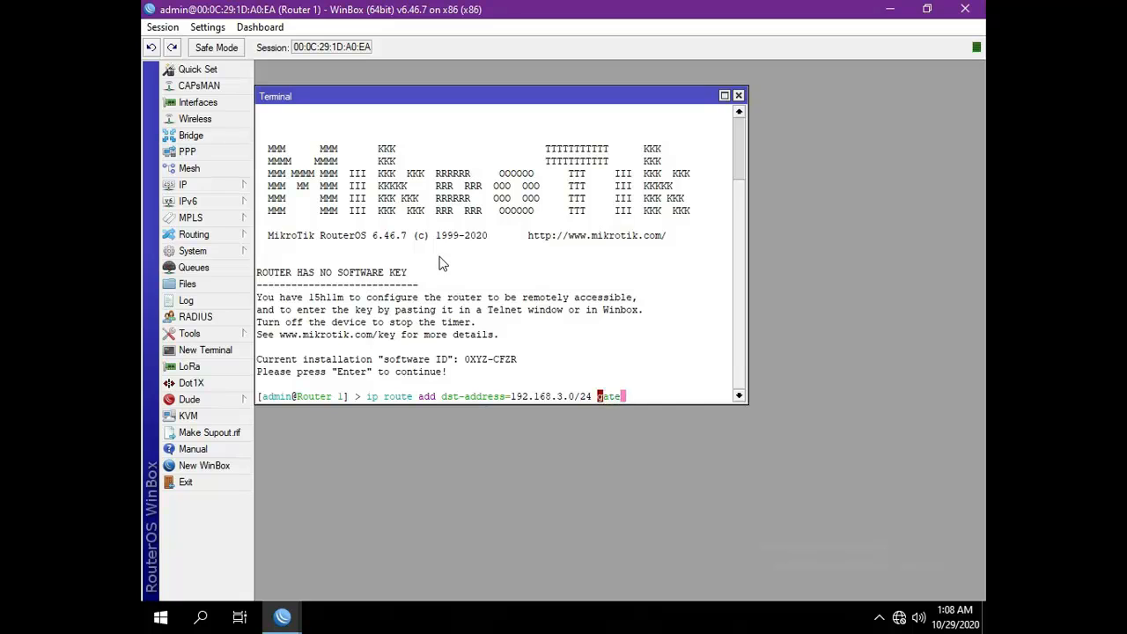
{"action": "key", "text": "Tab"}
{"action": "type", "text": "10.10.10.2"}
{"action": "key", "text": "Return"}
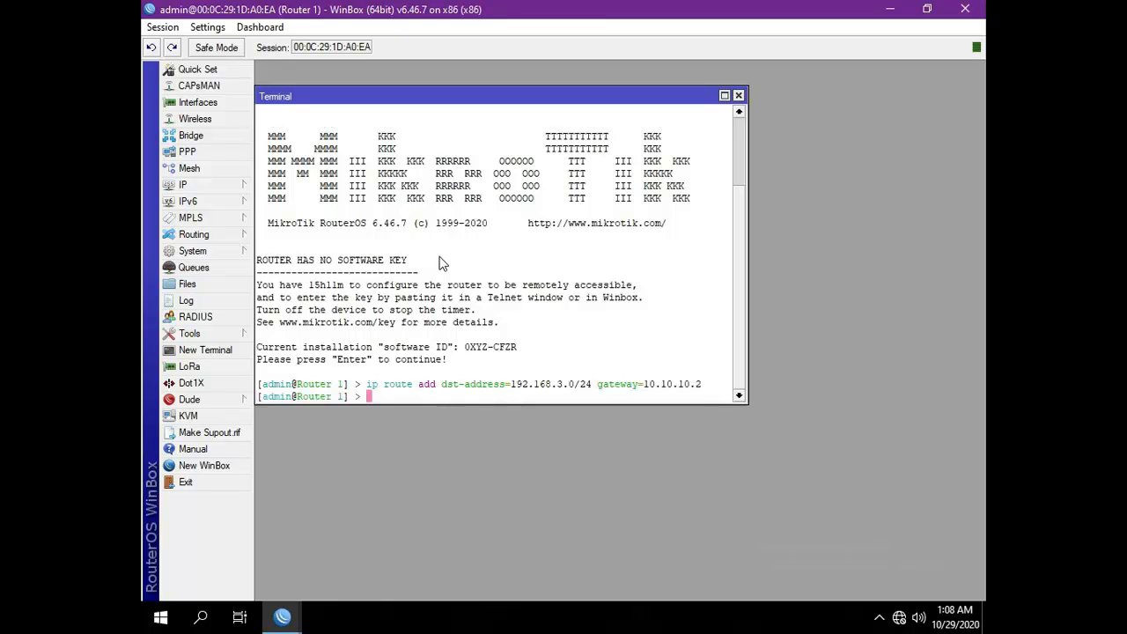
Add a static route to 192.168.2.0/24 with gateway 10.10.10.2 in Router 1's terminal.
{"action": "type", "text": "ip route add dst"}
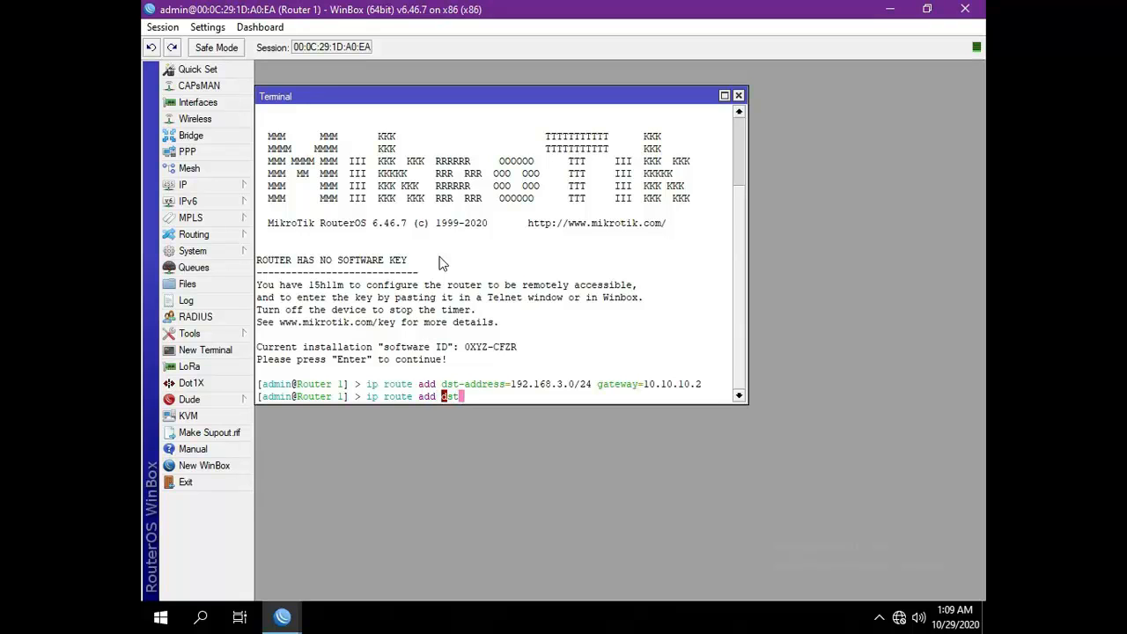
{"action": "key", "text": "Tab"}
{"action": "type", "text": "192.168.2.0/"}
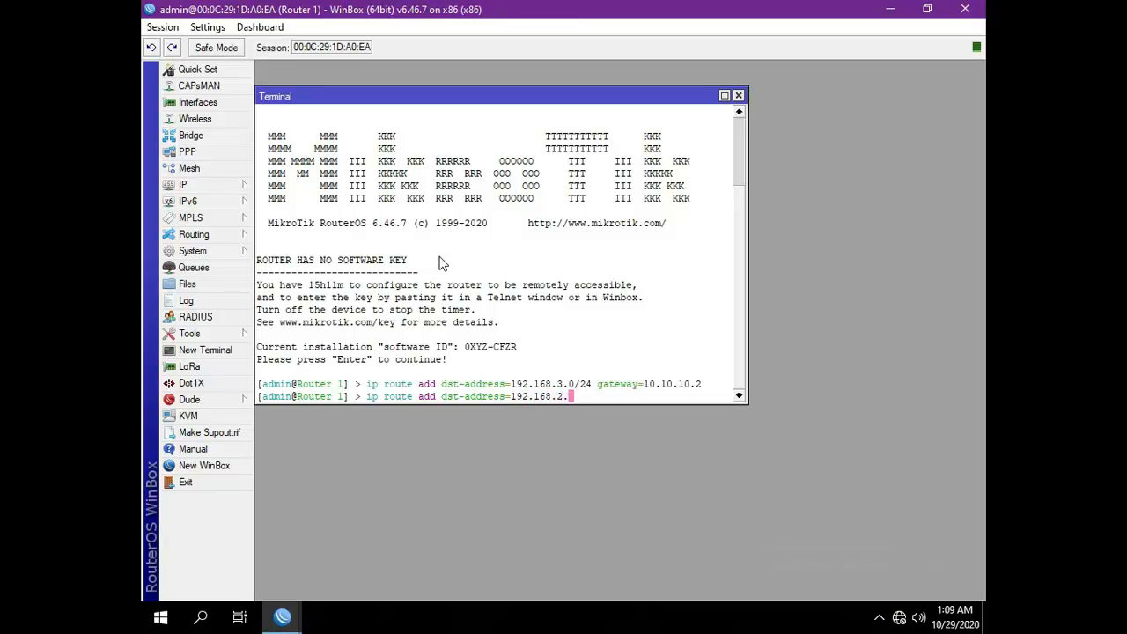
{"action": "type", "text": "24 gateway="}
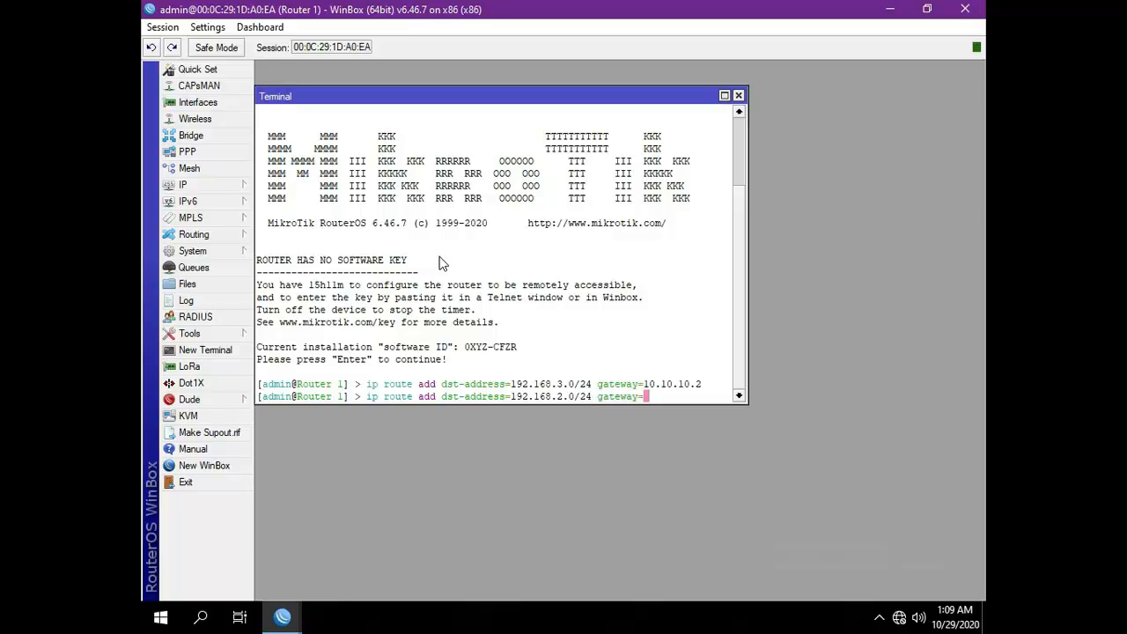
{"action": "type", "text": "10.10.10.2"}
{"action": "key", "text": "Return"}
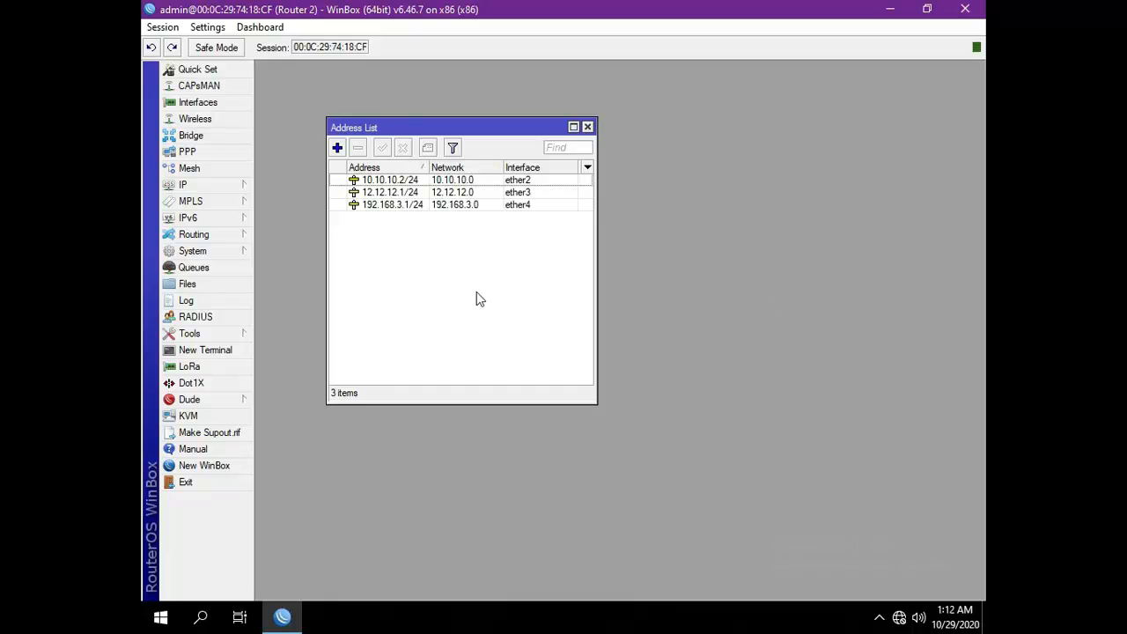
In a new terminal on Router 2, add a static route to 192.168.1.0/24 with gateway 10.10.10.1.
{"action": "left_click", "coordinate": [226, 352]}
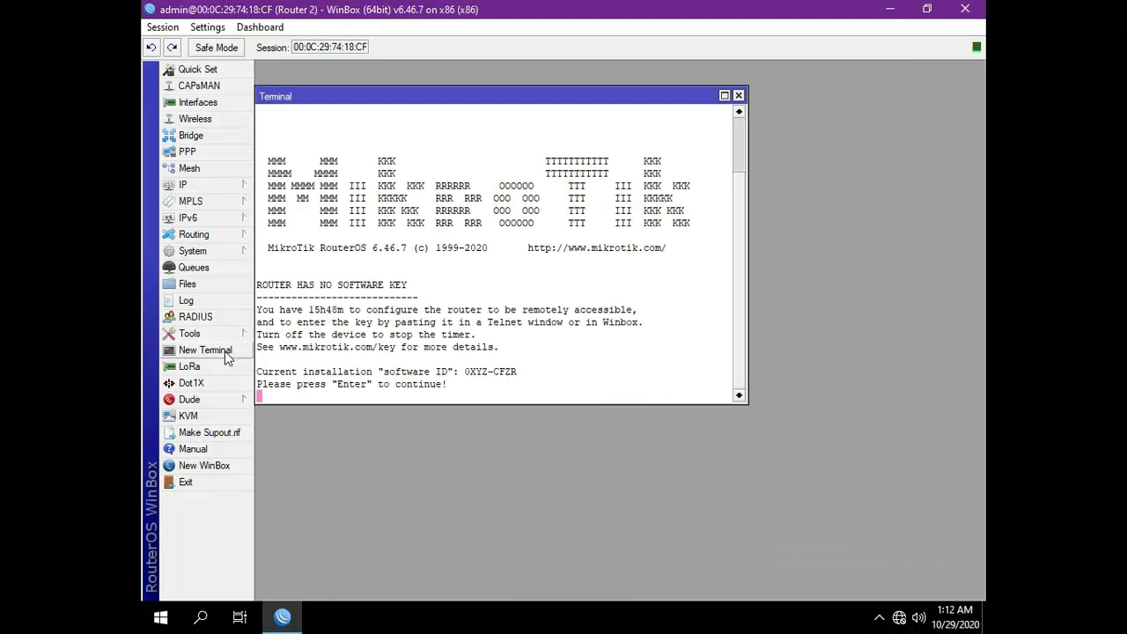
{"action": "key", "text": "Return"}
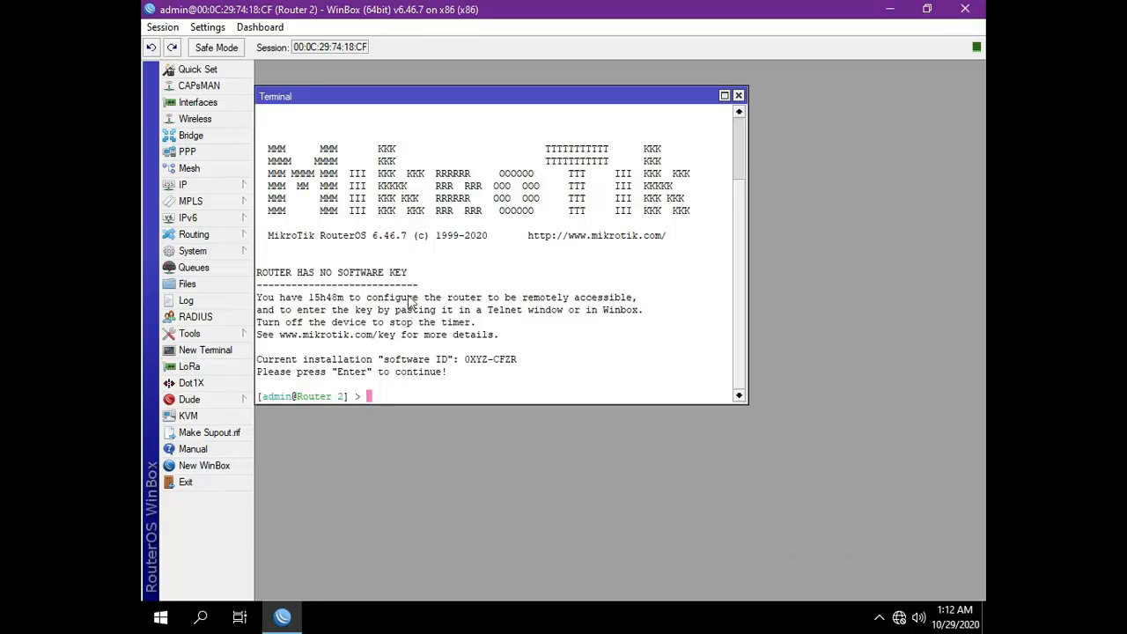
{"action": "type", "text": "ip route add dst"}
{"action": "key", "text": "Tab"}
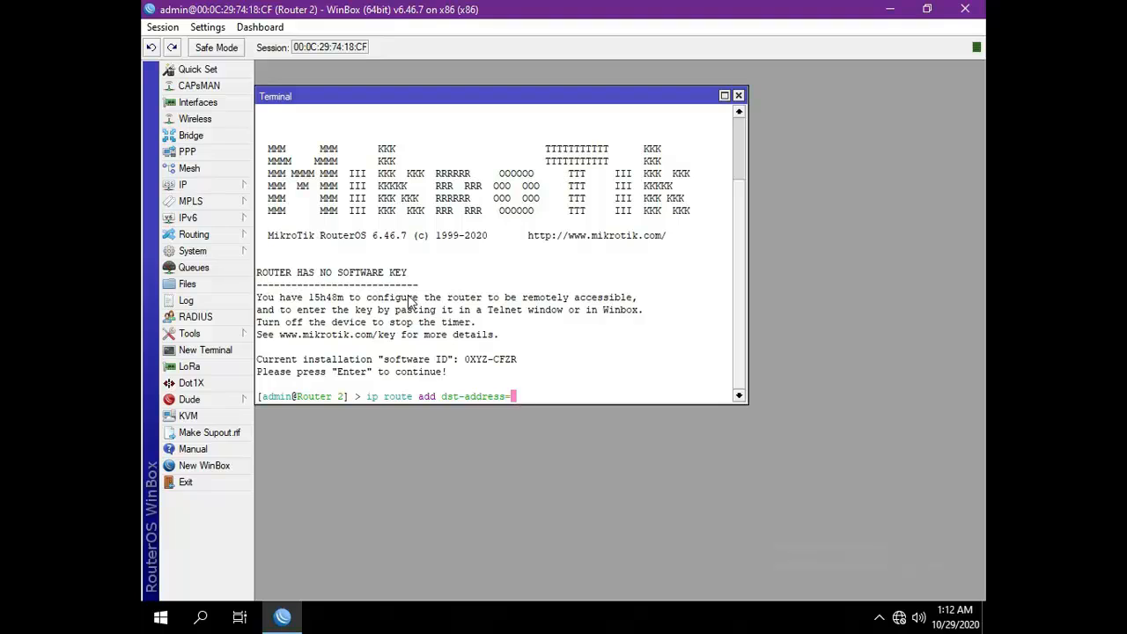
{"action": "type", "text": "192.168.1.0/24 ga"}
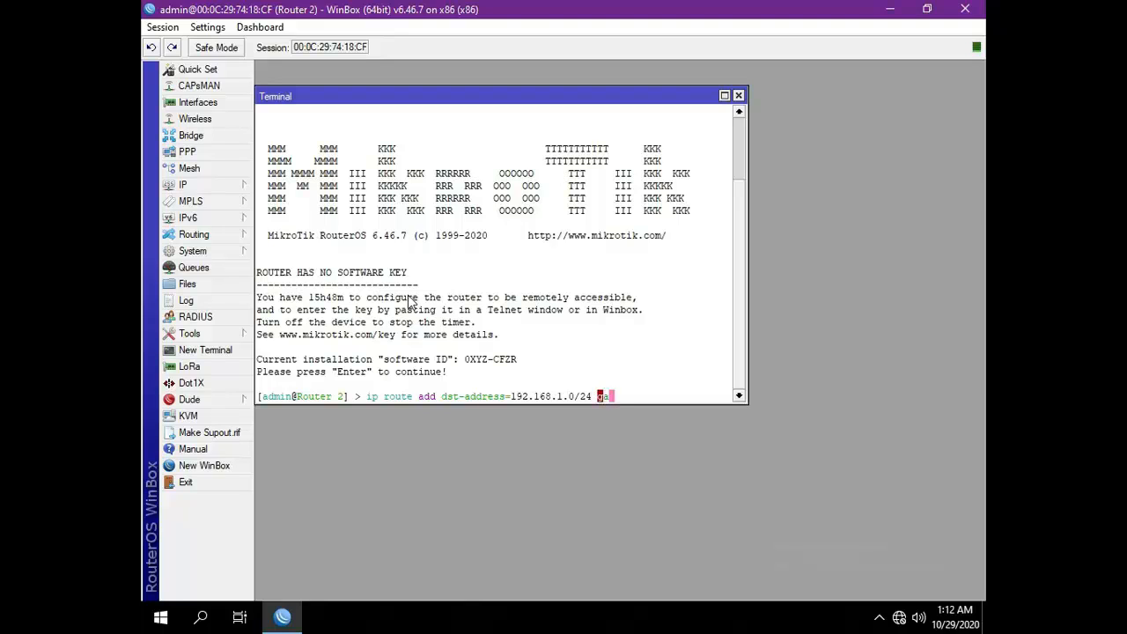
{"action": "type", "text": "teway=10.10.10.1"}
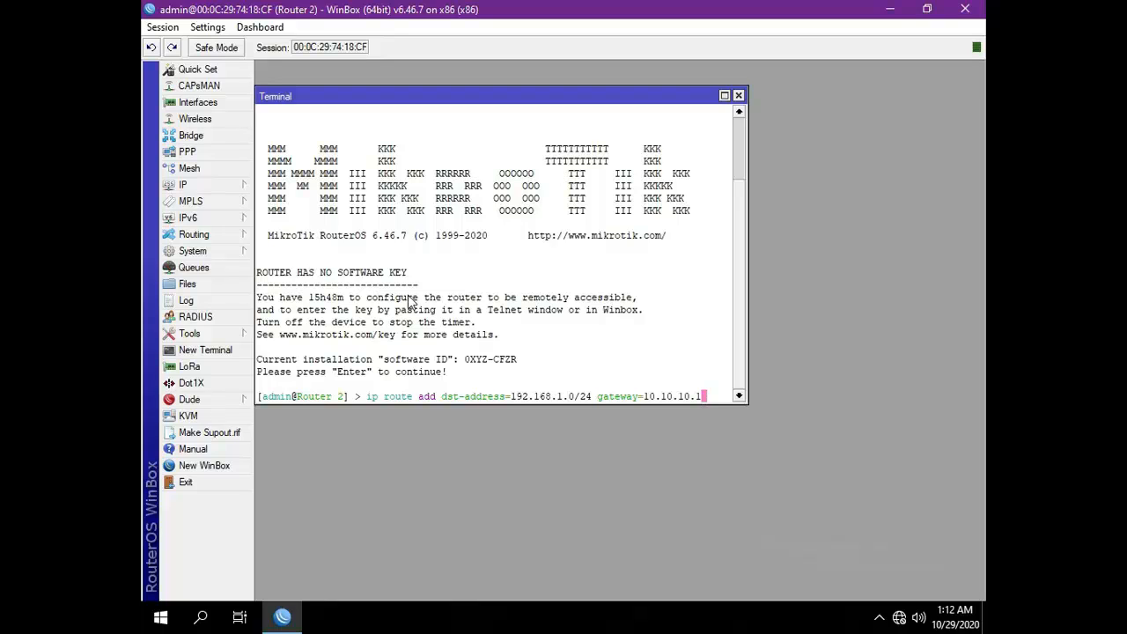
{"action": "key", "text": "Return"}
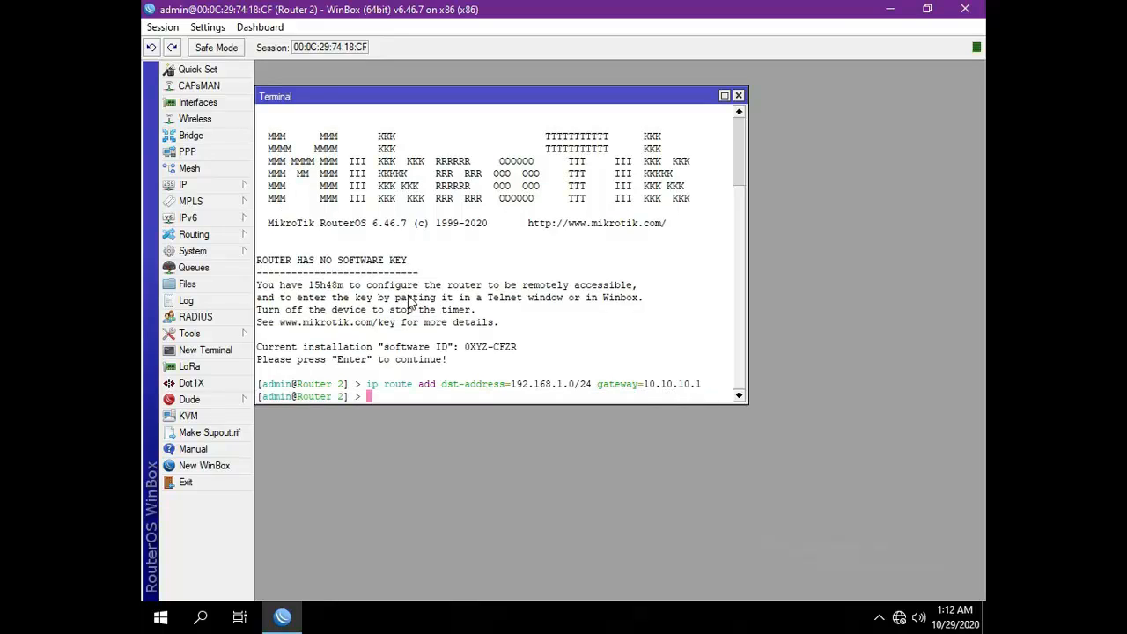
Add a static route to 192.168.2.0/24 with gateway 12.12.12.2 in Router 2's terminal.
{"action": "type", "text": "ip route add dst"}
{"action": "key", "text": "Tab"}
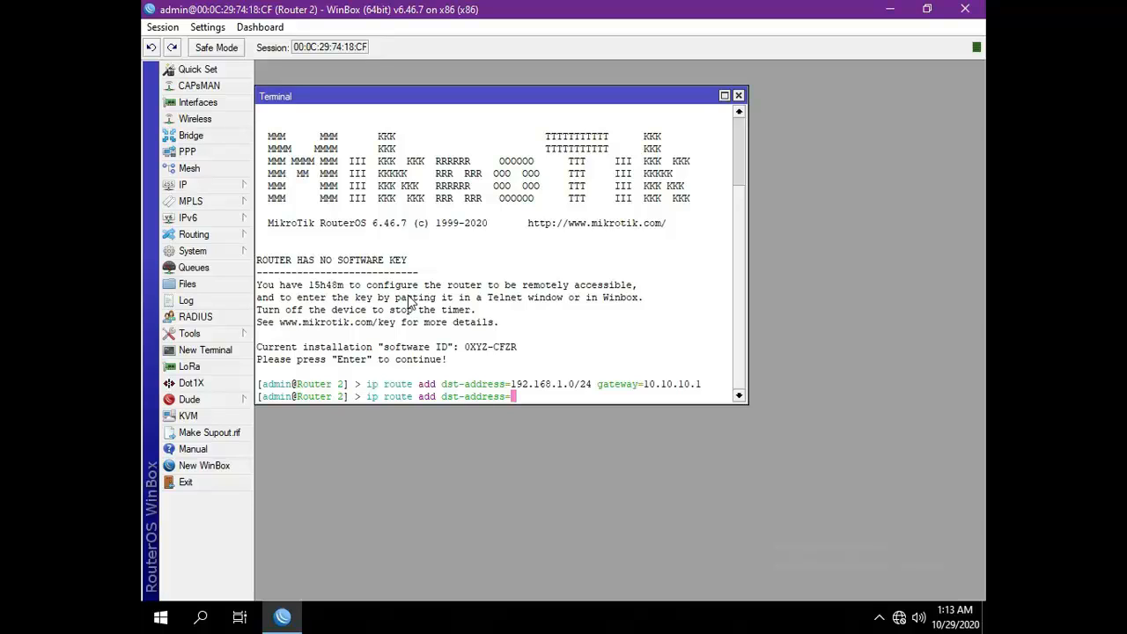
{"action": "type", "text": "192.168.2.0/24 gateway="}
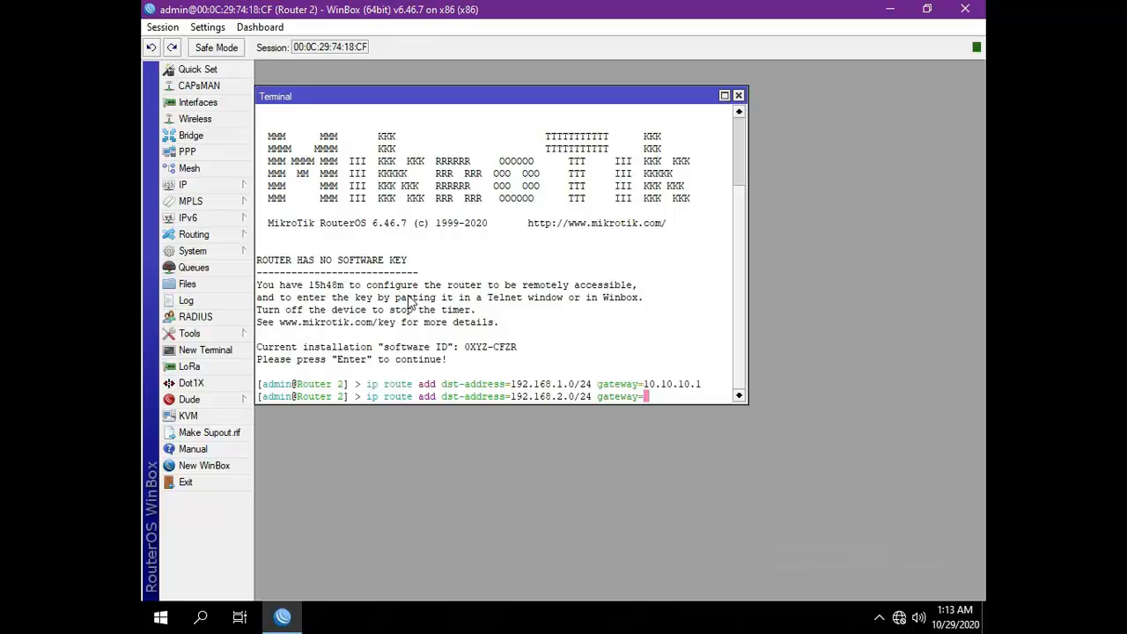
{"action": "type", "text": "12.12.12.2"}
{"action": "key", "text": "Return"}
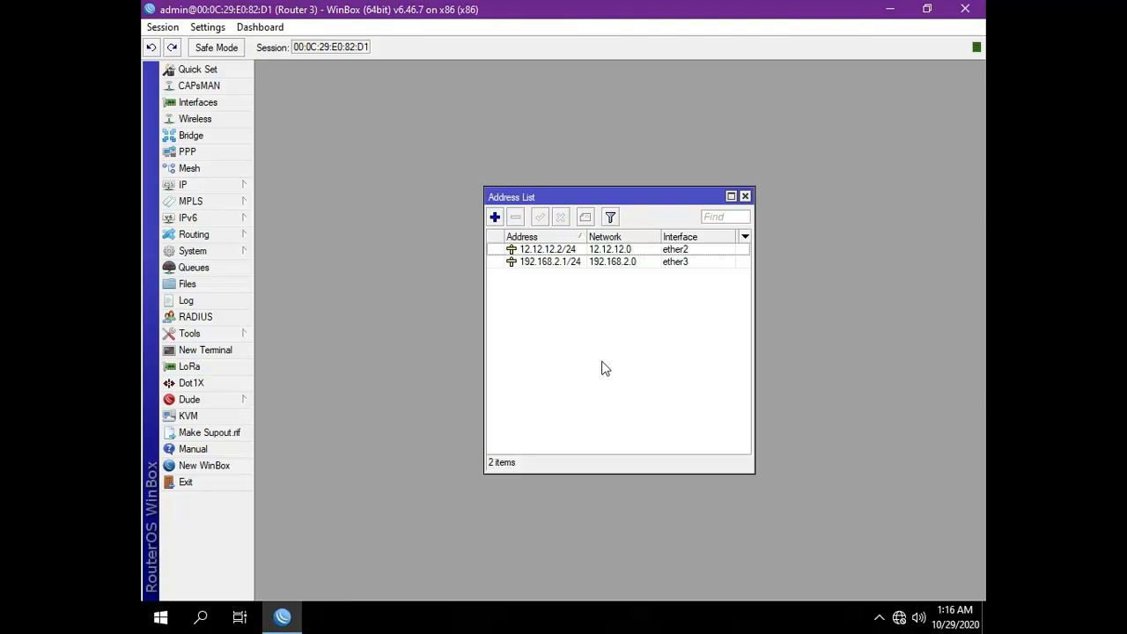
In a new terminal on Router 3, add a static route to 192.168.3.0/24 with gateway 12.12.12.1.
{"action": "left_click", "coordinate": [220, 352]}
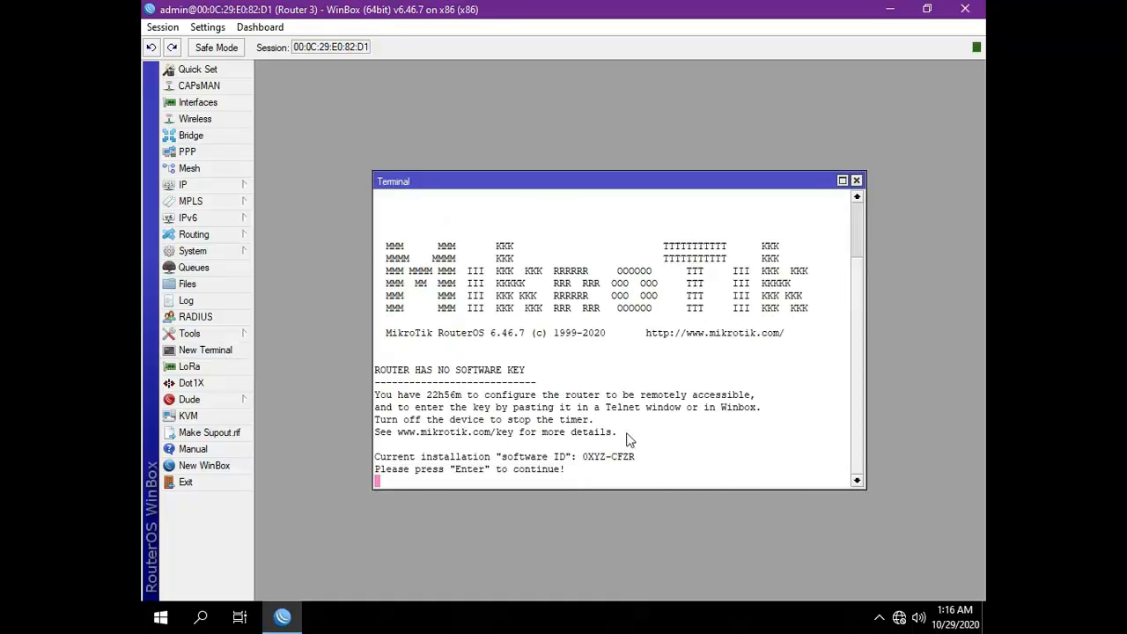
{"action": "key", "text": "Return"}
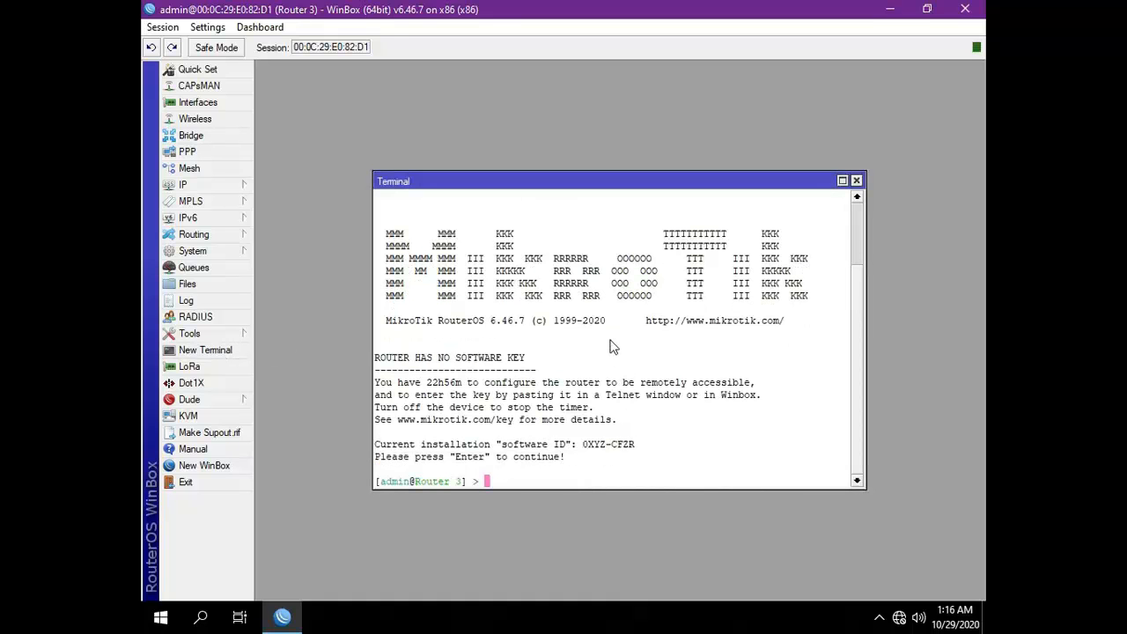
{"action": "type", "text": "ip route add de"}
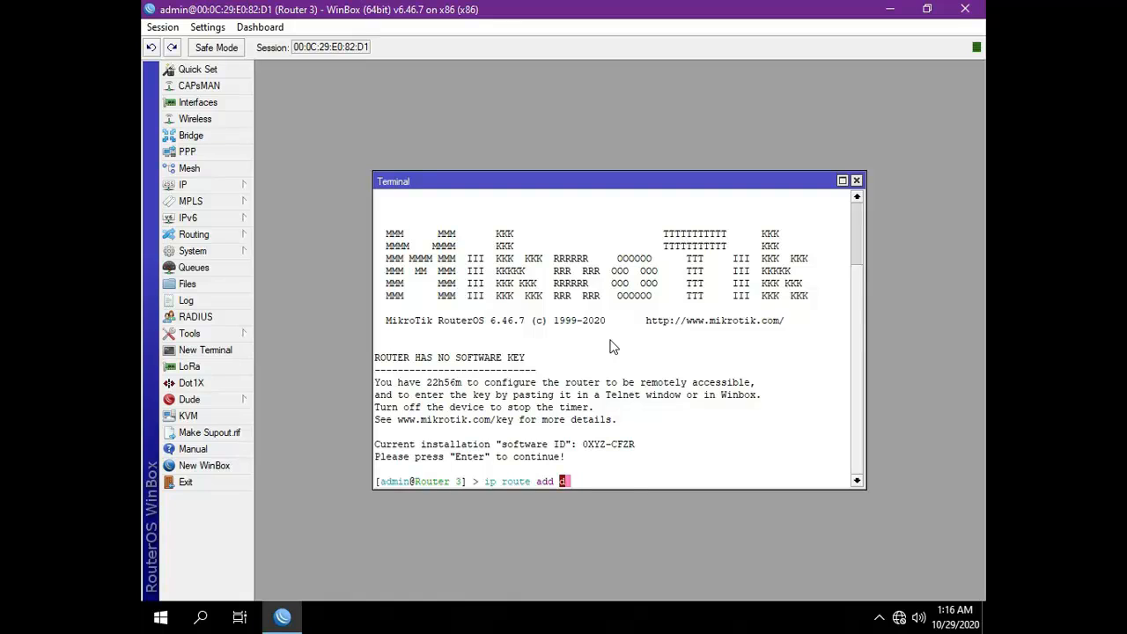
{"action": "type", "text": "st"}
{"action": "key", "text": "Tab"}
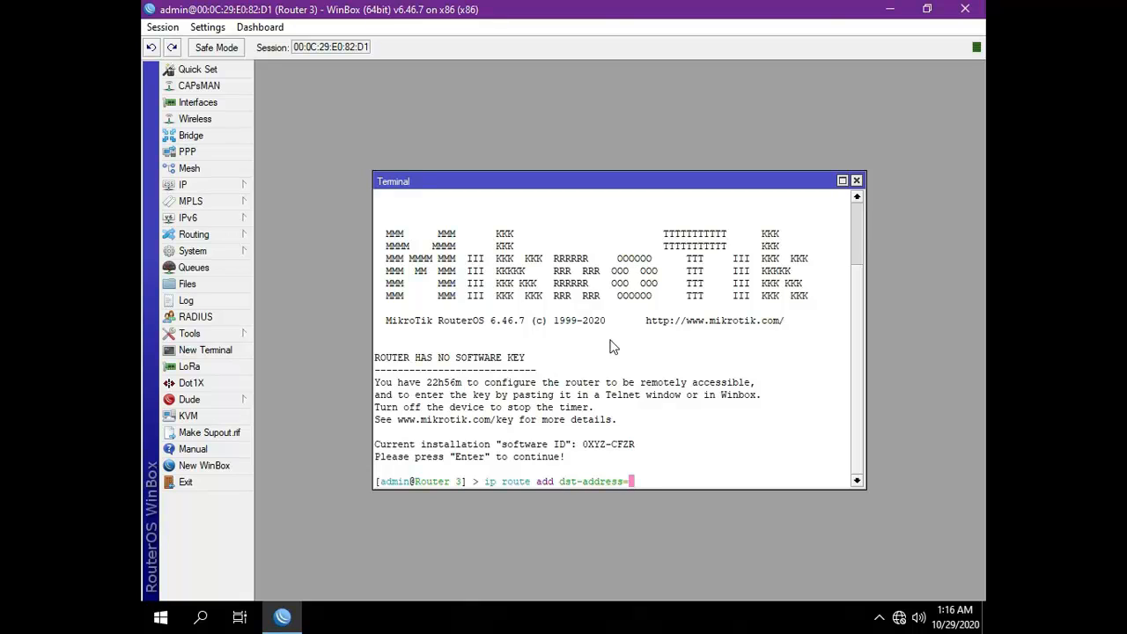
{"action": "type", "text": "192.168."}
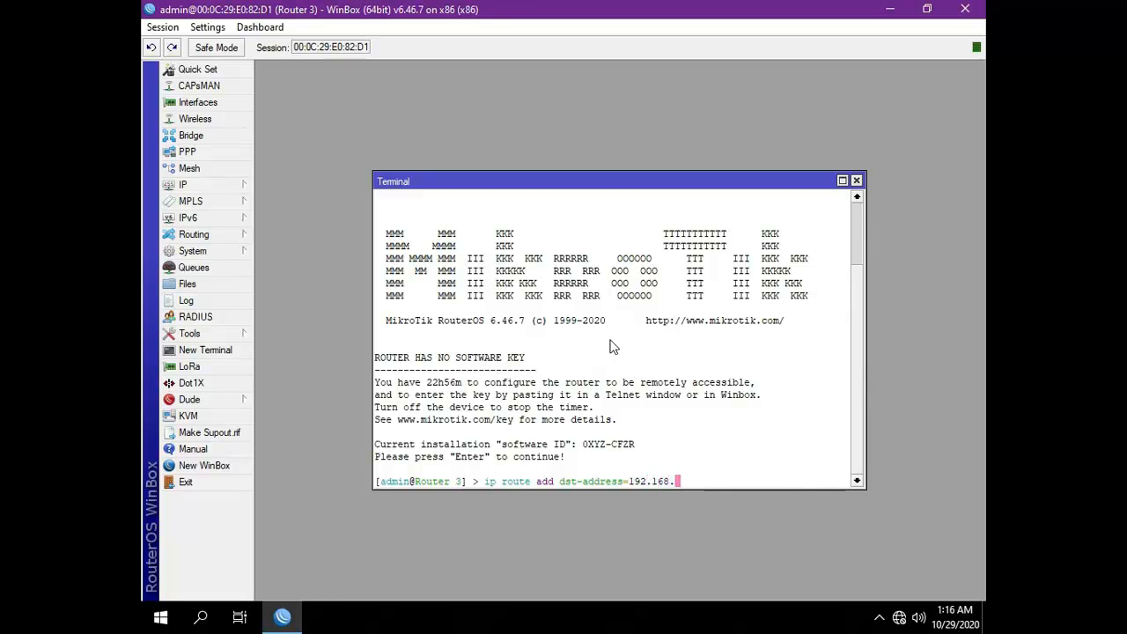
{"action": "type", "text": "3.0/24 gateway="}
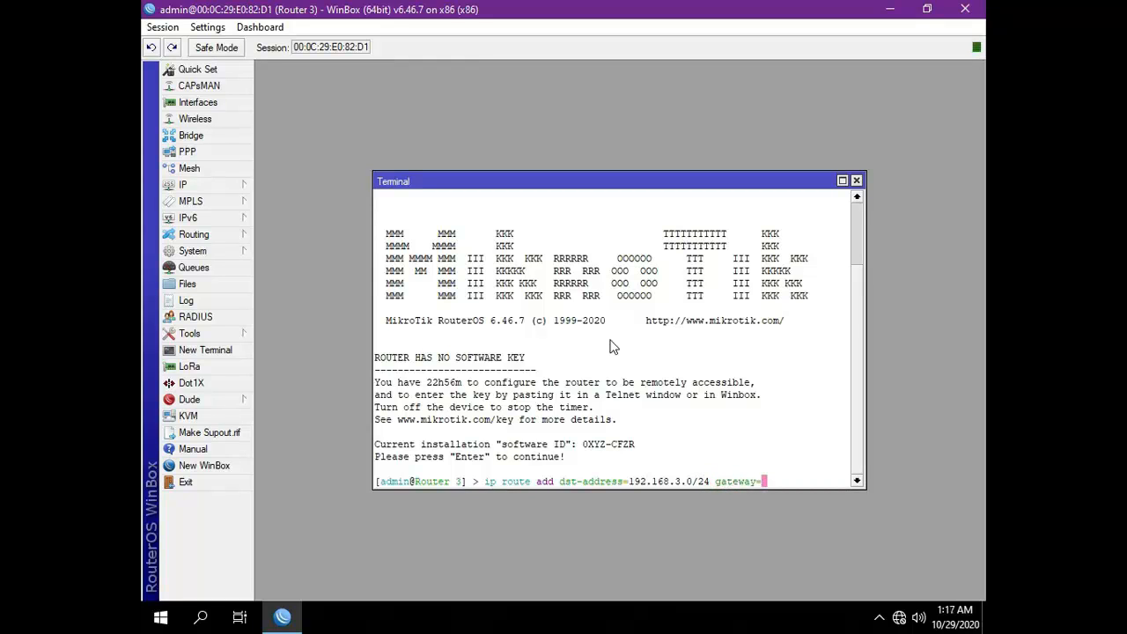
{"action": "type", "text": "12.12.12.1"}
{"action": "key", "text": "Return"}
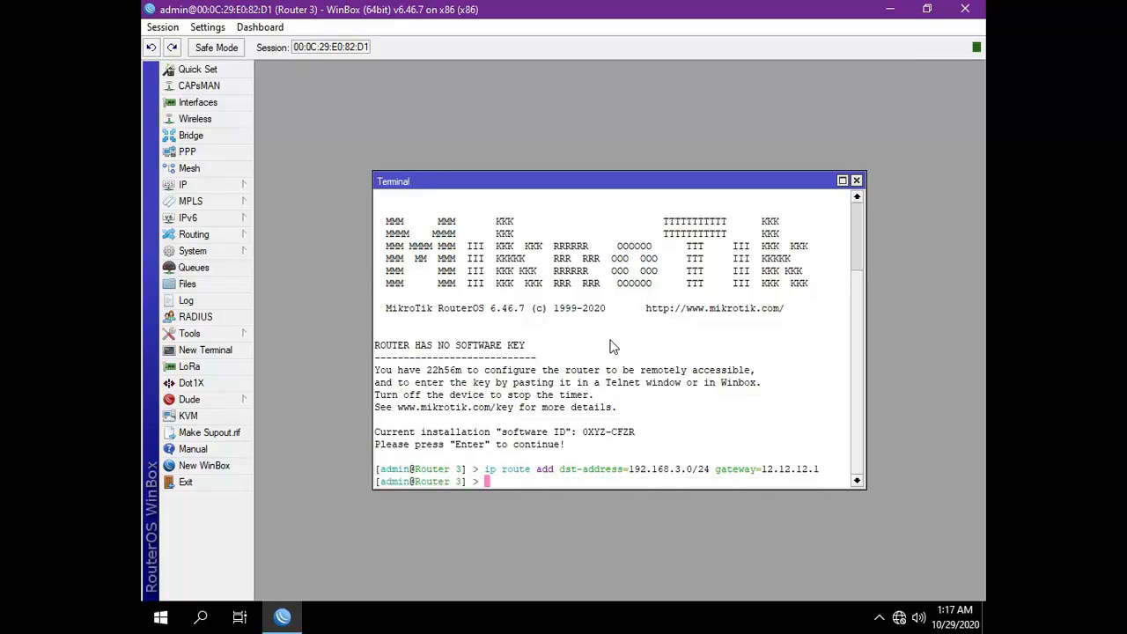
Add a static route to 192.168.1.0/24 with gateway 12.12.12.1 in Router 3's terminal.
{"action": "type", "text": "ip route addd"}
{"action": "key", "text": "BackSpace"}
{"action": "type", "text": "ds"}
{"action": "key", "text": "BackSpace"}
{"action": "key", "text": "BackSpace"}
{"action": "type", "text": "ds"}
{"action": "key", "text": "Tab"}
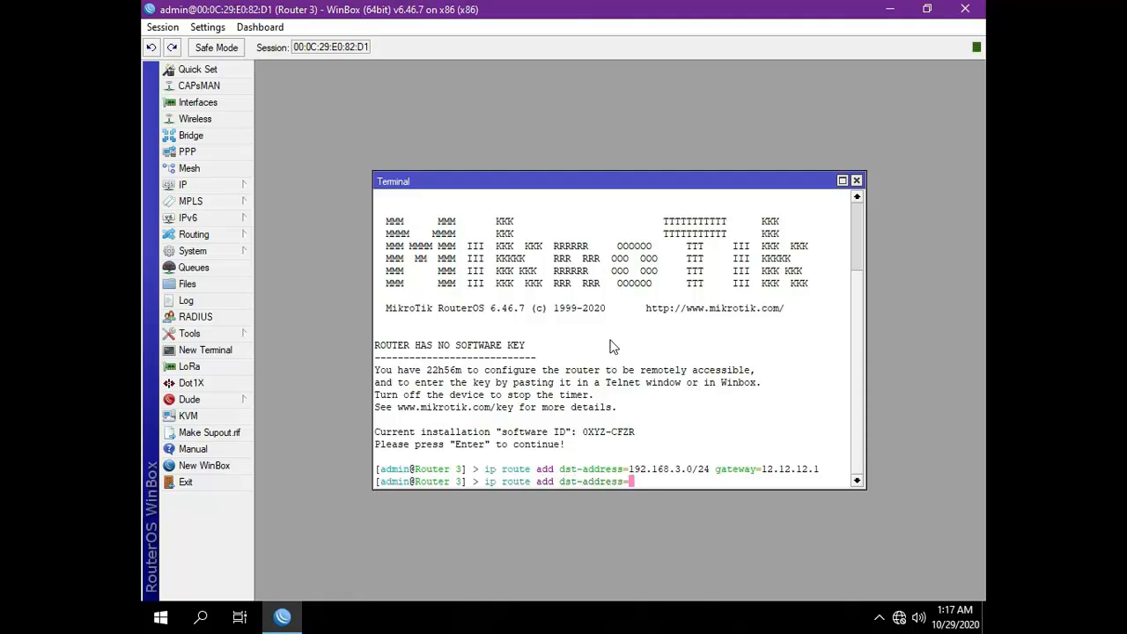
{"action": "type", "text": "192.168.1.0/24 g"}
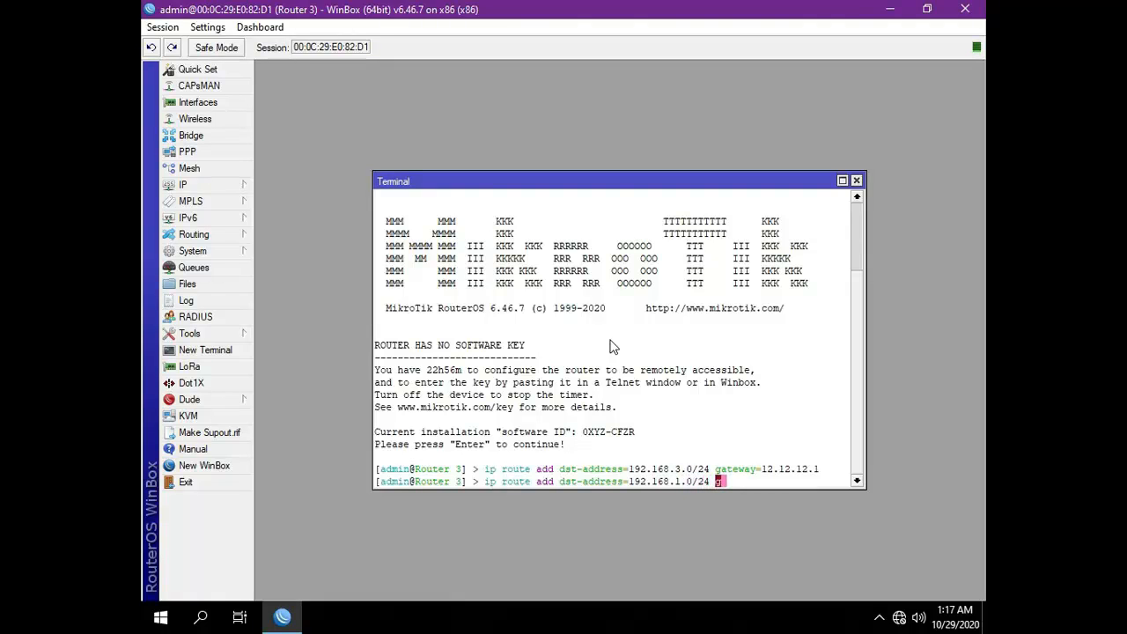
{"action": "type", "text": "ateway=12.12"}
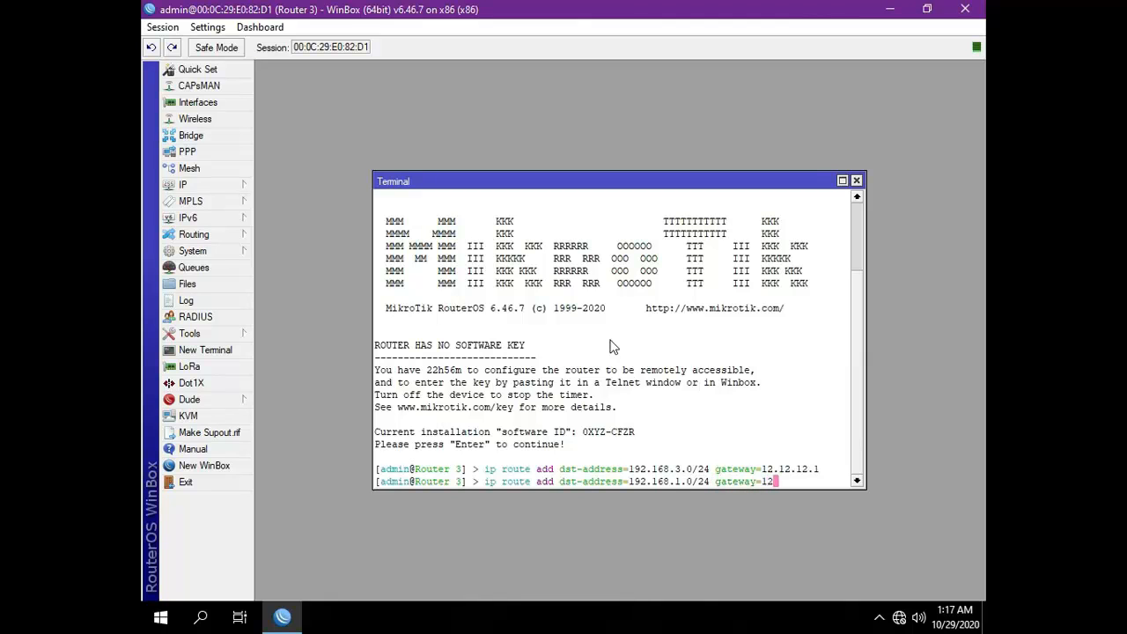
{"action": "type", "text": ".12.1"}
{"action": "key", "text": "Return"}
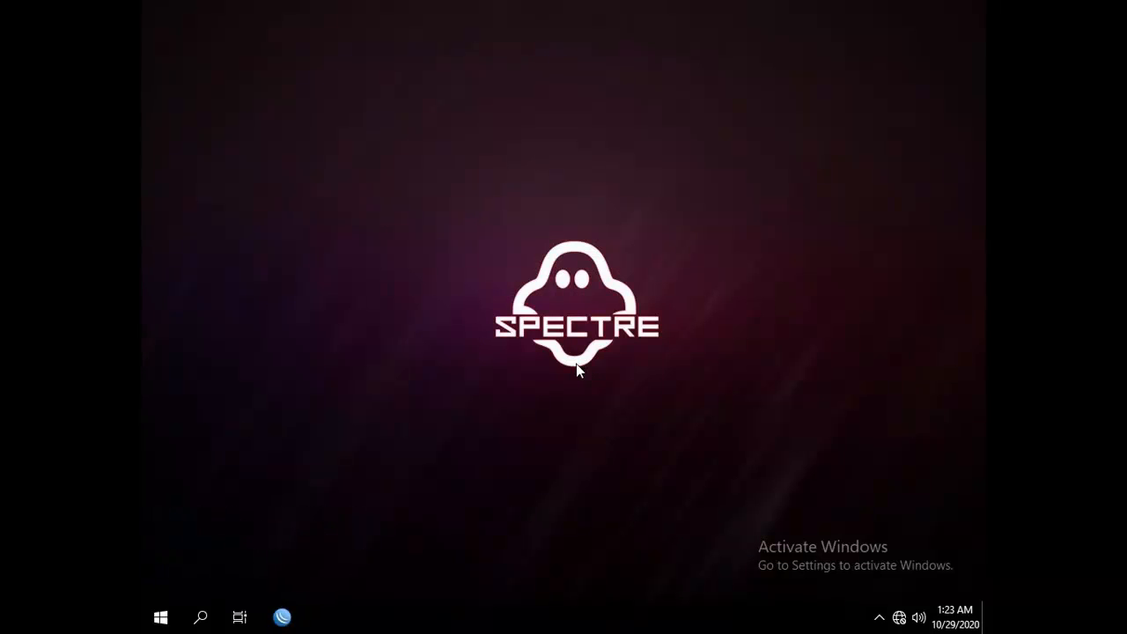
In Command Prompt on Computer 1, ping 192.168.2.2 and 192.168.3.2, and close the window.
{"action": "key", "text": "super"}
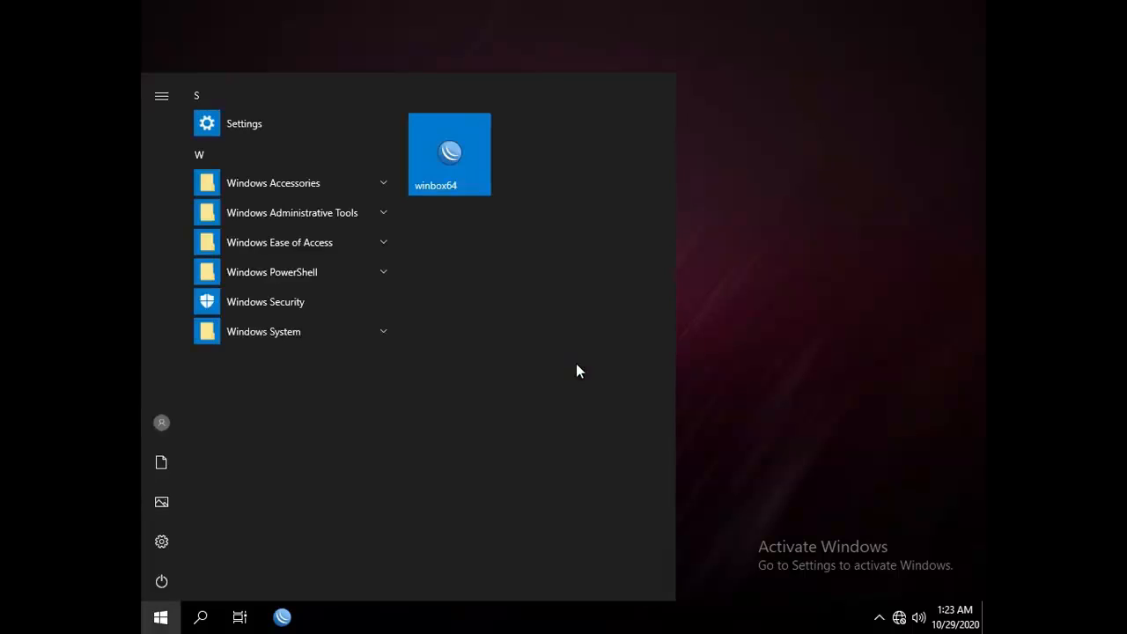
{"action": "type", "text": "command"}
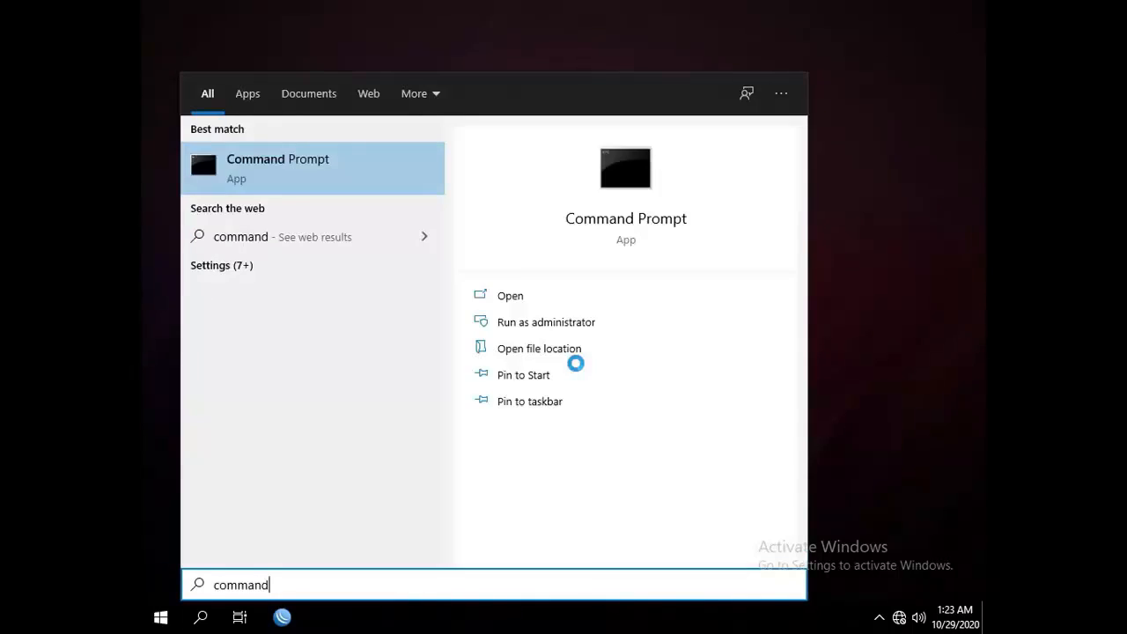
{"action": "key", "text": "Return"}
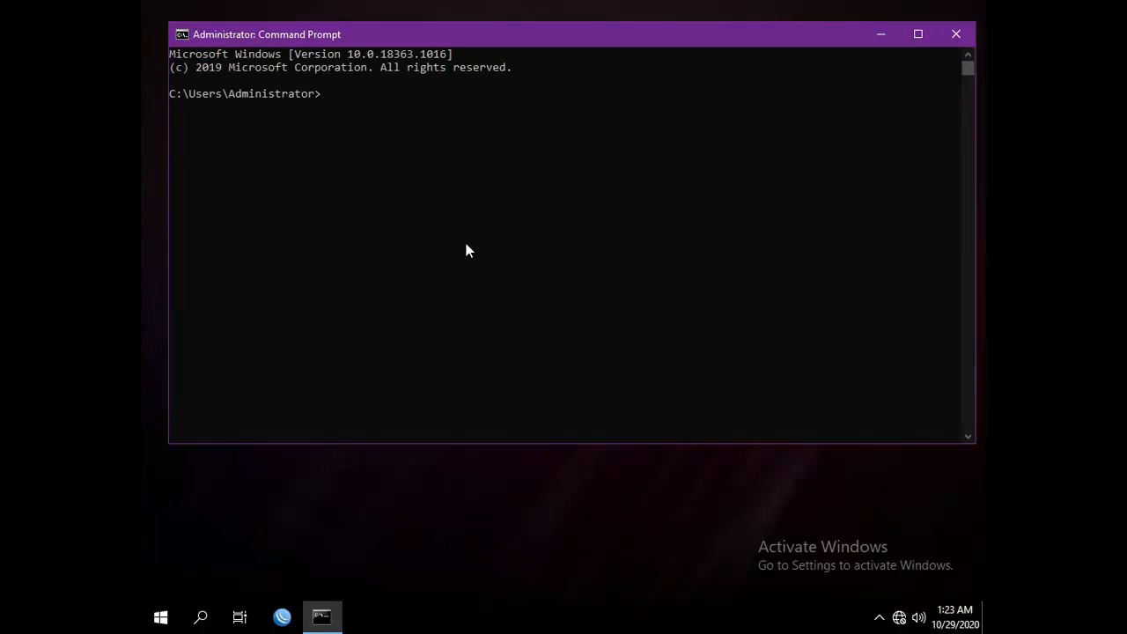
{"action": "type", "text": "ping 192.168.2.2"}
{"action": "key", "text": "Return"}
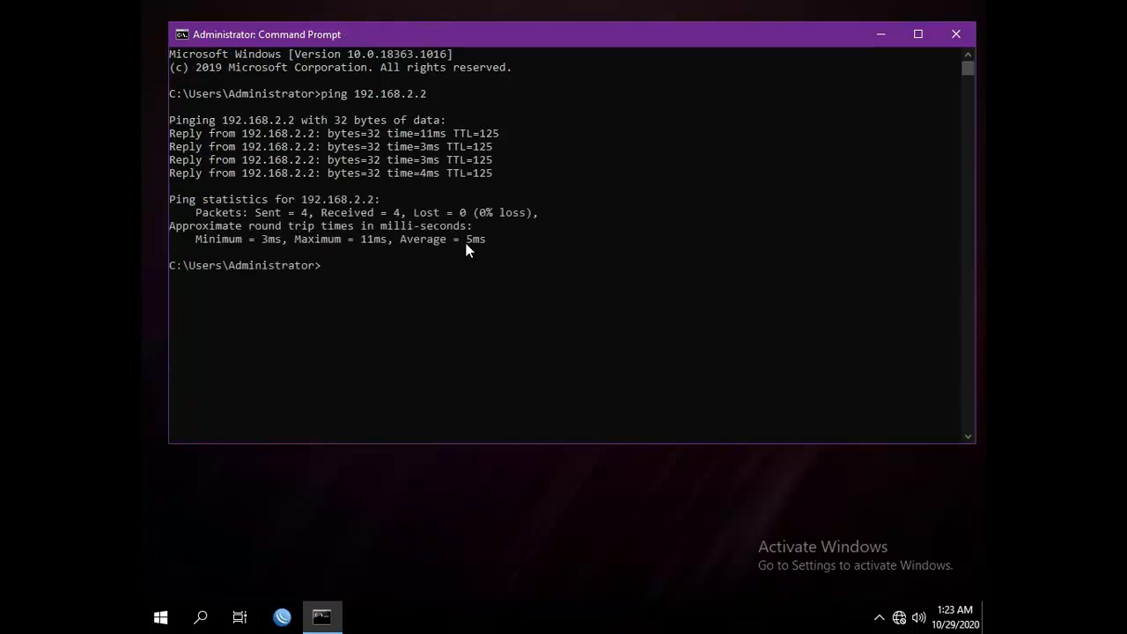
{"action": "type", "text": "ping 192.168.3.2"}
{"action": "key", "text": "Return"}
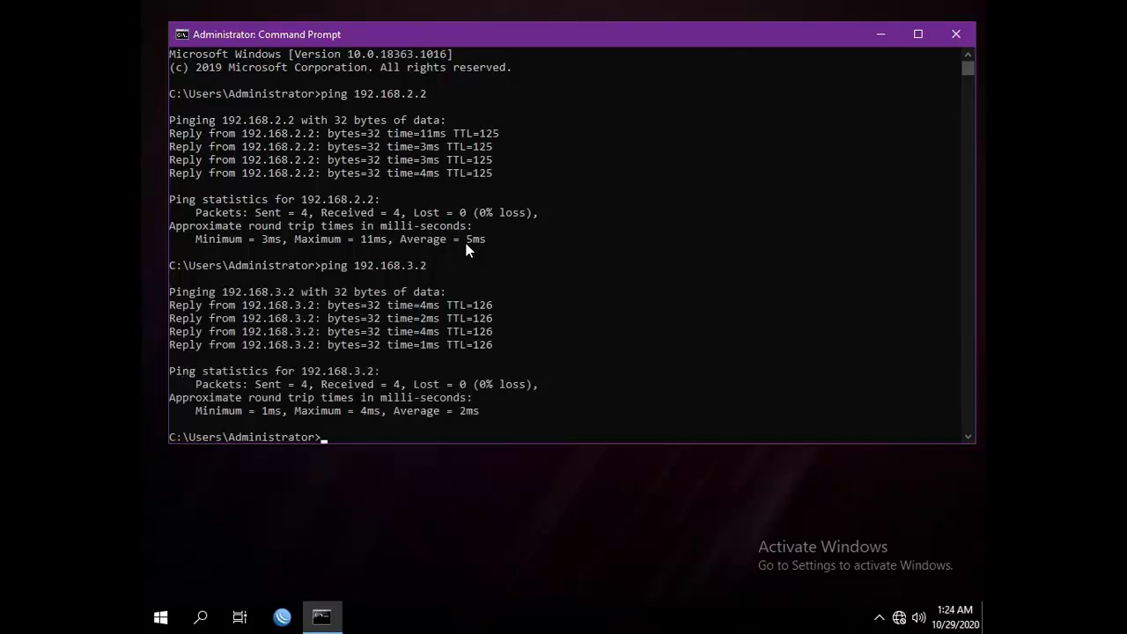
{"action": "left_click", "coordinate": [958, 34]}
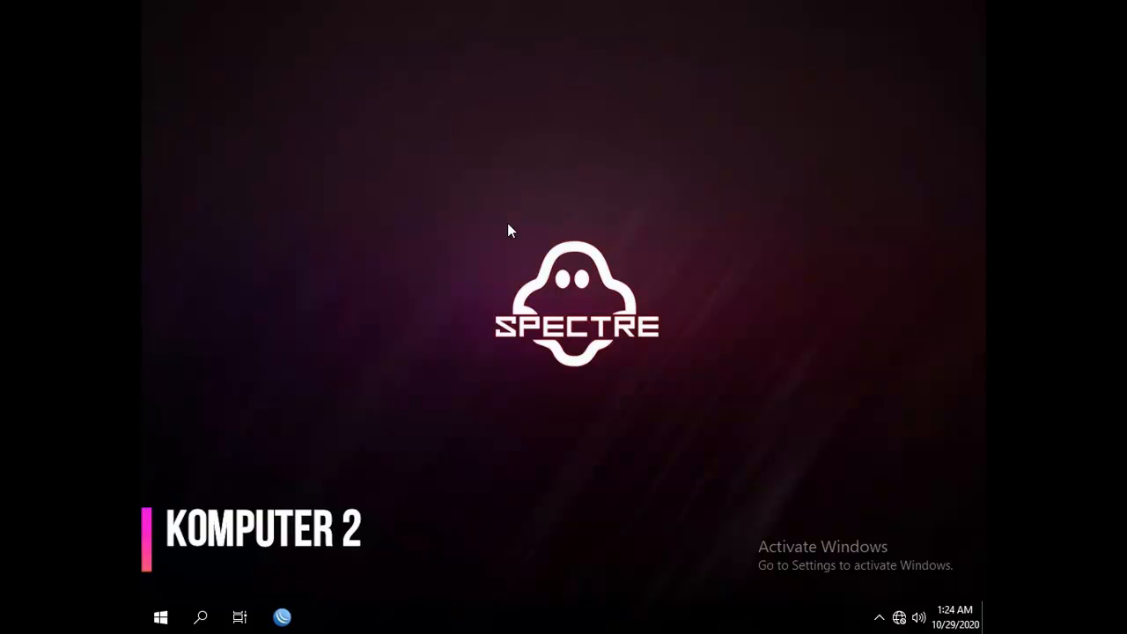
In Command Prompt on Computer 2, ping 192.168.1.2 and 192.168.3.2, and close the window.
{"action": "key", "text": "super"}
{"action": "type", "text": "comm"}
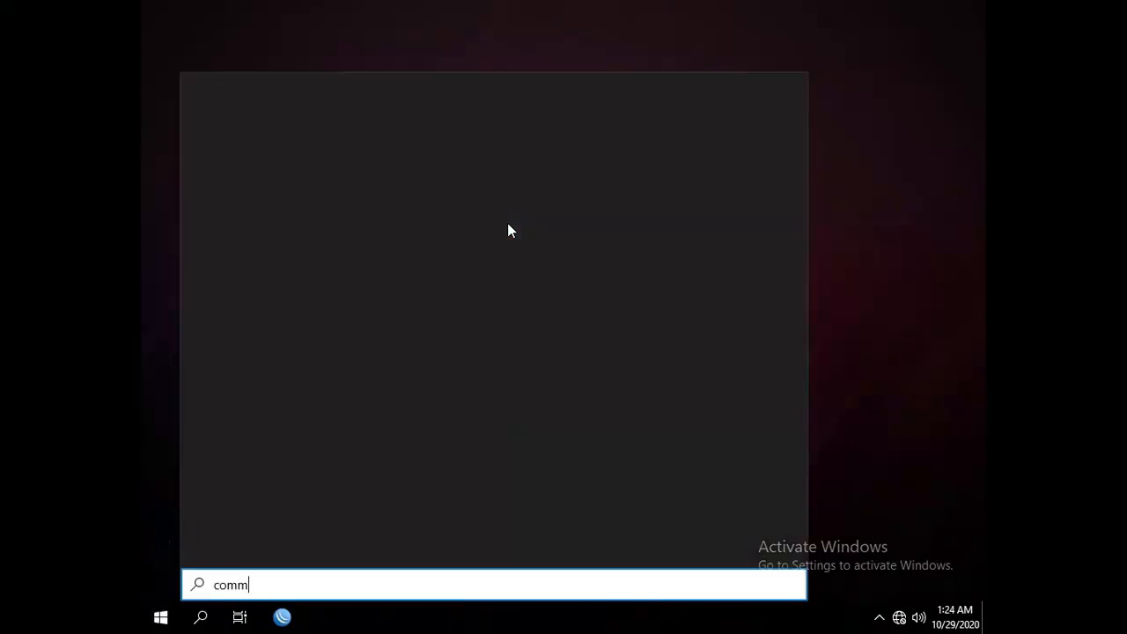
{"action": "type", "text": "and"}
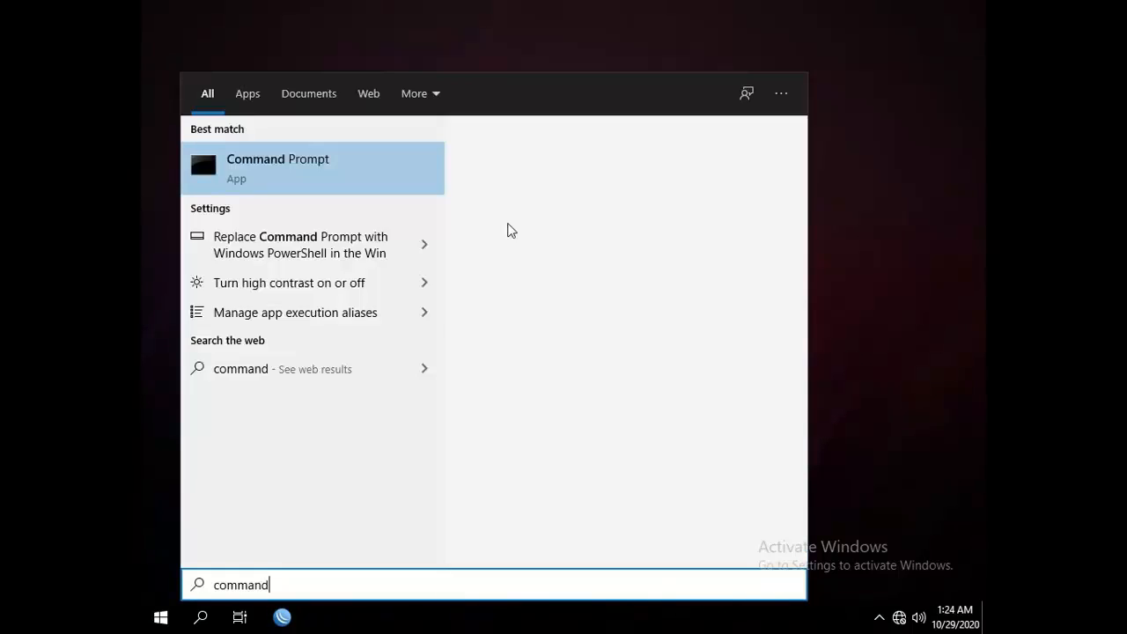
{"action": "key", "text": "Return"}
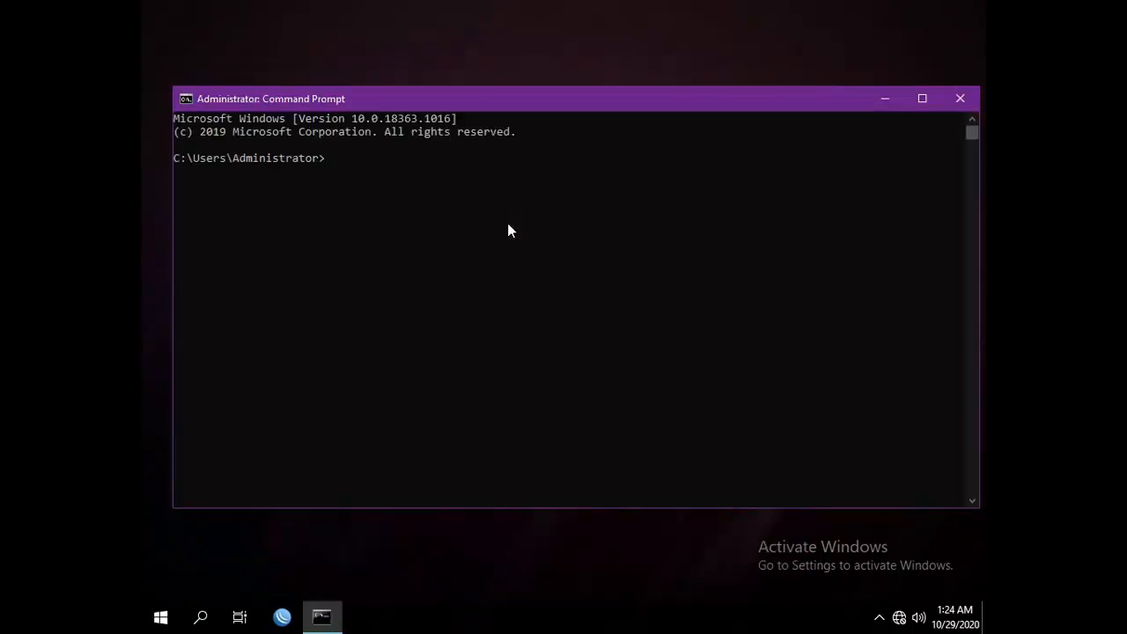
{"action": "type", "text": "ping 192.168.1.2"}
{"action": "key", "text": "Return"}
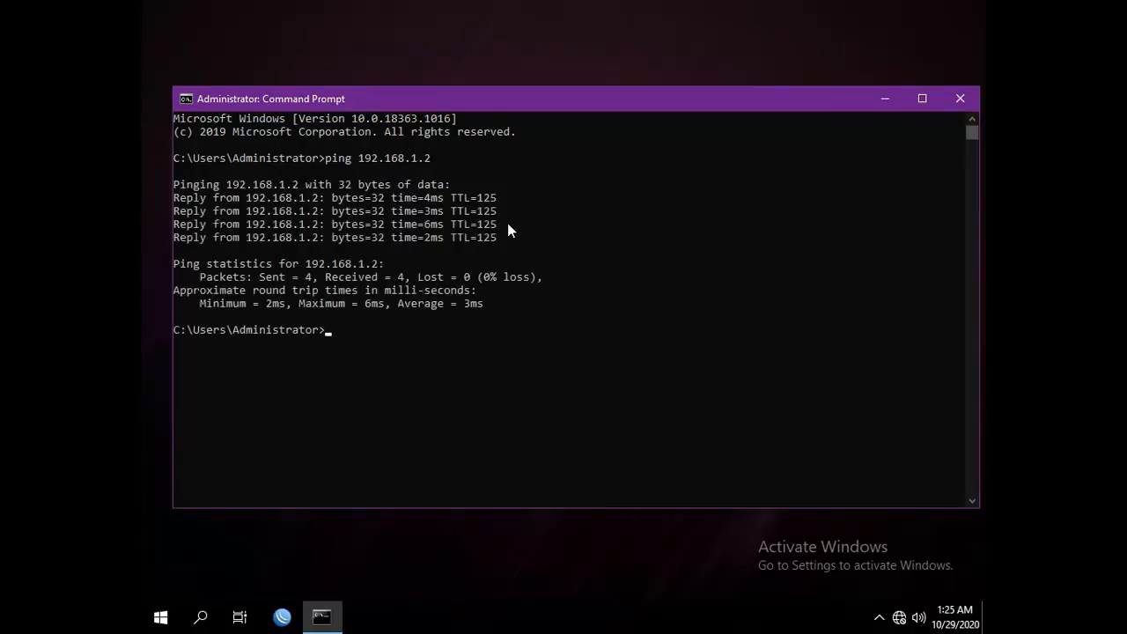
{"action": "type", "text": "ping 192.168.3.2"}
{"action": "key", "text": "Return"}
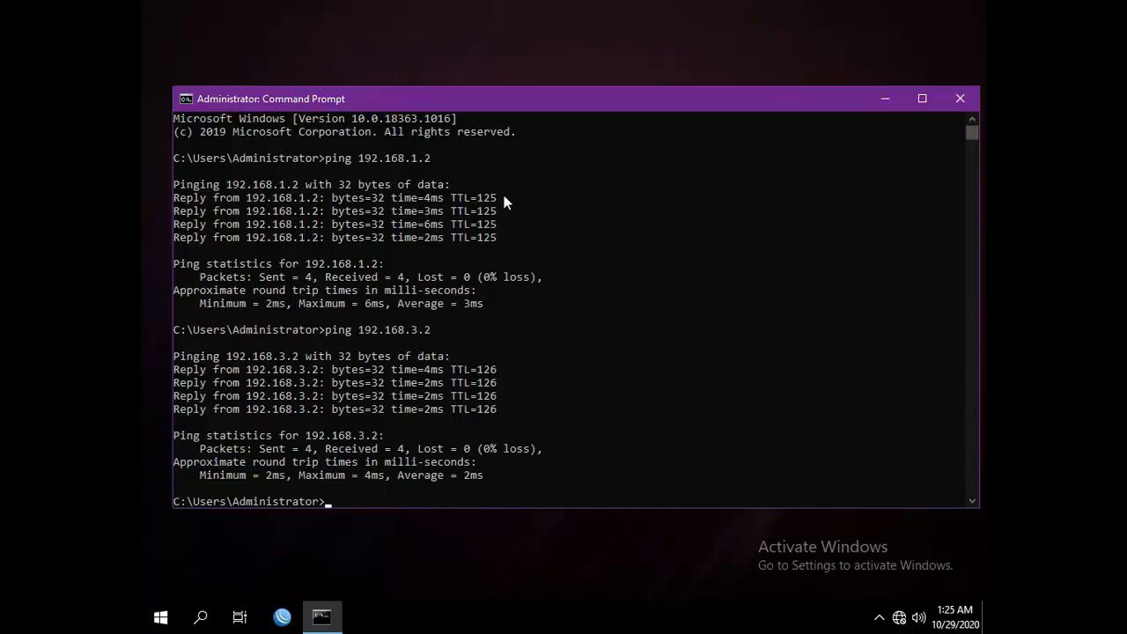
{"action": "left_click", "coordinate": [958, 99]}
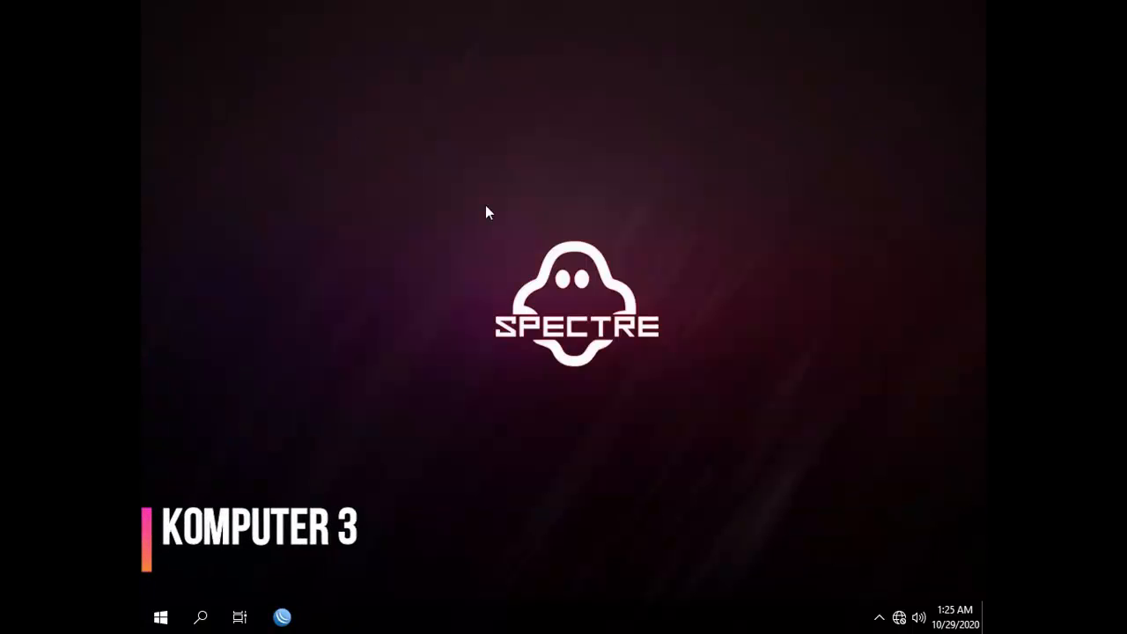
In Command Prompt on Computer 3, ping 192.168.1.2 and 192.168.2.2, and close the window.
{"action": "key", "text": "super"}
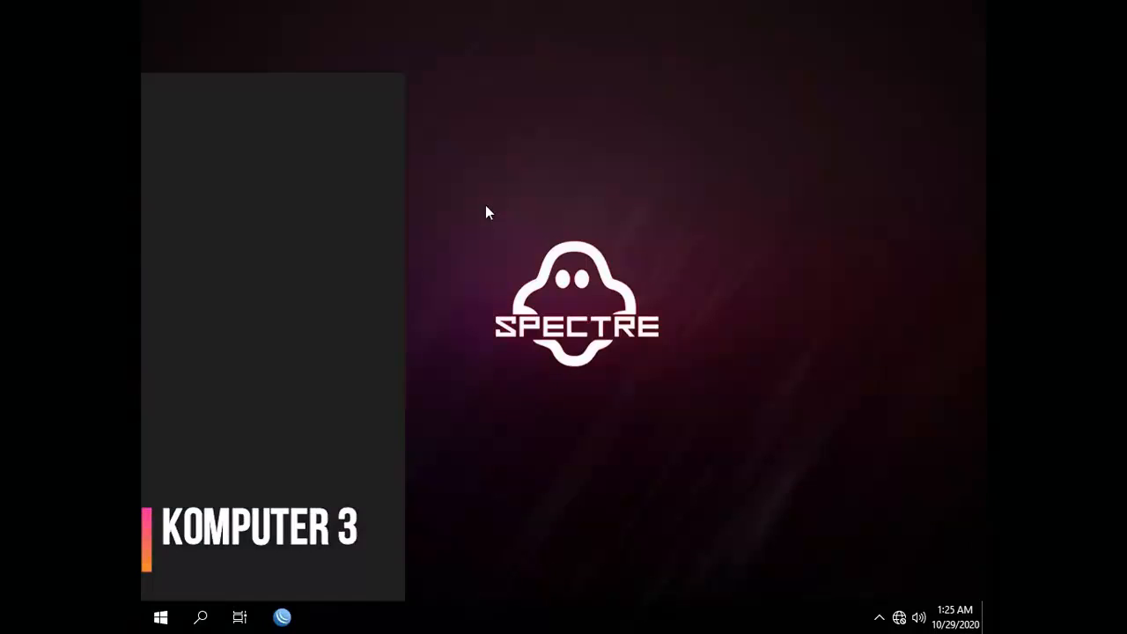
{"action": "type", "text": "command"}
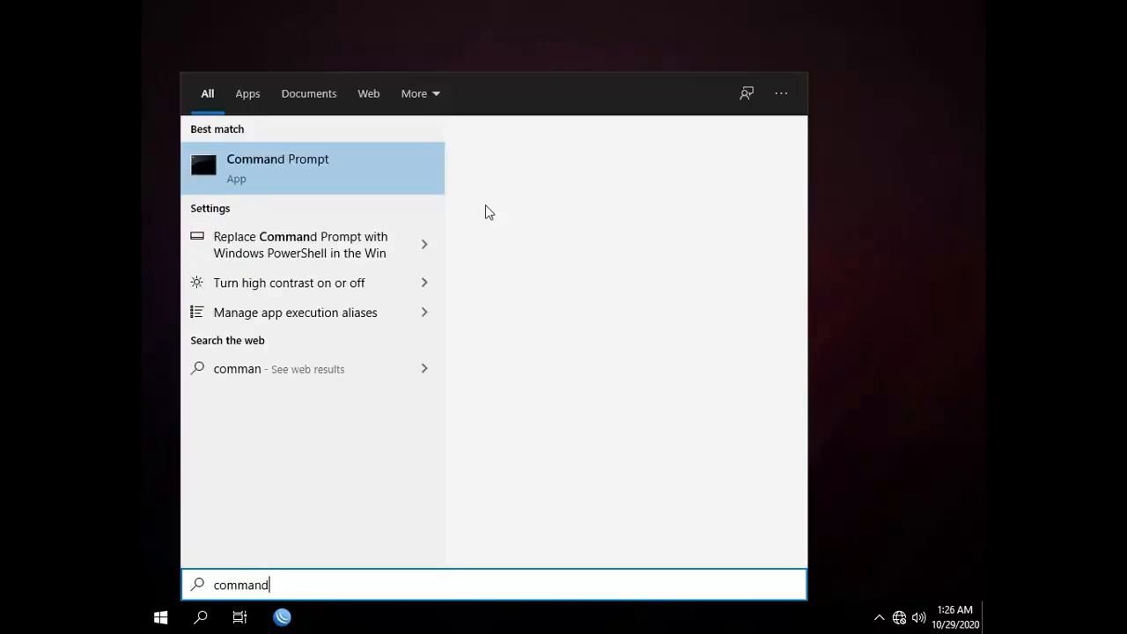
{"action": "key", "text": "Return"}
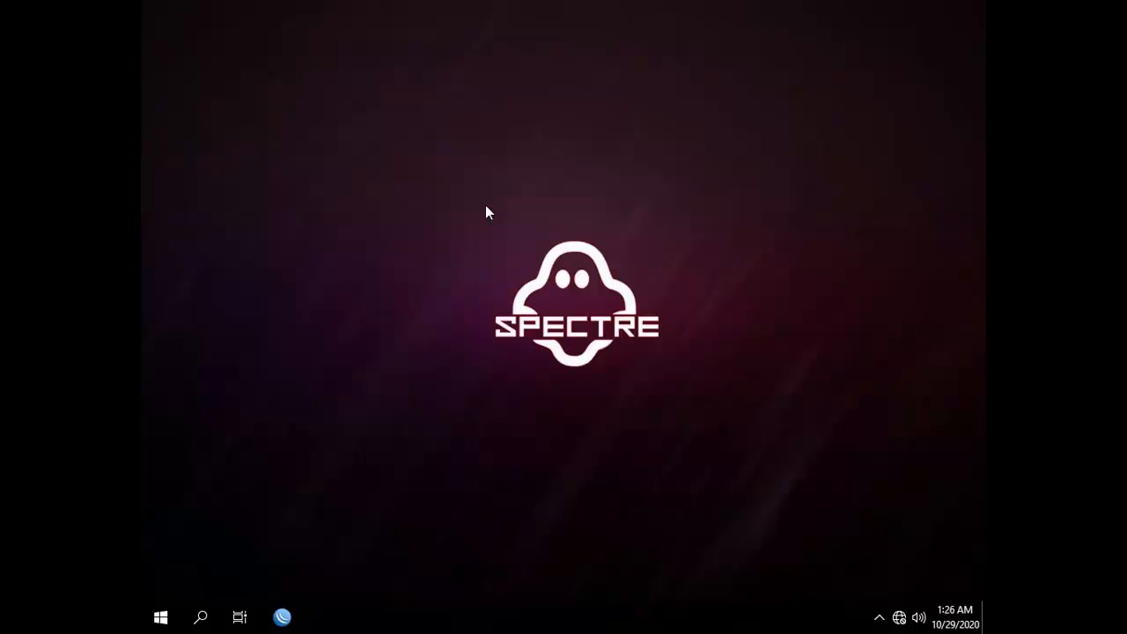
{"action": "type", "text": "pi"}
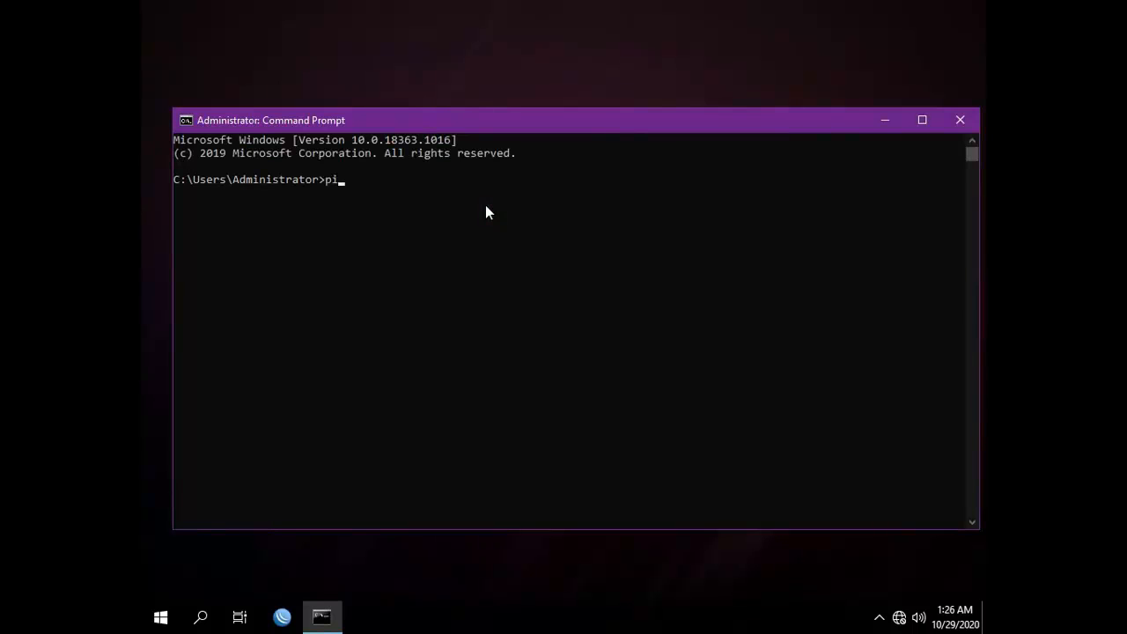
{"action": "type", "text": "ng 192.168.1.2"}
{"action": "key", "text": "Return"}
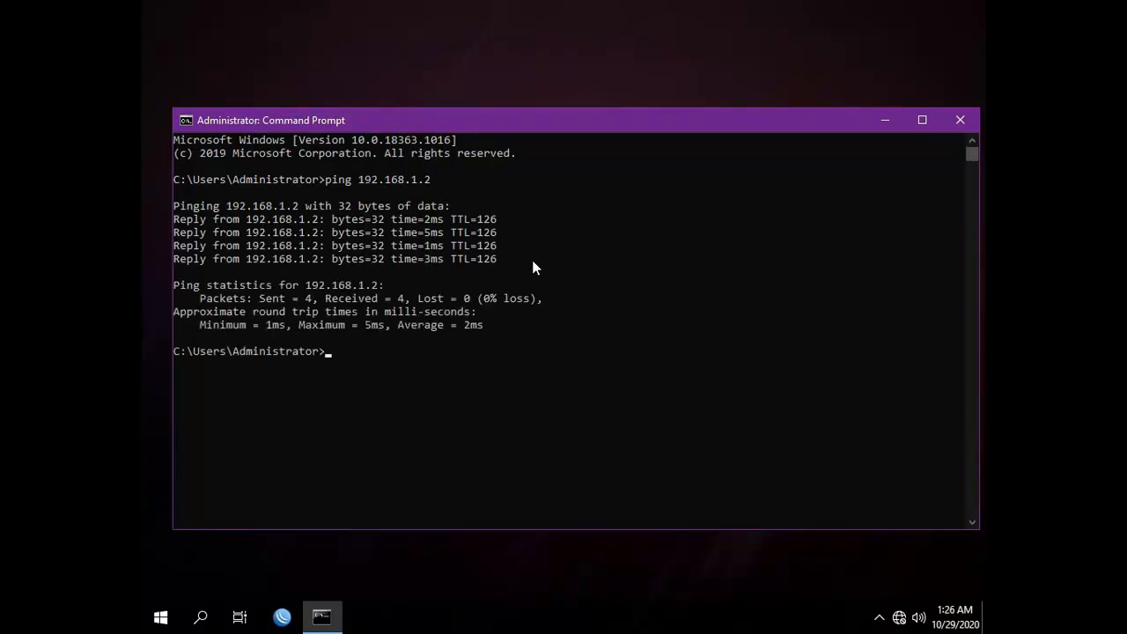
{"action": "type", "text": "ping 192.168.2.2"}
{"action": "key", "text": "Return"}
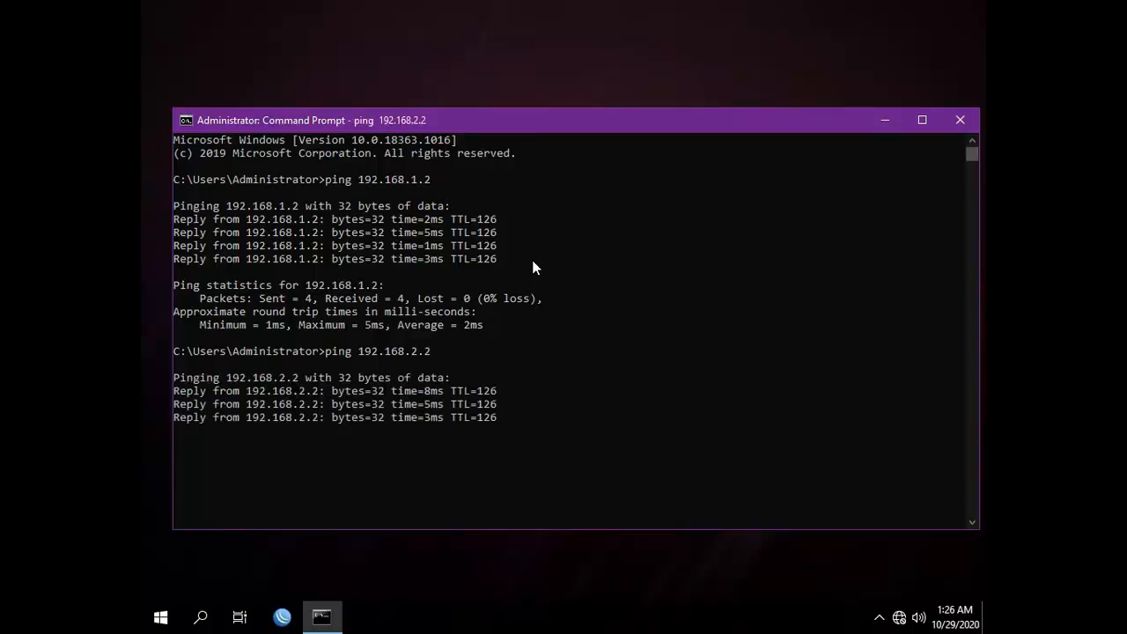
{"action": "left_click", "coordinate": [961, 120]}
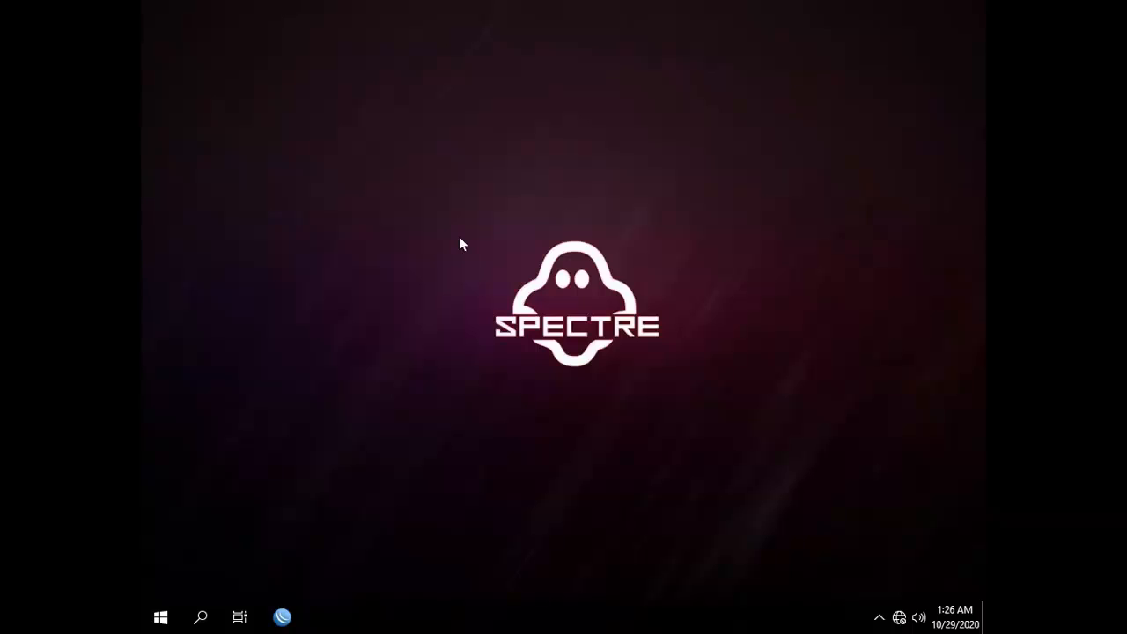